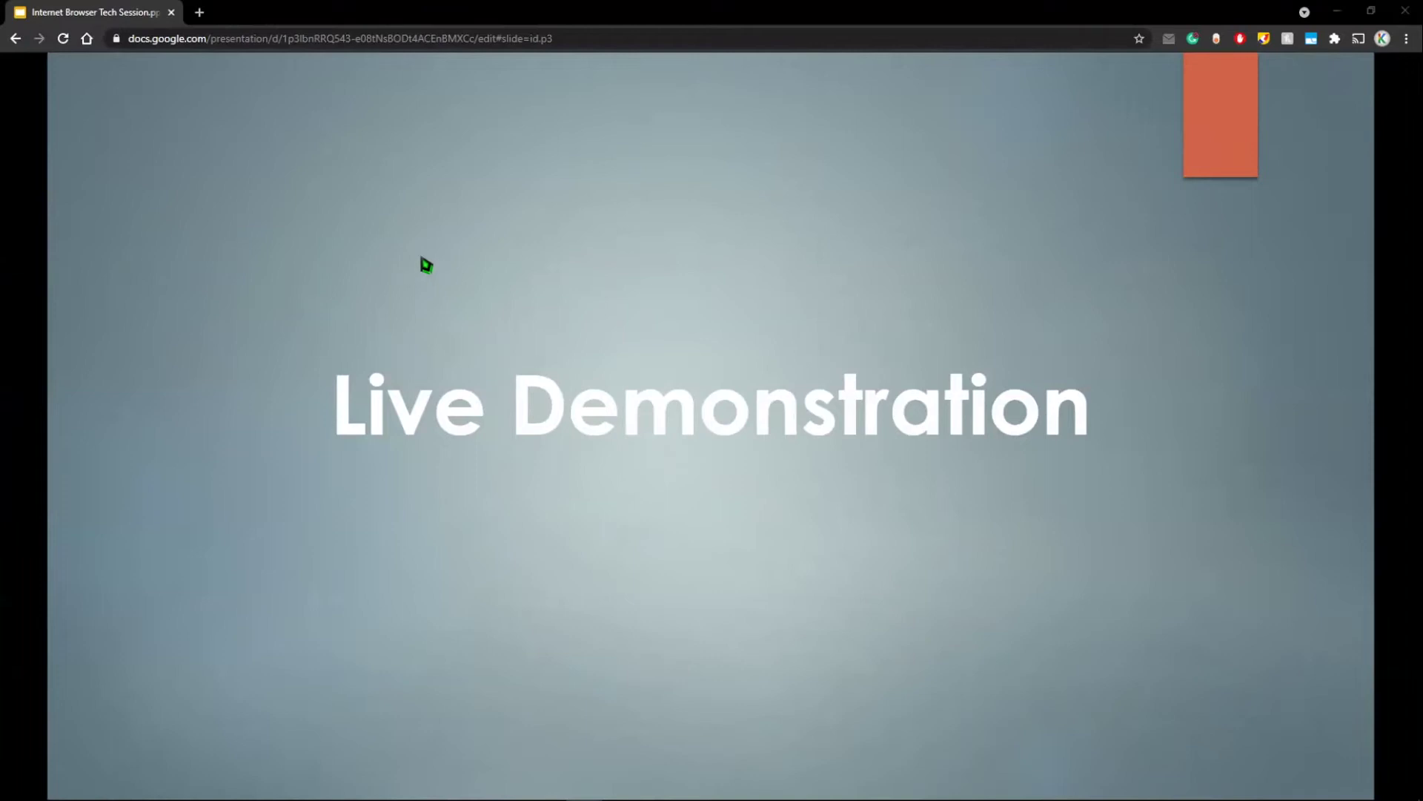
Open a new tab with the Google start page beside the Google Slides deck.
{"action": "left_click", "coordinate": [199, 12]}
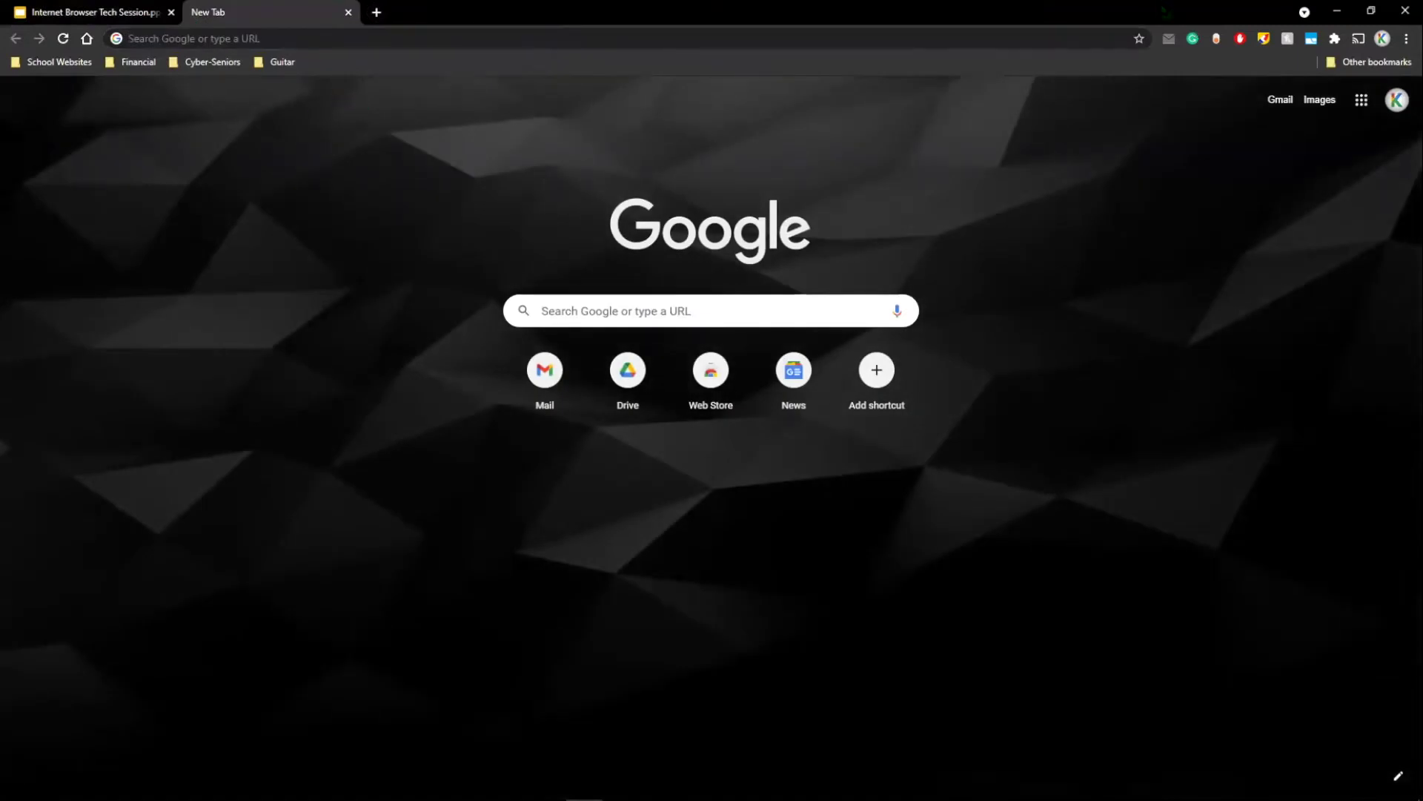
{"action": "left_click", "coordinate": [1338, 10]}
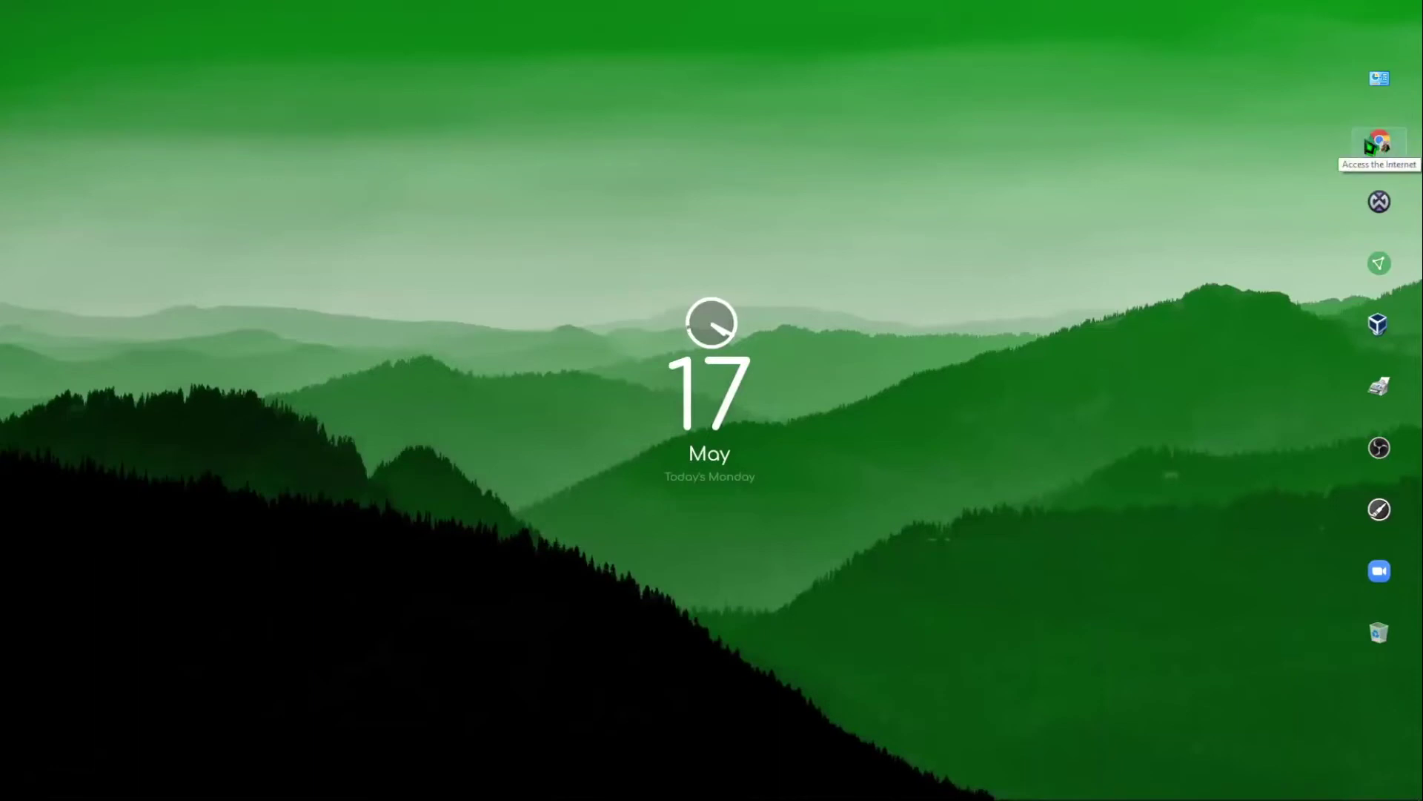
{"action": "left_click", "coordinate": [1380, 150]}
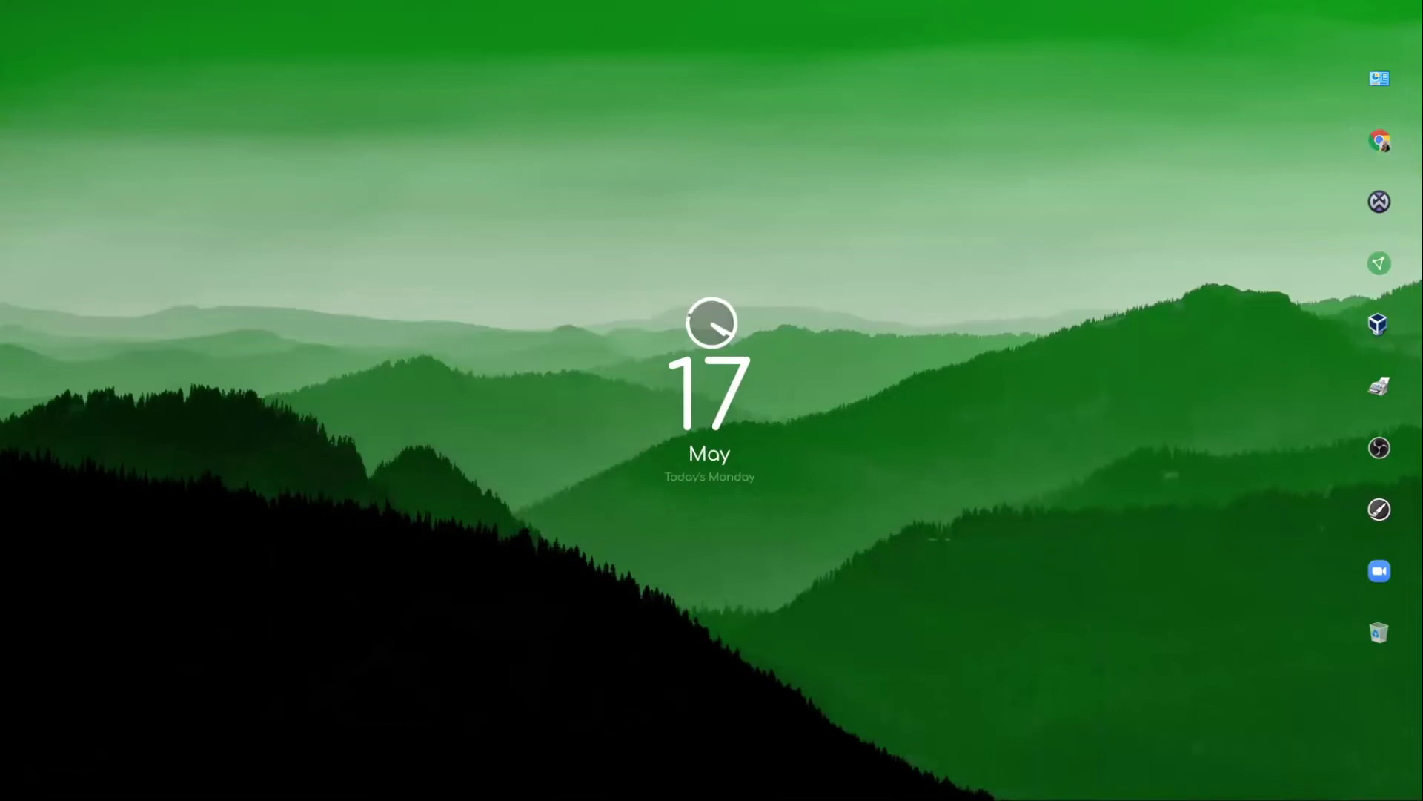
{"action": "mouse_move", "coordinate": [584, 791]}
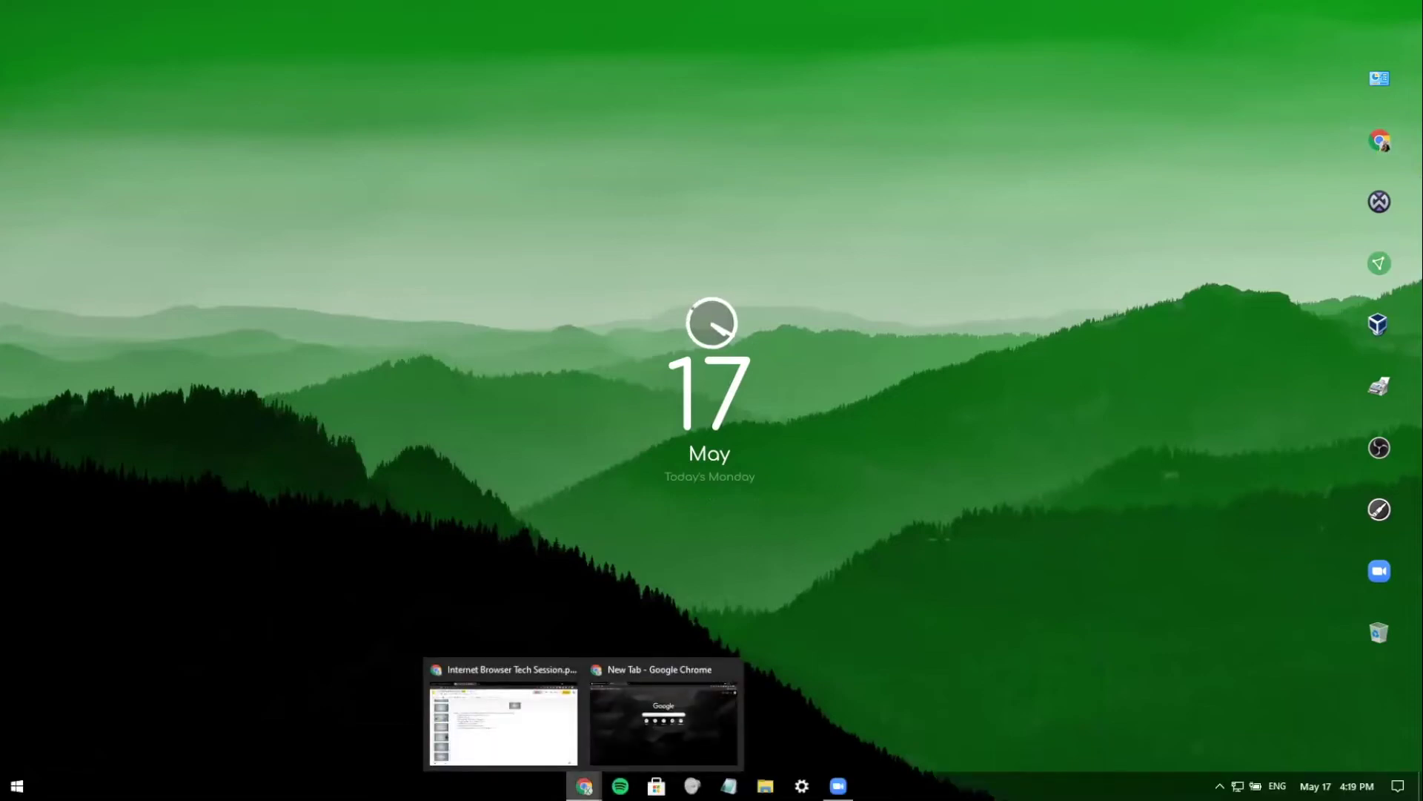
{"action": "left_click", "coordinate": [18, 786]}
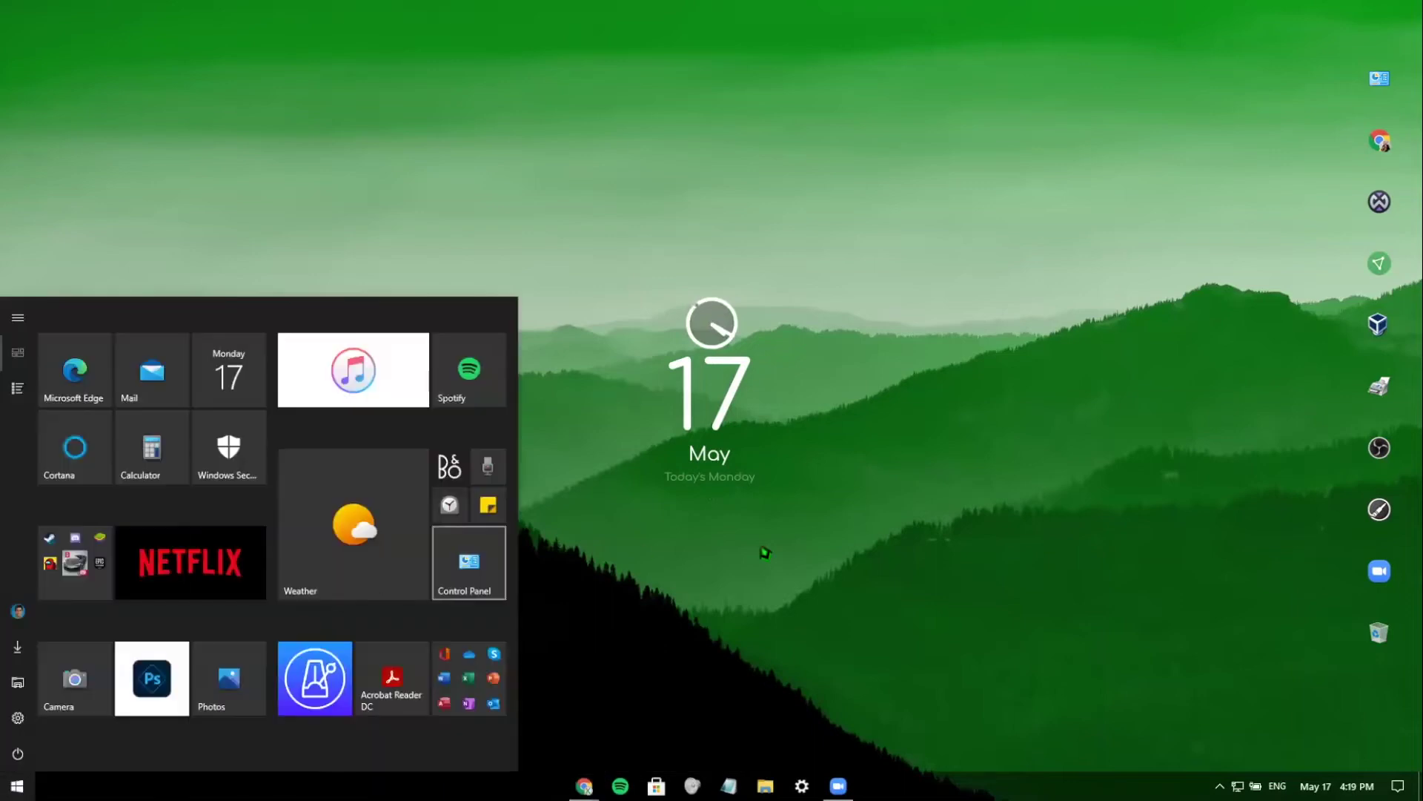
{"action": "left_click", "coordinate": [19, 396]}
{"action": "scroll", "coordinate": [119, 467], "scroll_direction": "down", "scroll_amount": 3}
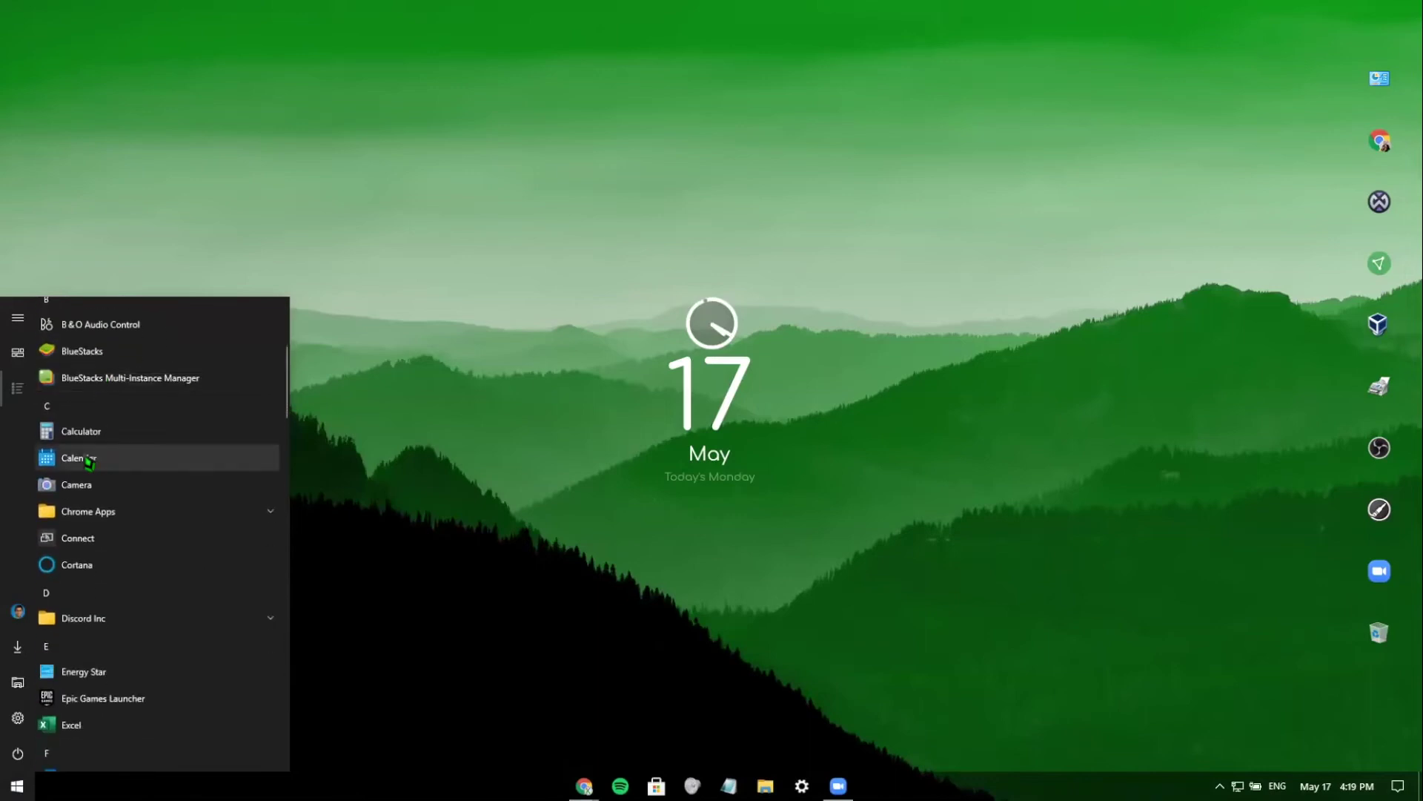
{"action": "left_click", "coordinate": [108, 512]}
{"action": "left_click", "coordinate": [109, 514]}
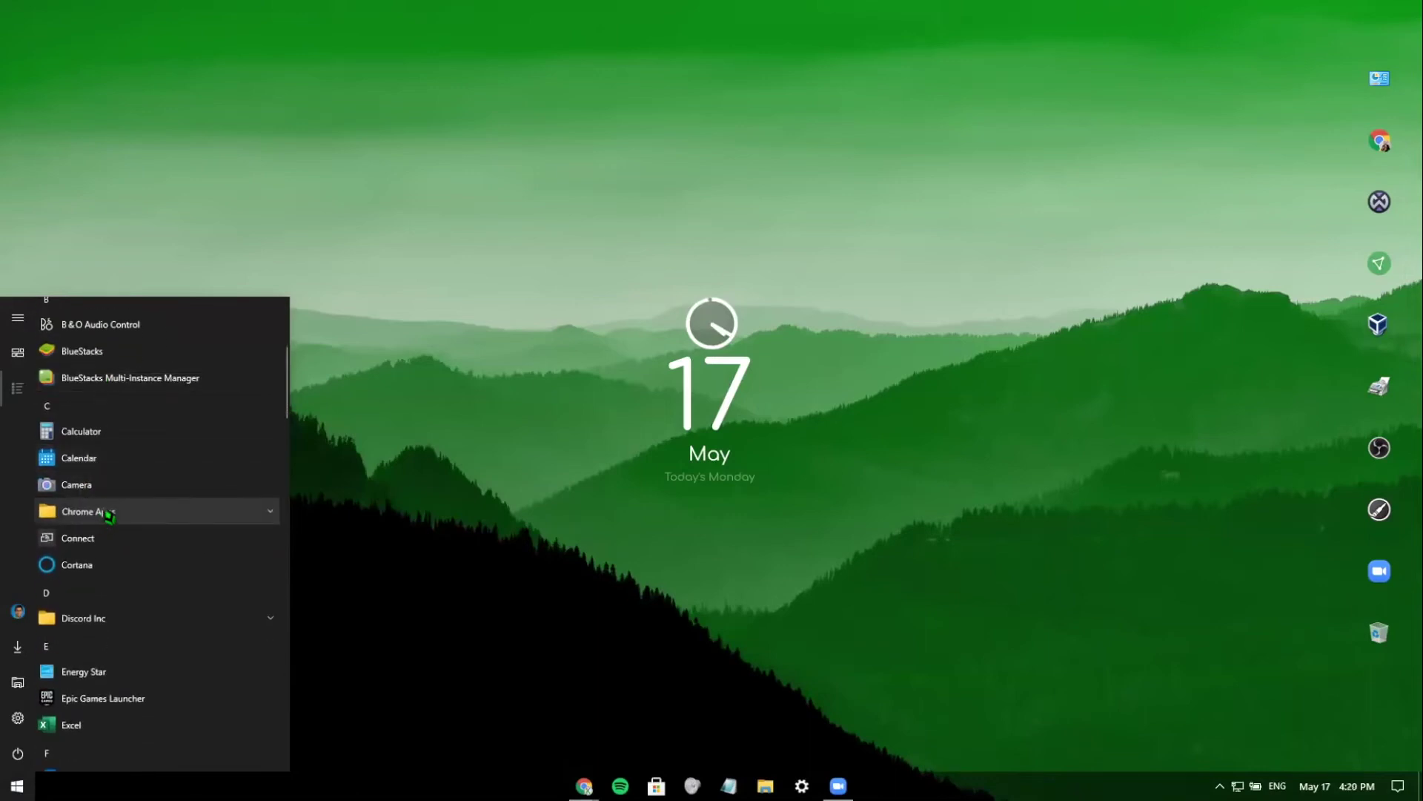
{"action": "scroll", "coordinate": [111, 504], "scroll_direction": "down", "scroll_amount": 10}
{"action": "left_click", "coordinate": [97, 553]}
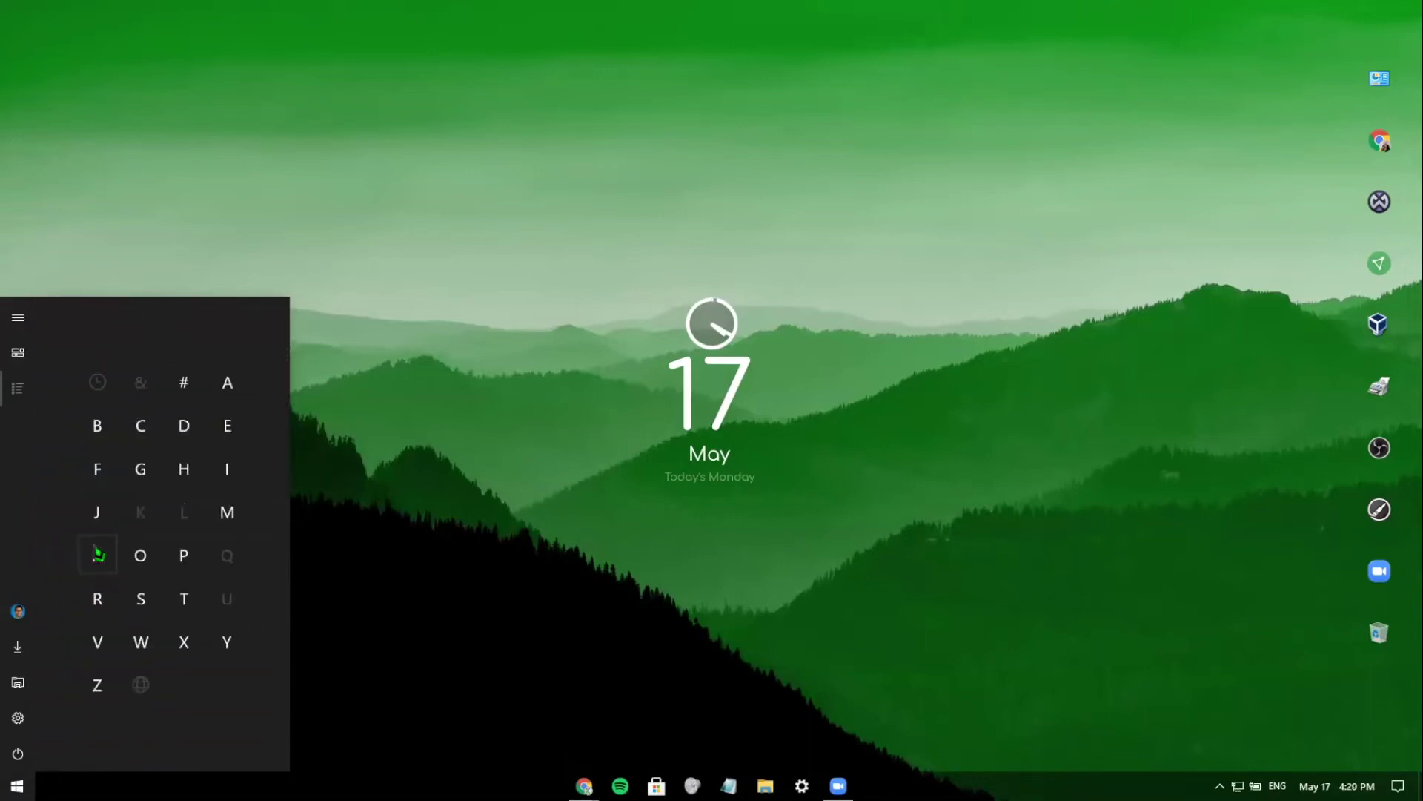
{"action": "left_click", "coordinate": [143, 474]}
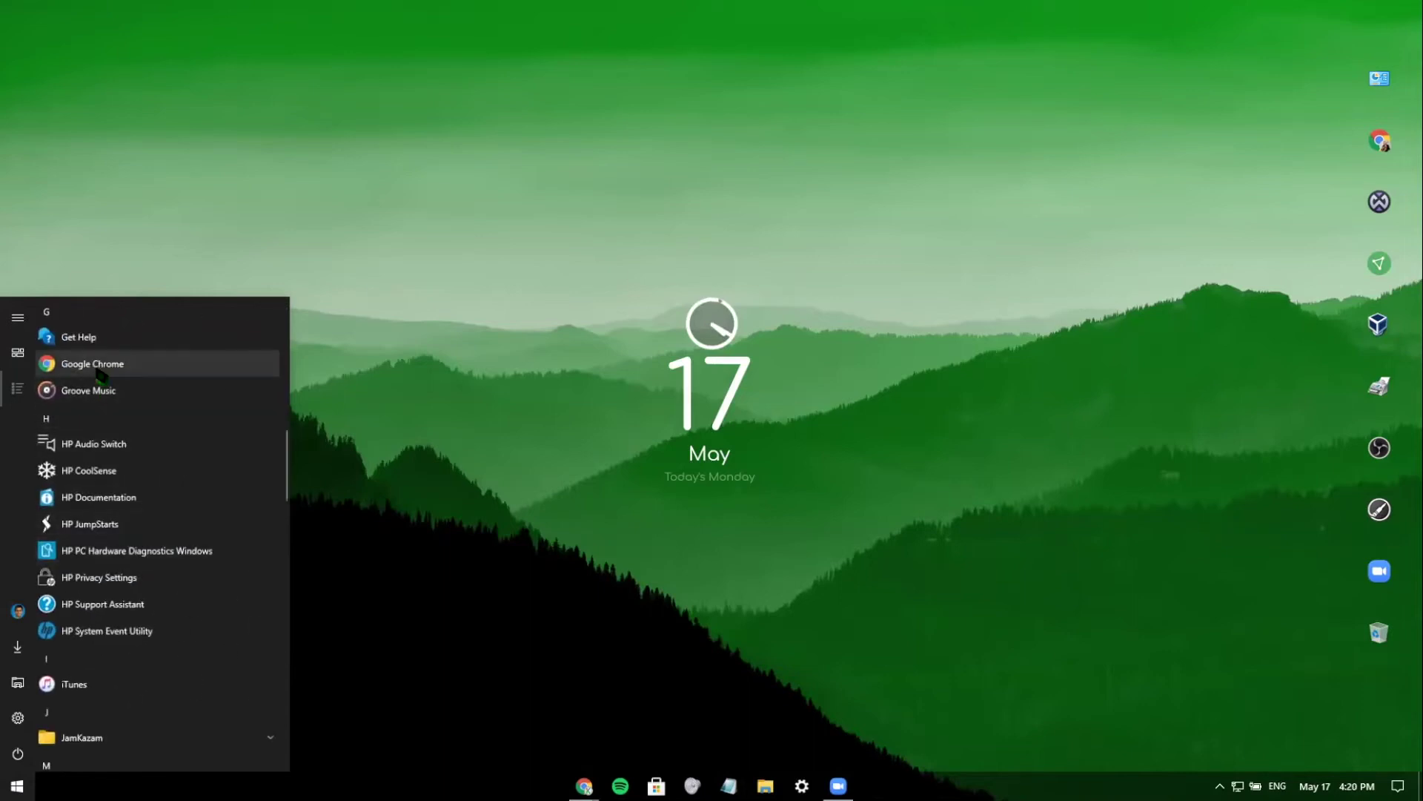
{"action": "left_click", "coordinate": [99, 371]}
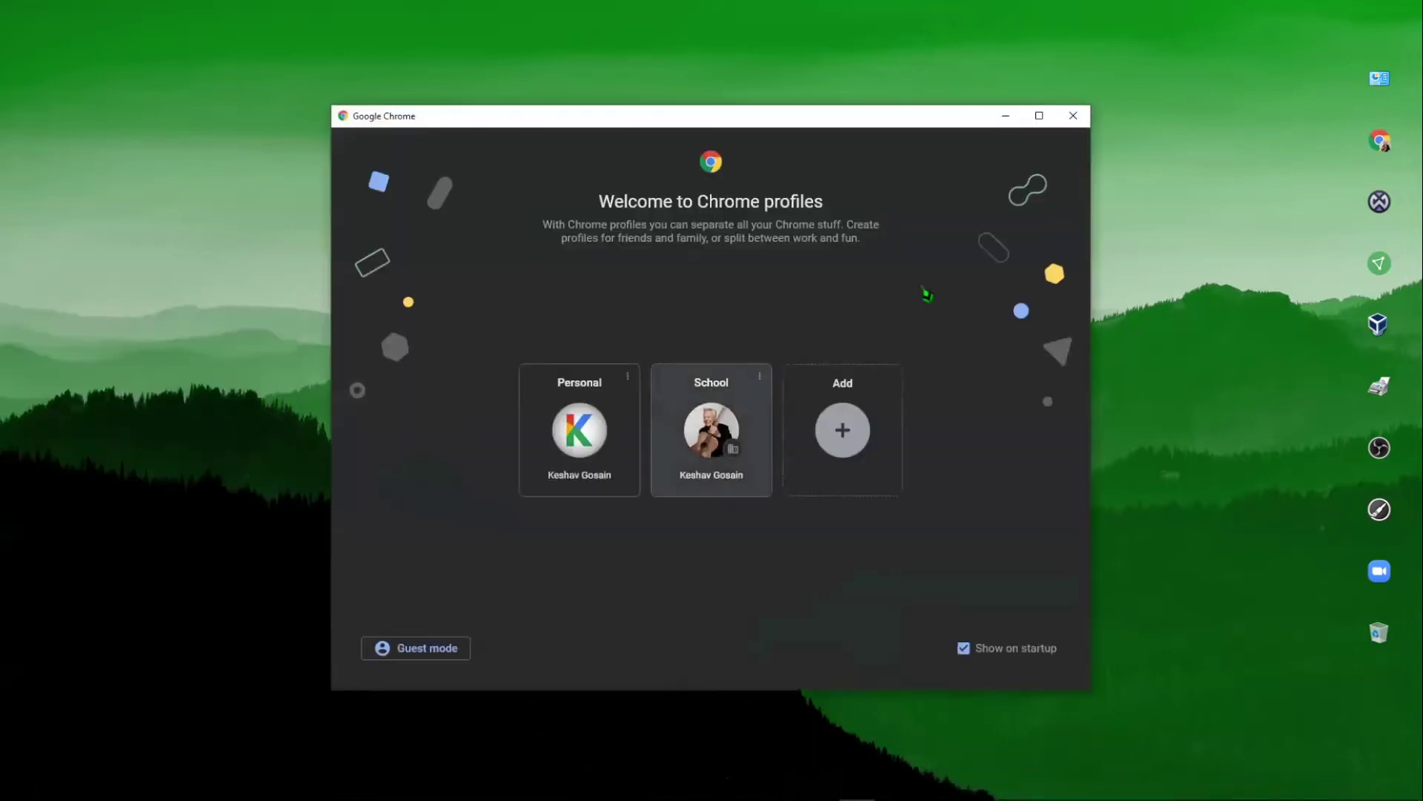
{"action": "left_click", "coordinate": [1073, 115]}
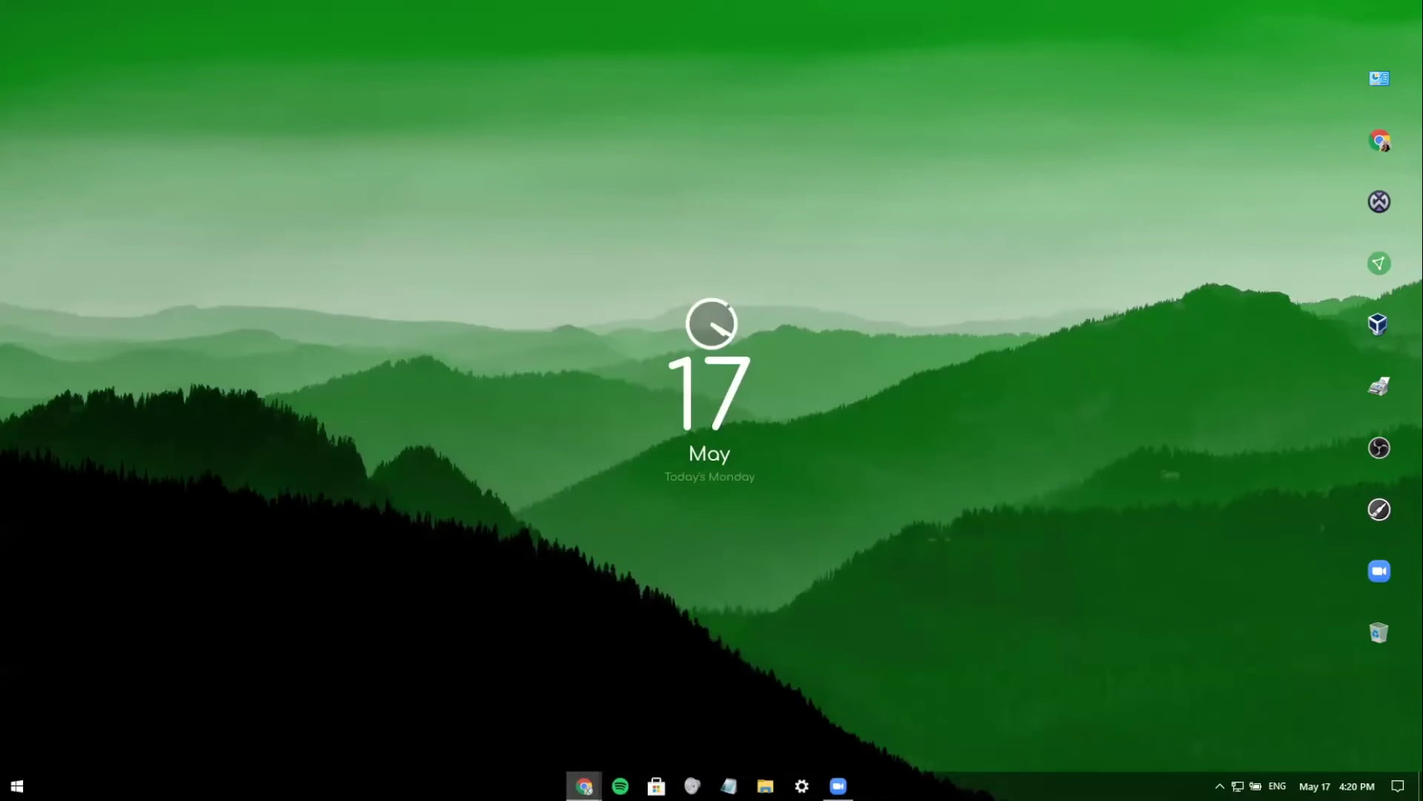
{"action": "mouse_move", "coordinate": [584, 786]}
{"action": "left_click", "coordinate": [653, 716]}
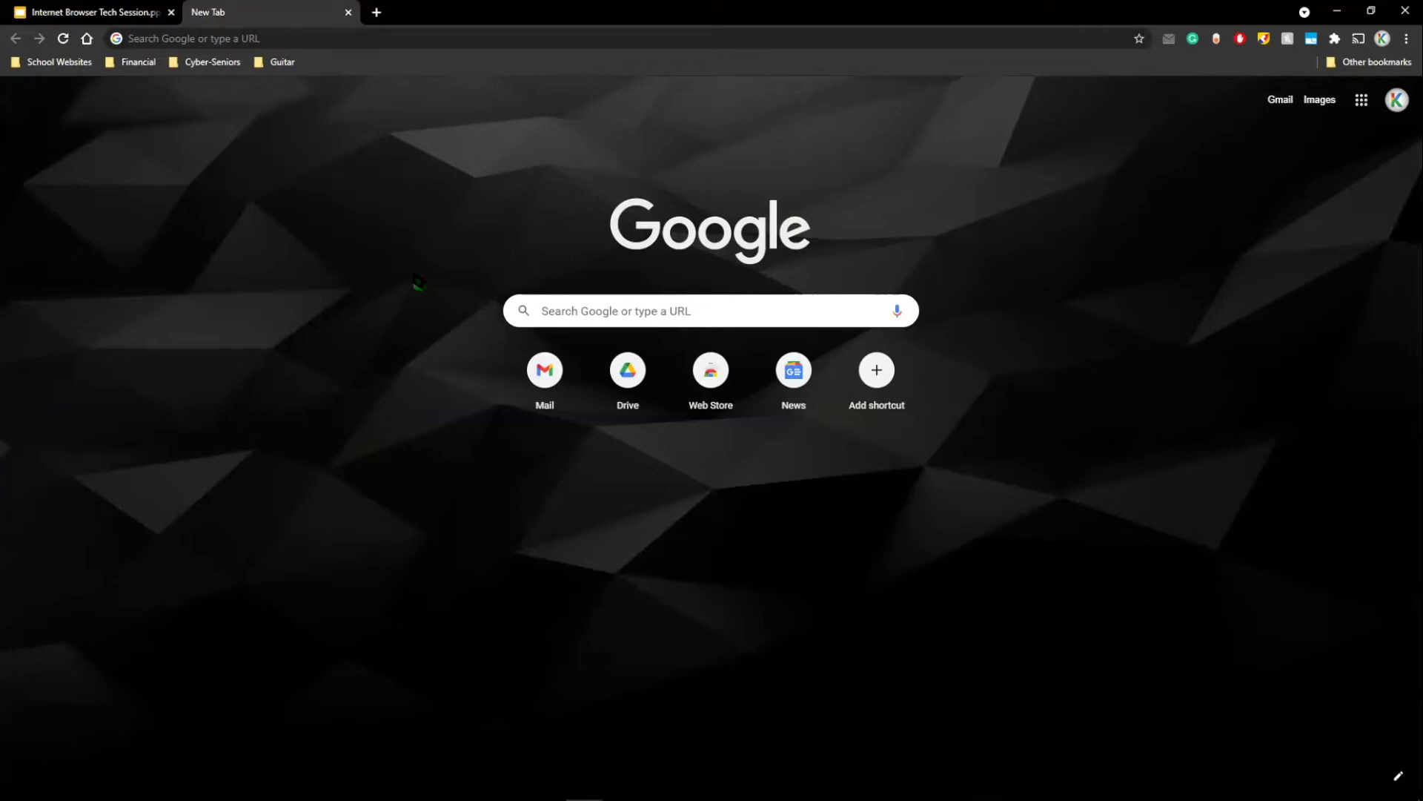
Open Chrome's History page listing today's visits, via Ctrl+H and the menu's History entry.
{"action": "key", "text": "ctrl+h"}
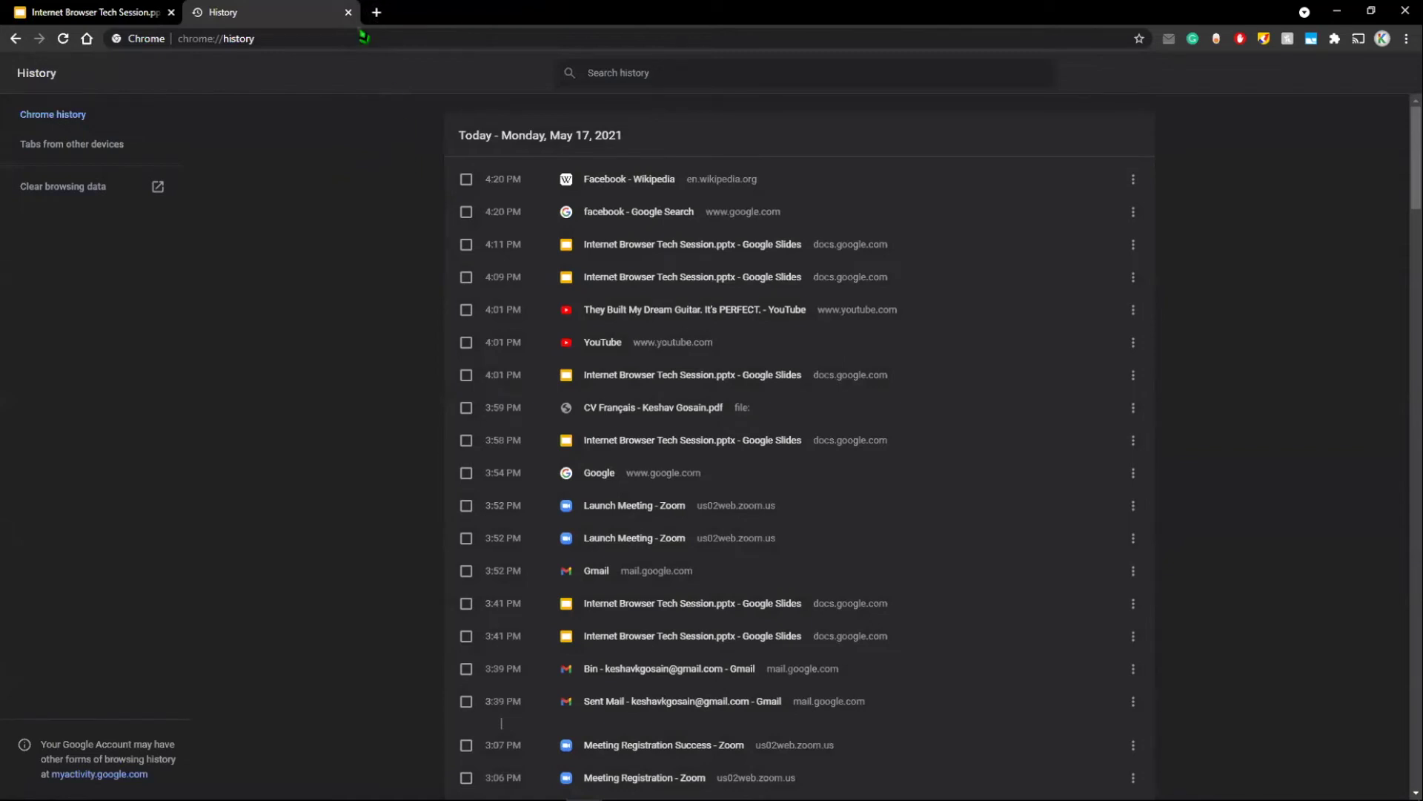
{"action": "left_click", "coordinate": [377, 12]}
{"action": "left_click", "coordinate": [348, 12]}
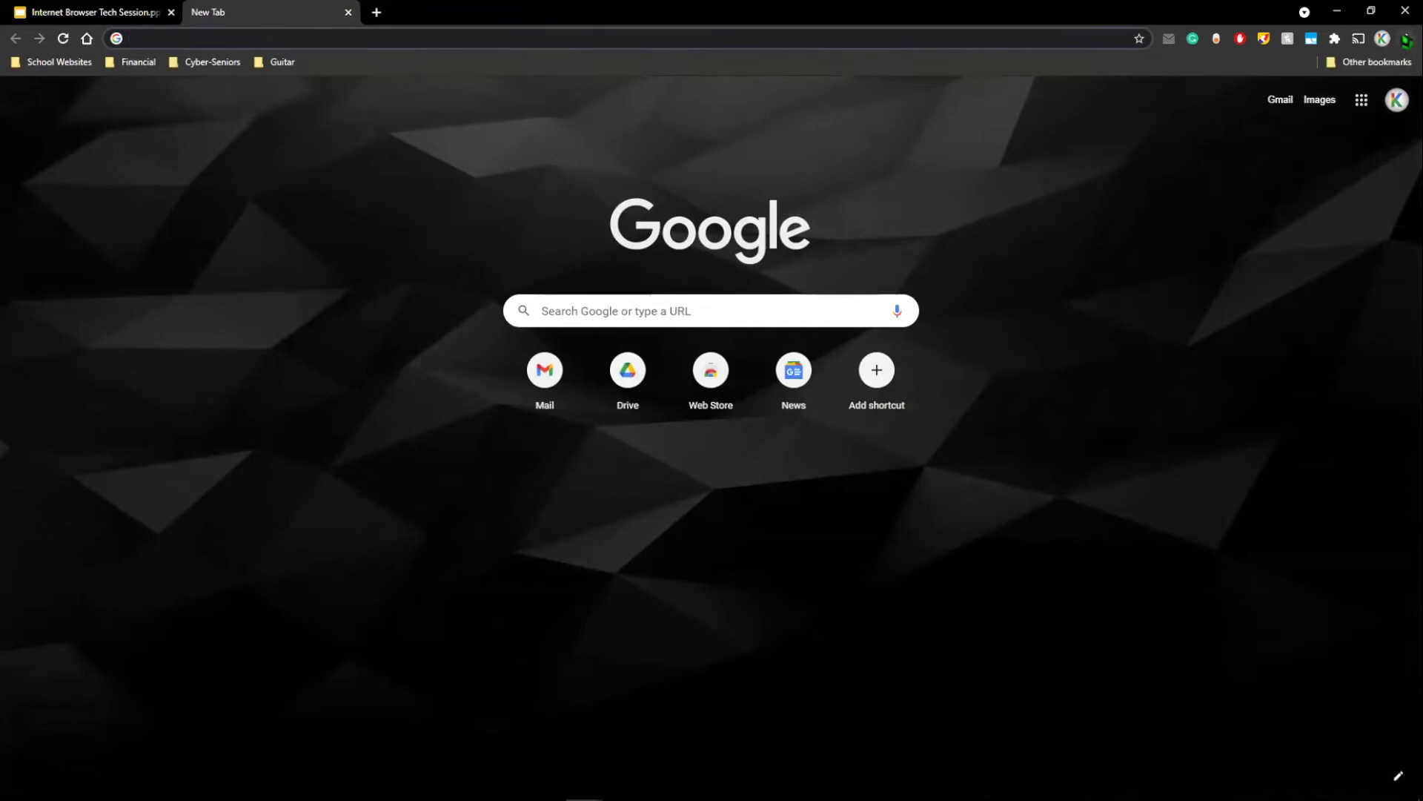
{"action": "left_click", "coordinate": [1382, 38]}
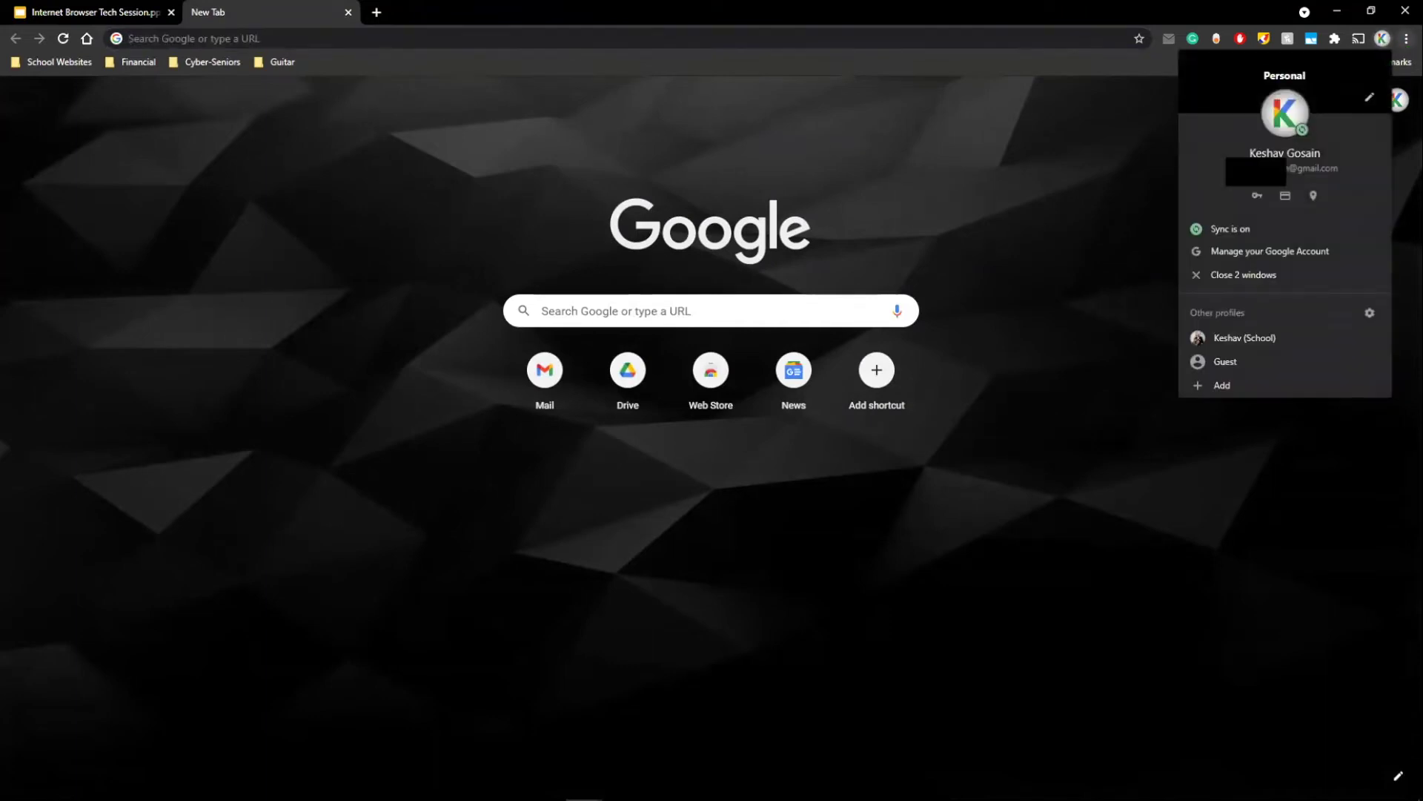
{"action": "left_click", "coordinate": [1406, 39]}
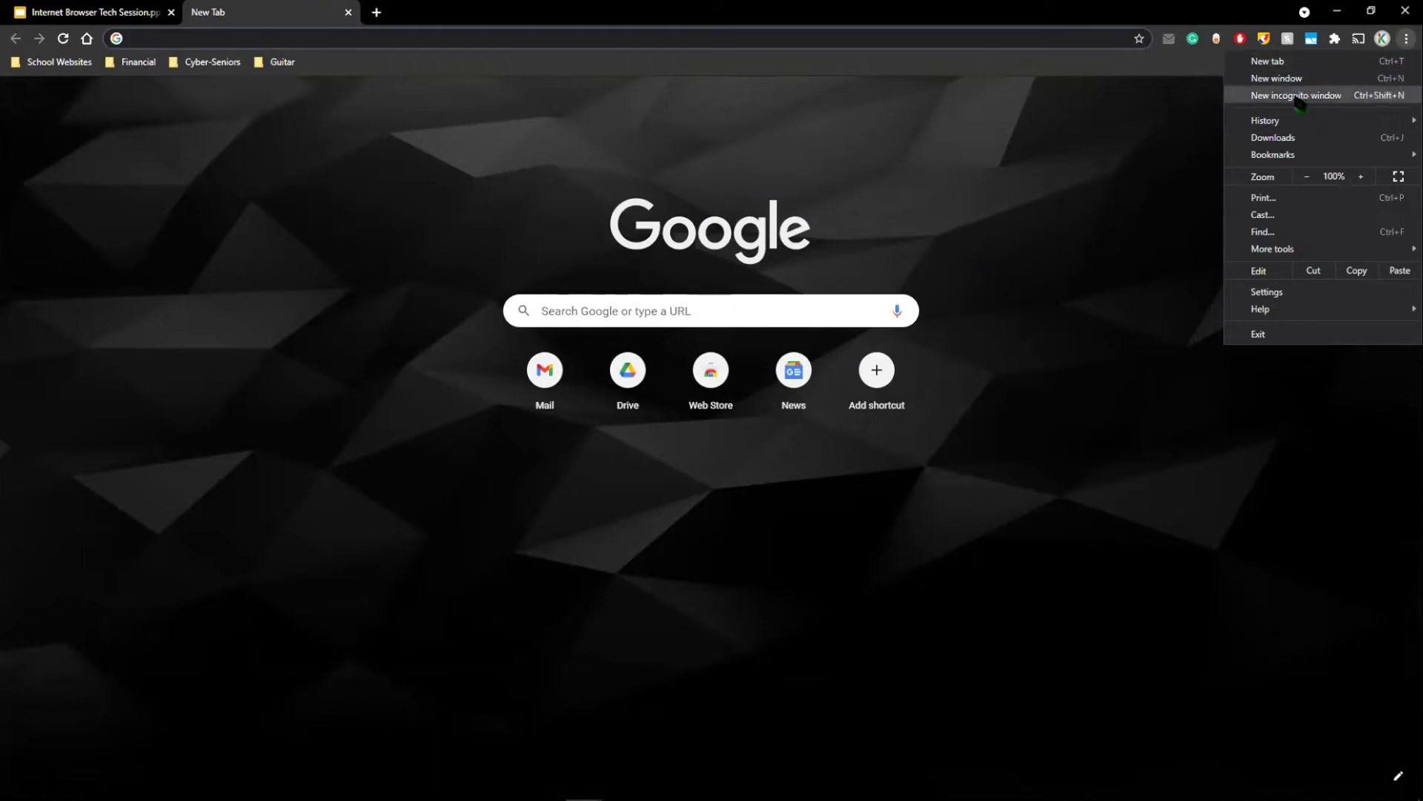
{"action": "mouse_move", "coordinate": [1276, 126]}
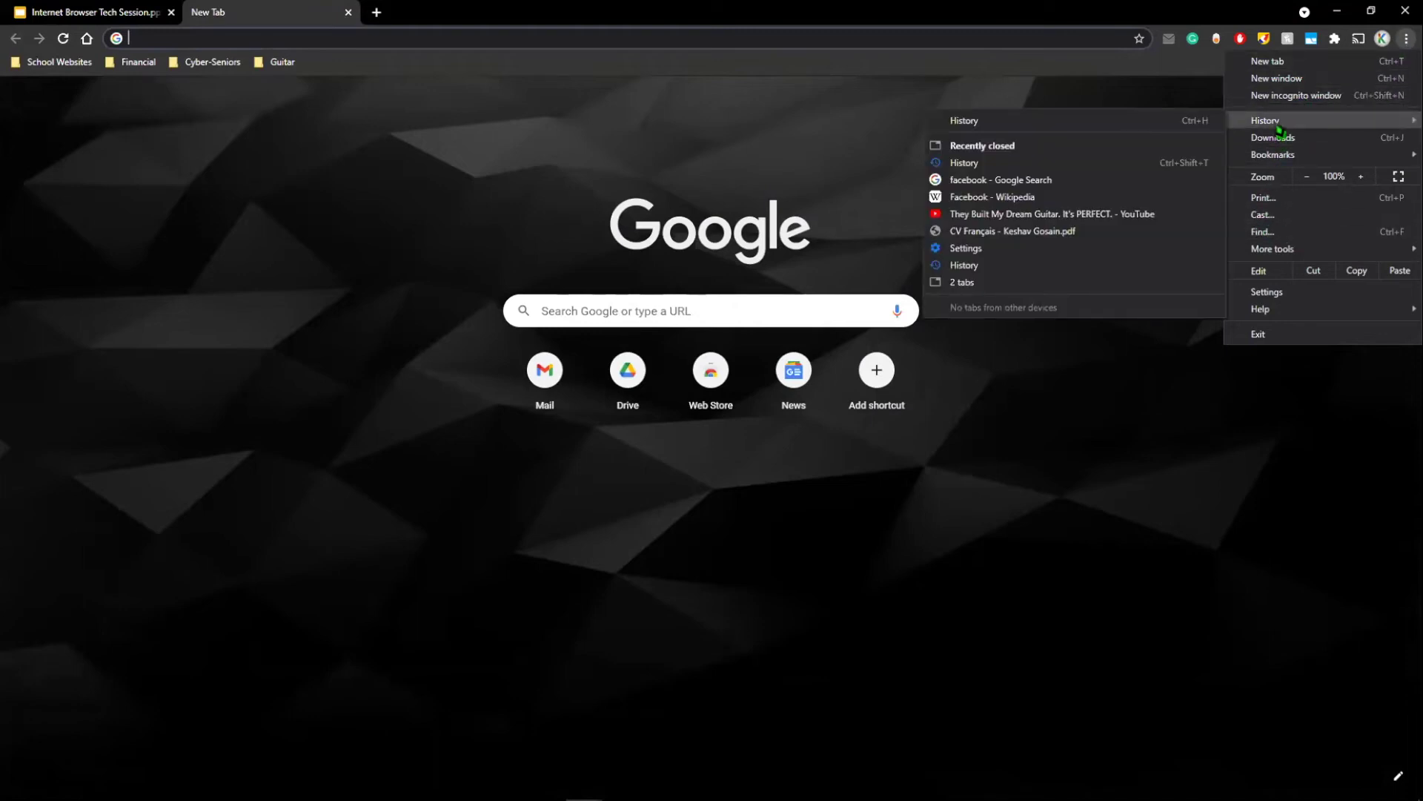
{"action": "left_click", "coordinate": [1197, 123]}
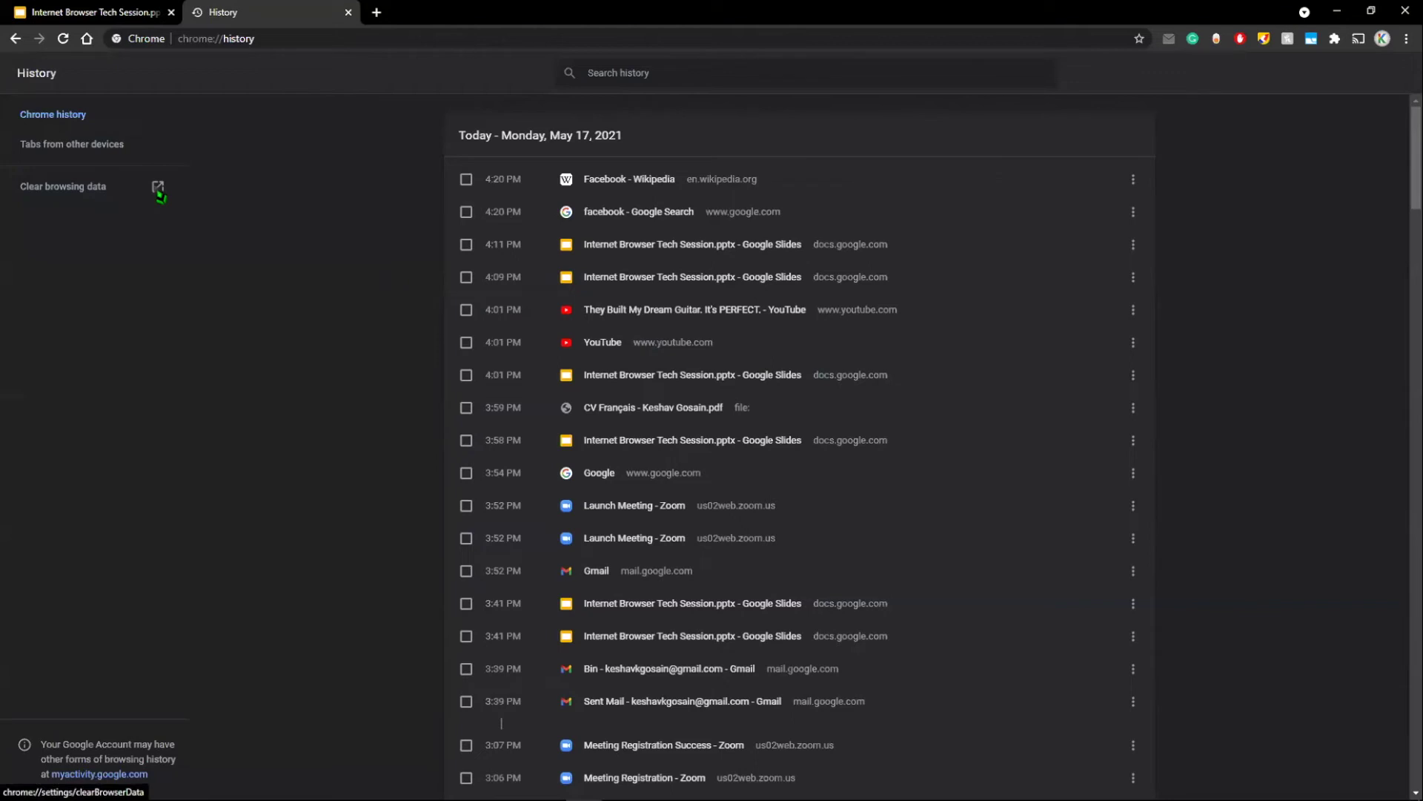
Open Clear browsing data on the Advanced list and set the time range to Last hour.
{"action": "left_click", "coordinate": [72, 196]}
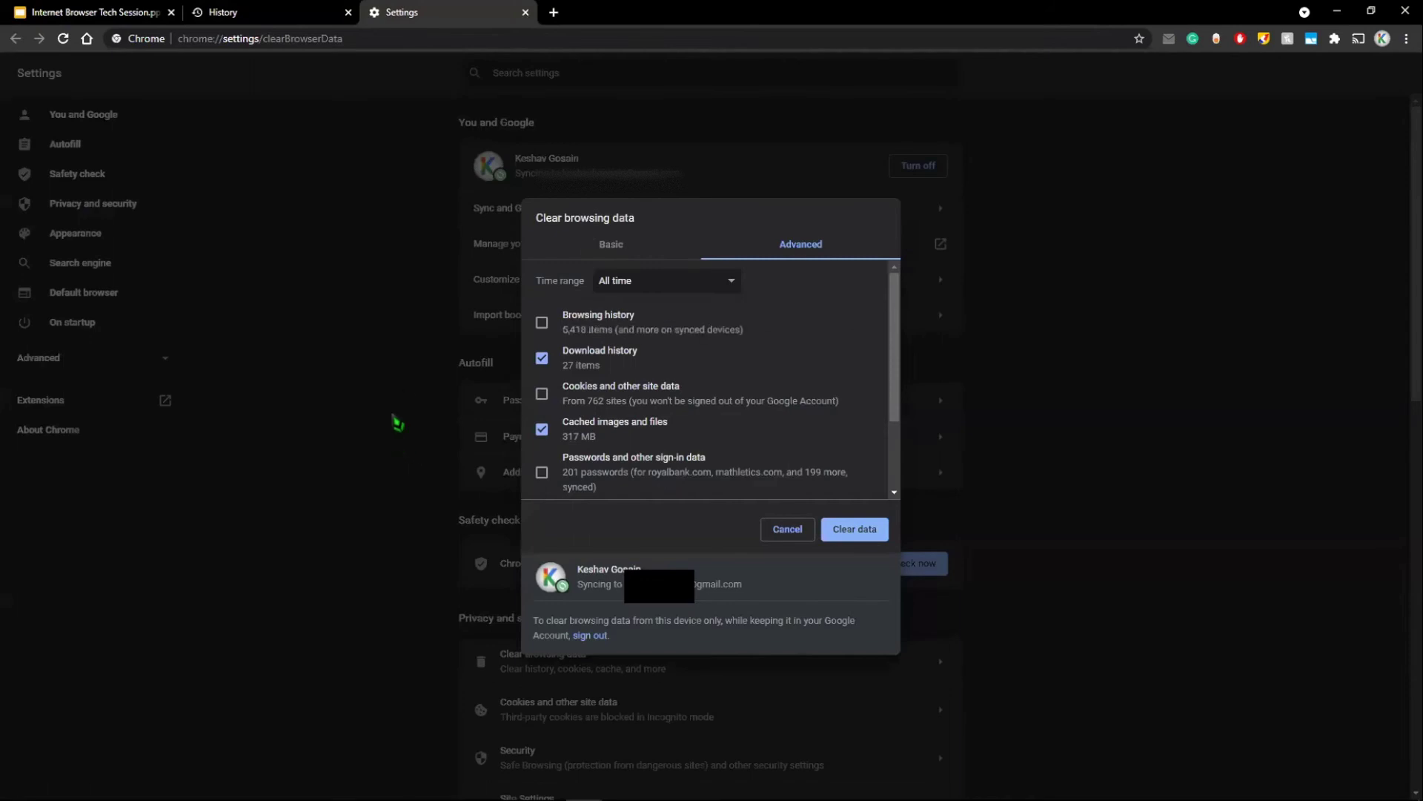
{"action": "left_click_drag", "start_coordinate": [535, 218], "coordinate": [622, 244]}
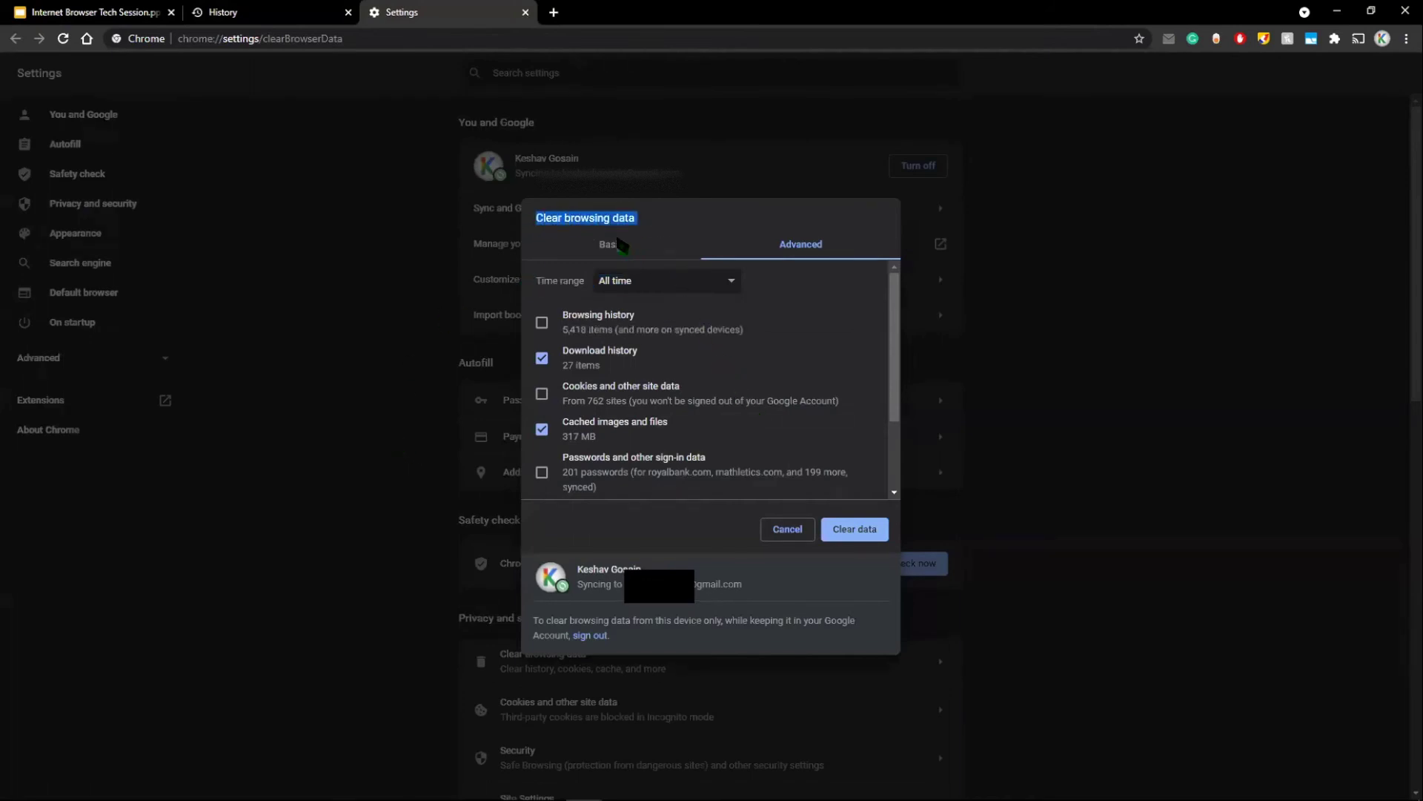
{"action": "left_click", "coordinate": [621, 245]}
{"action": "left_click", "coordinate": [773, 244]}
{"action": "left_click", "coordinate": [565, 252]}
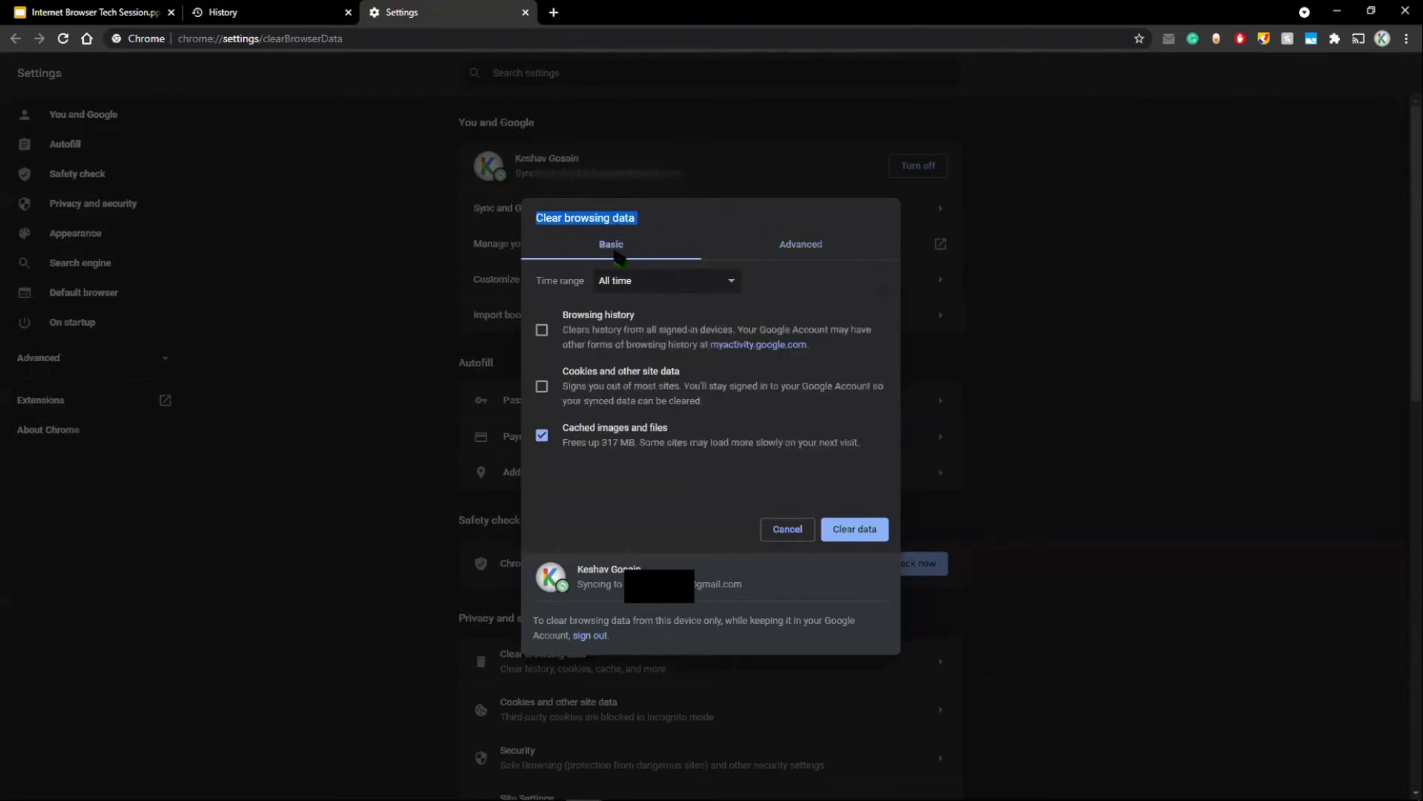
{"action": "left_click", "coordinate": [787, 242]}
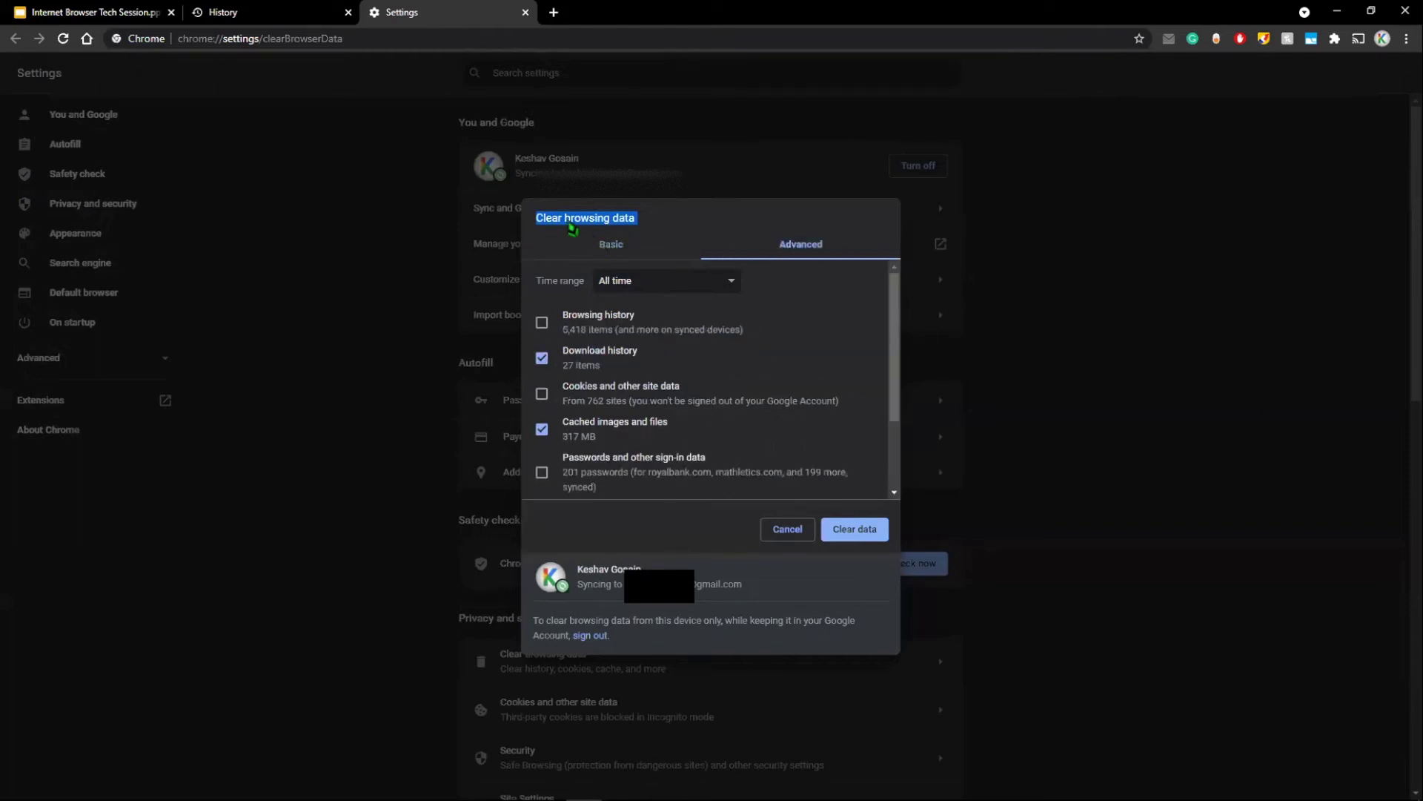
{"action": "left_click", "coordinate": [622, 285]}
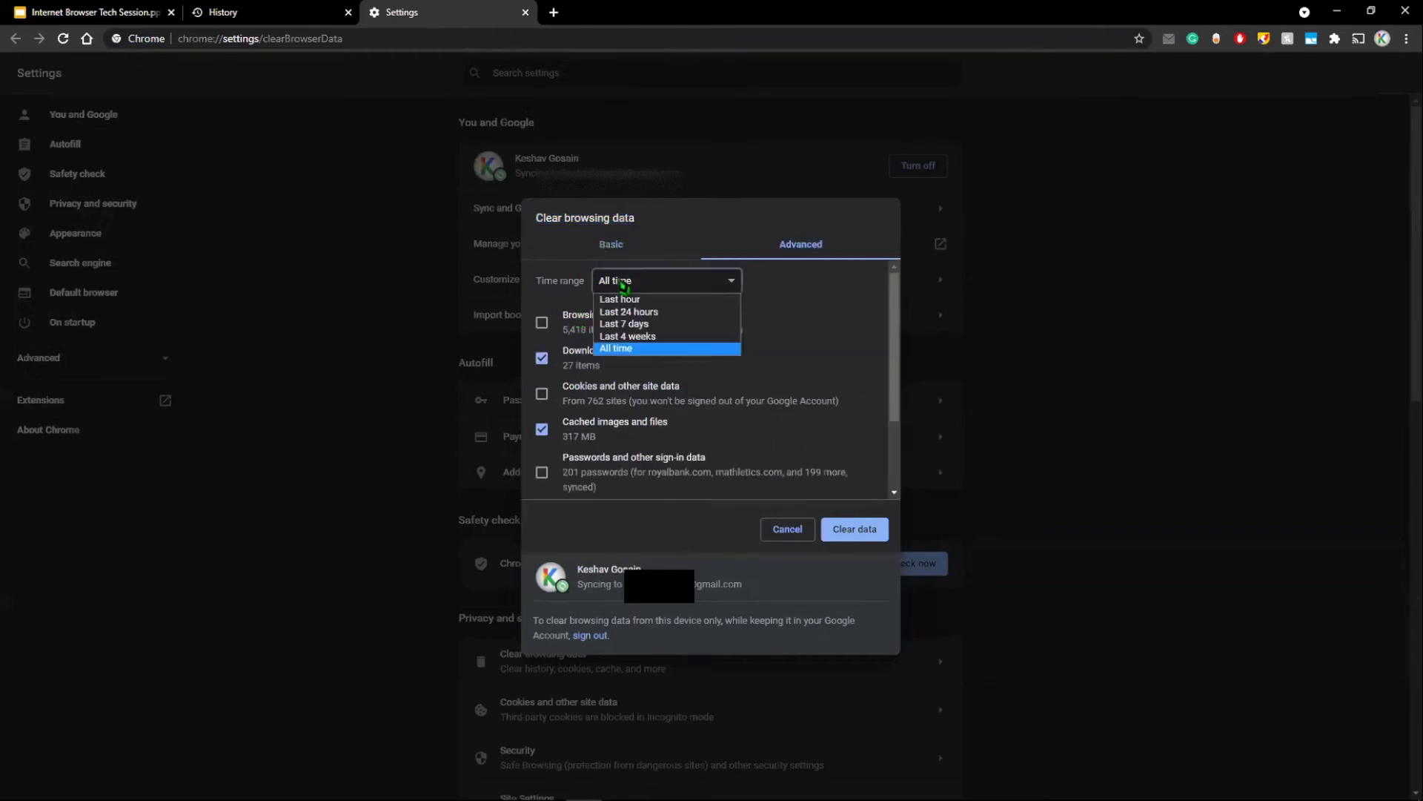
{"action": "left_click", "coordinate": [623, 287]}
{"action": "left_click", "coordinate": [622, 286]}
{"action": "key", "text": "Up"}
{"action": "key", "text": "Up"}
{"action": "key", "text": "Up"}
{"action": "key", "text": "Up"}
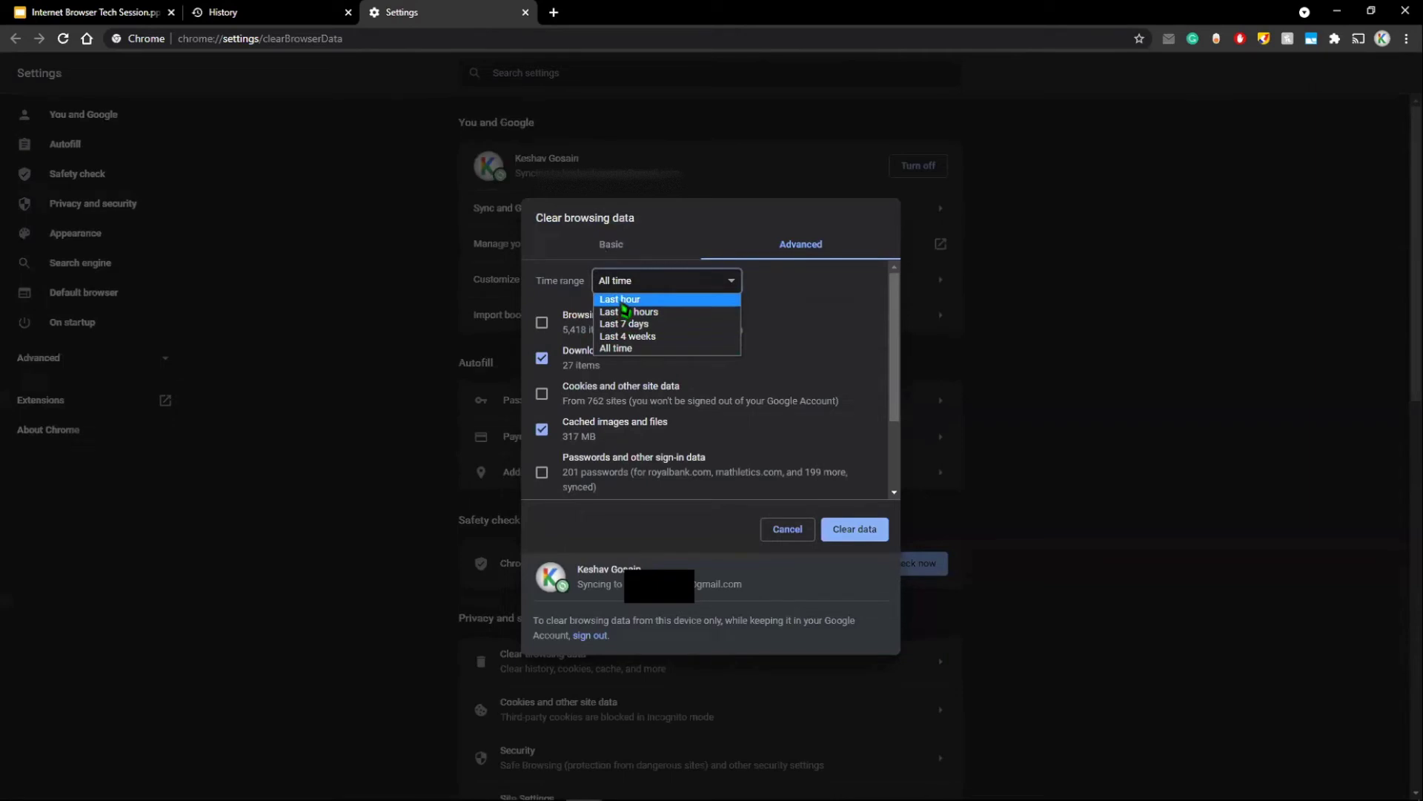
{"action": "key", "text": "Return"}
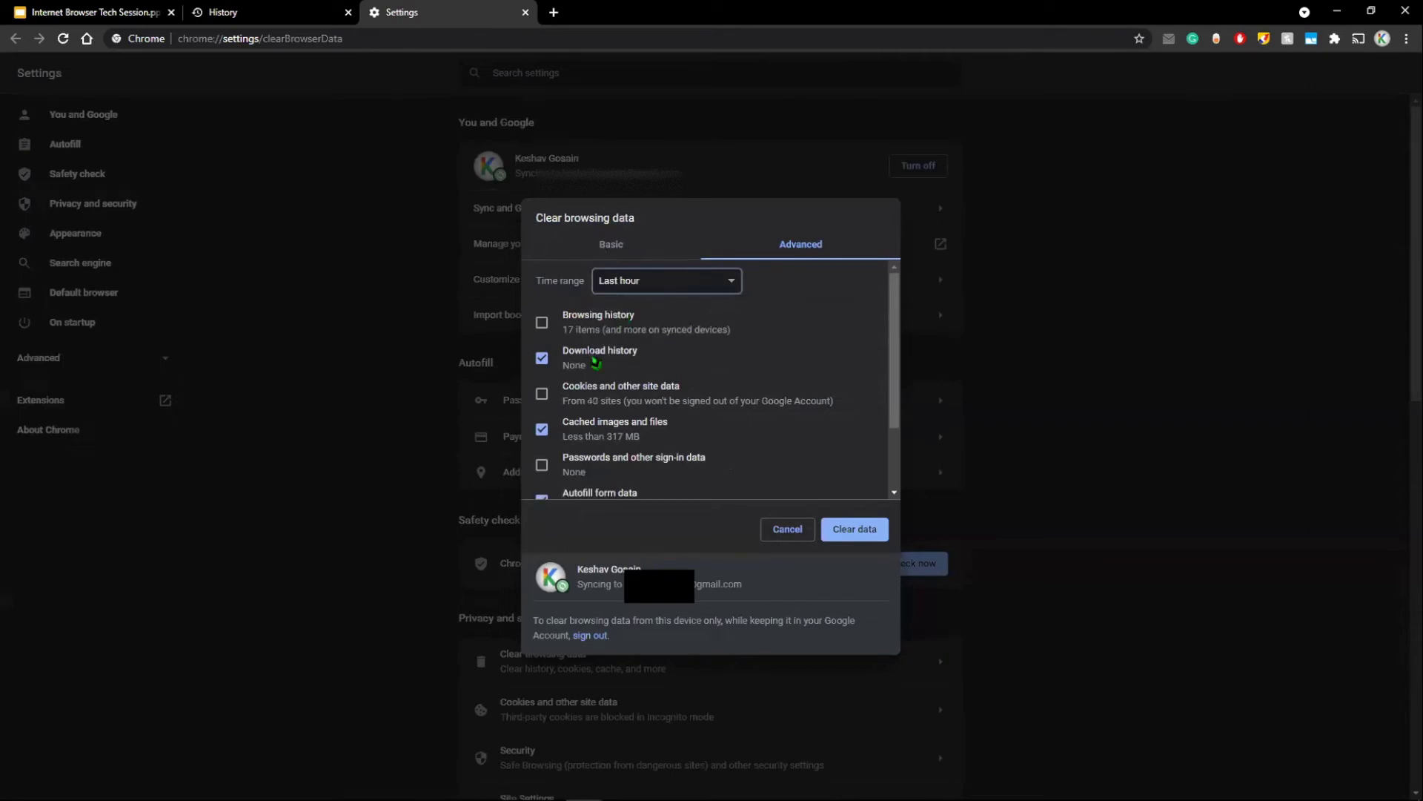
Tick browsing history, cookies and passwords, then clear the selected data.
{"action": "left_click", "coordinate": [572, 303]}
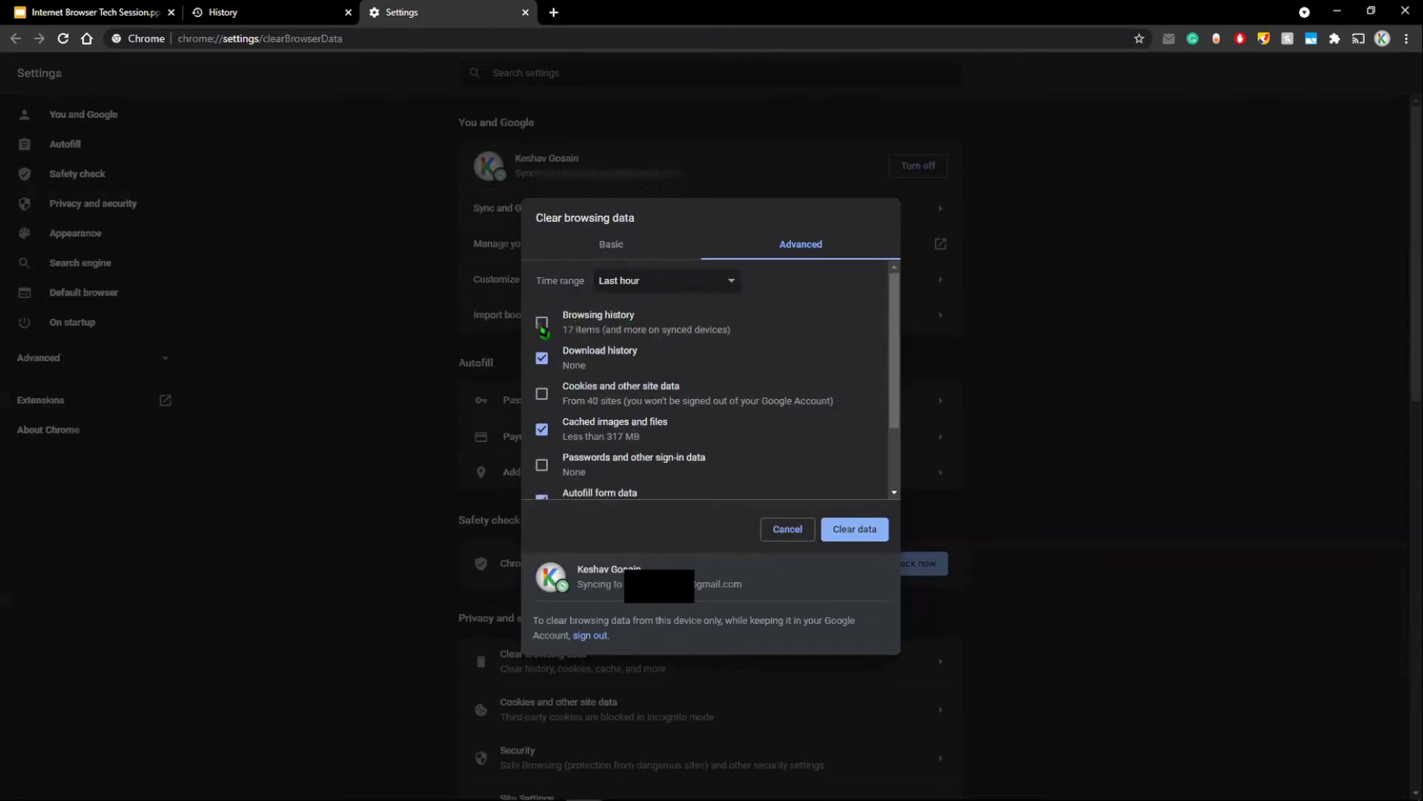
{"action": "left_click", "coordinate": [542, 325]}
{"action": "left_click", "coordinate": [542, 393]}
{"action": "scroll", "coordinate": [593, 432], "scroll_direction": "down", "scroll_amount": 1}
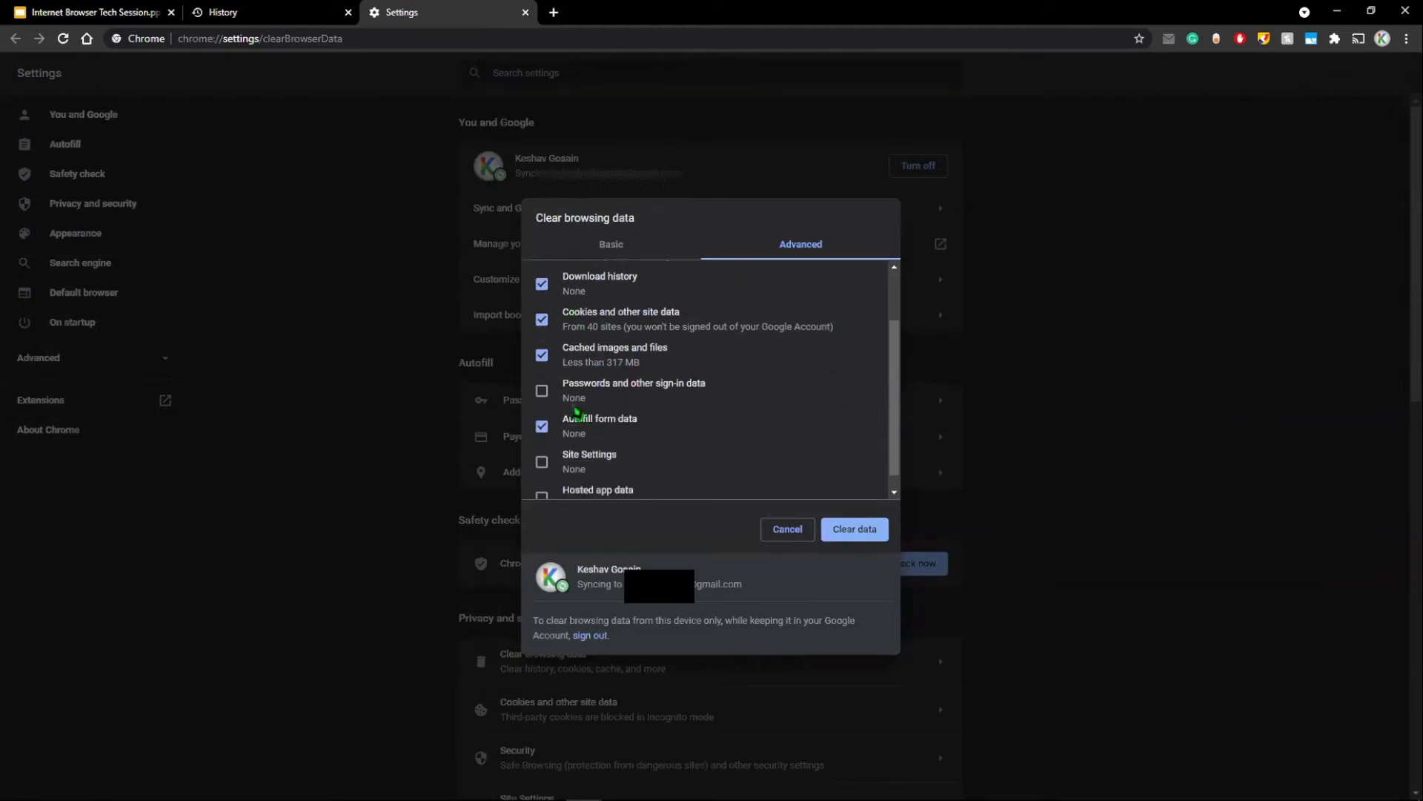
{"action": "scroll", "coordinate": [548, 378], "scroll_direction": "down", "scroll_amount": 1}
{"action": "left_click", "coordinate": [543, 374]}
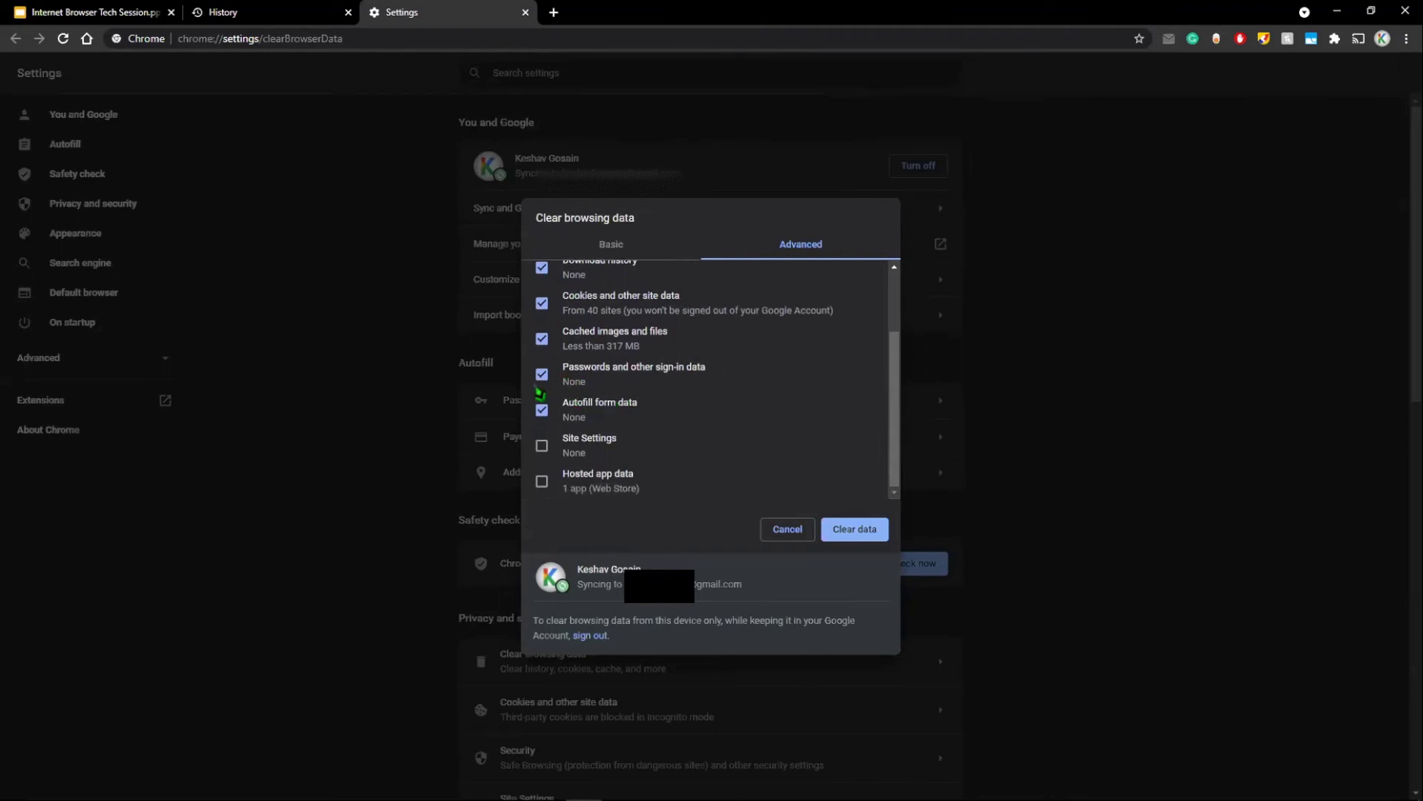
{"action": "scroll", "coordinate": [636, 470], "scroll_direction": "up", "scroll_amount": 2}
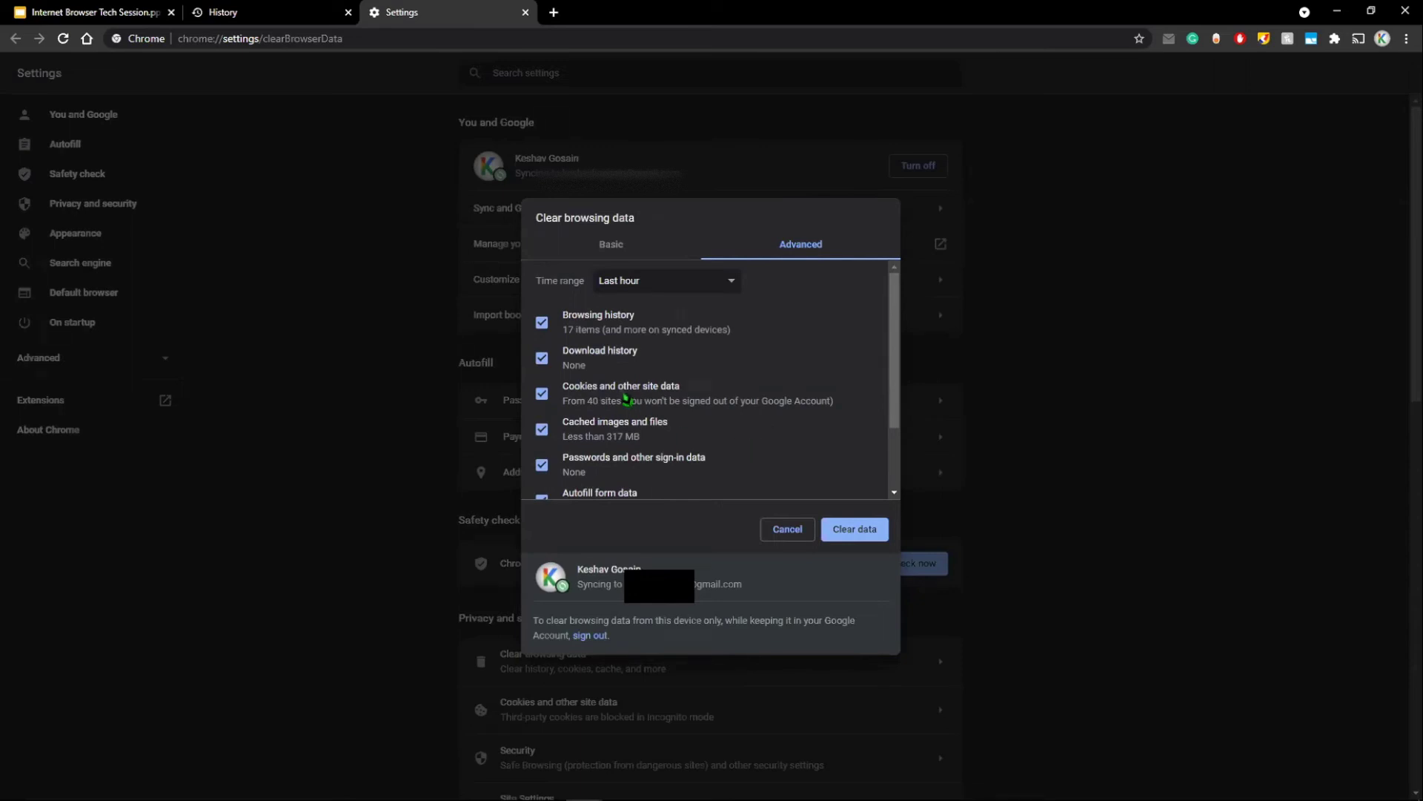
{"action": "scroll", "coordinate": [626, 401], "scroll_direction": "down", "scroll_amount": 2}
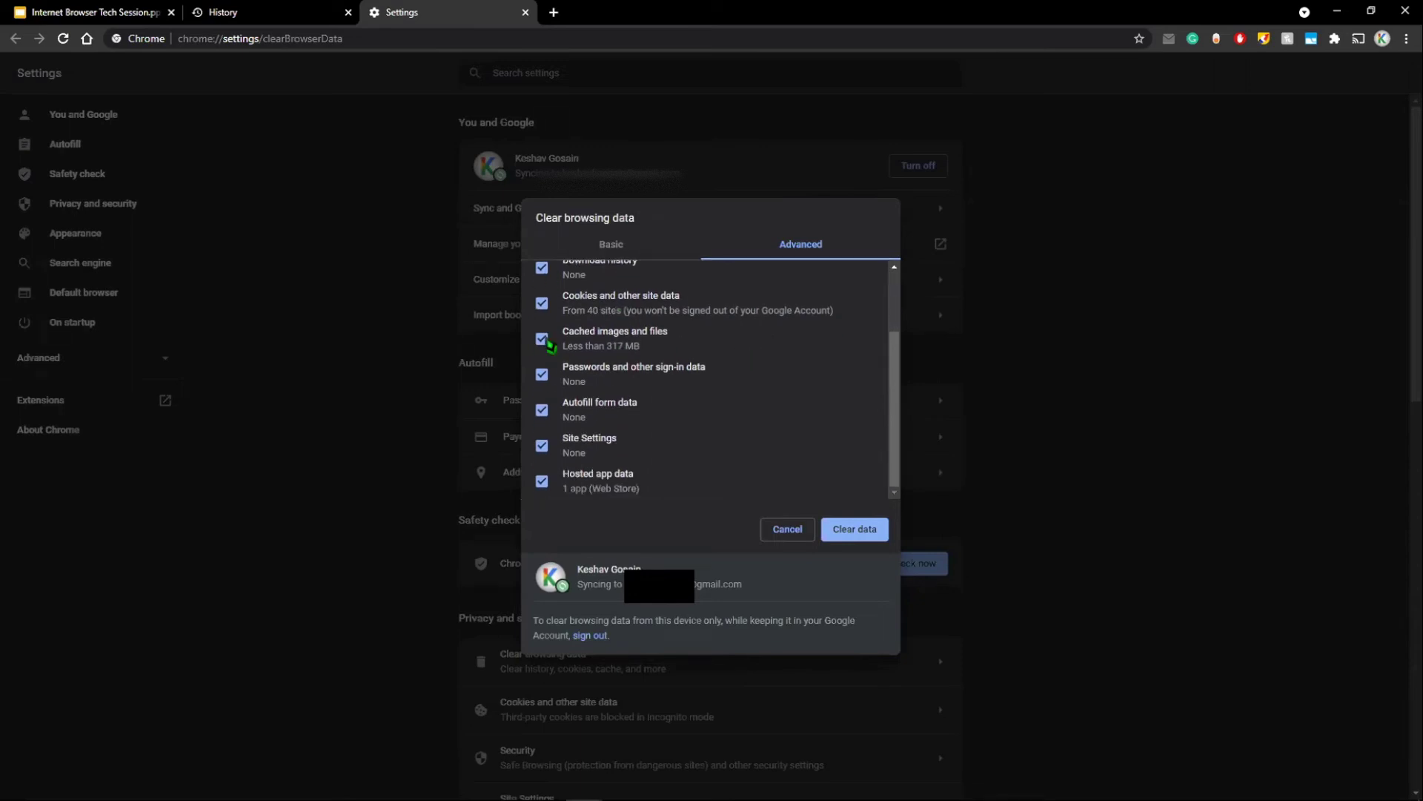
{"action": "left_click", "coordinate": [847, 531]}
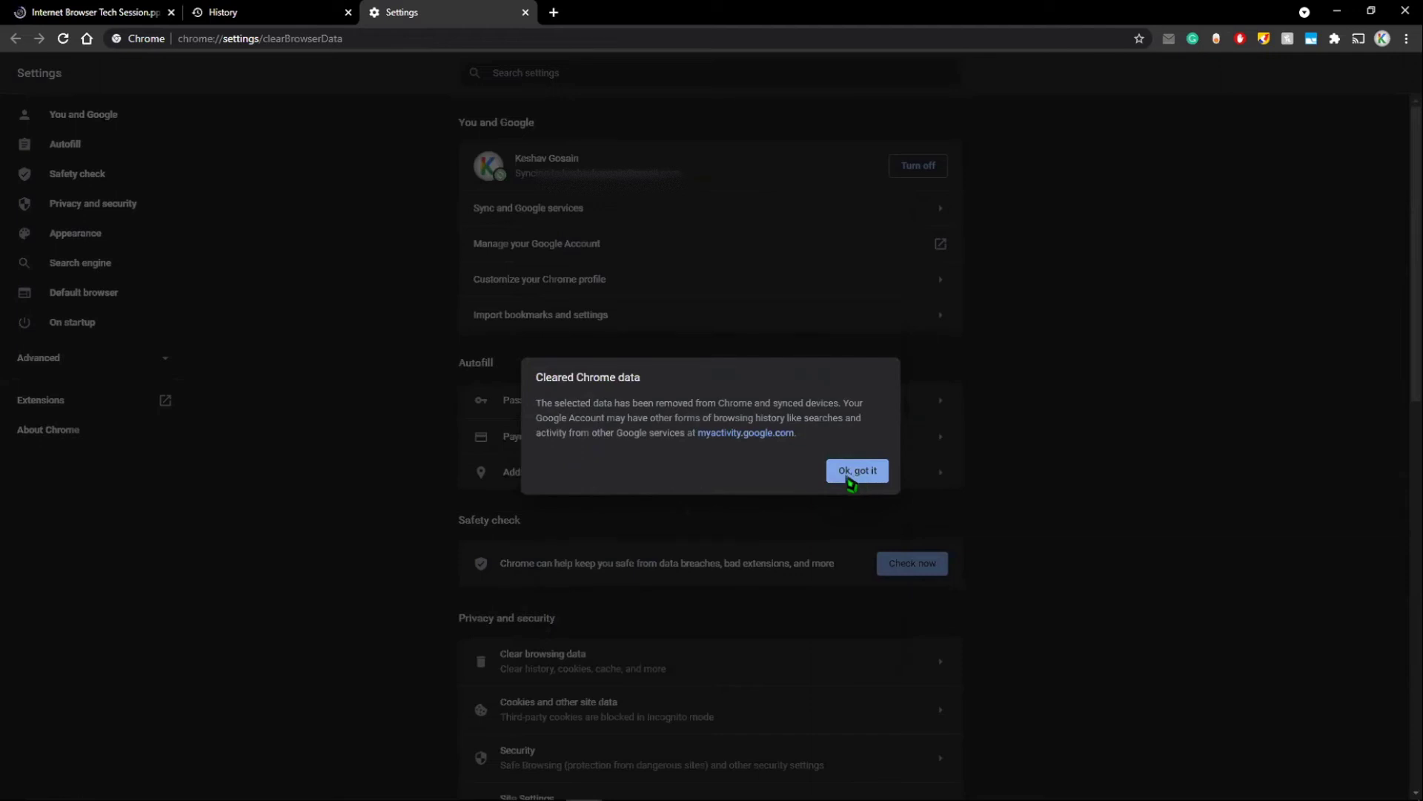
Dismiss the 'Cleared Chrome data' notice and close the Settings, History and presentation tabs, keeping a New Tab.
{"action": "left_click", "coordinate": [852, 478]}
{"action": "left_click", "coordinate": [89, 11]}
{"action": "left_click", "coordinate": [400, 12]}
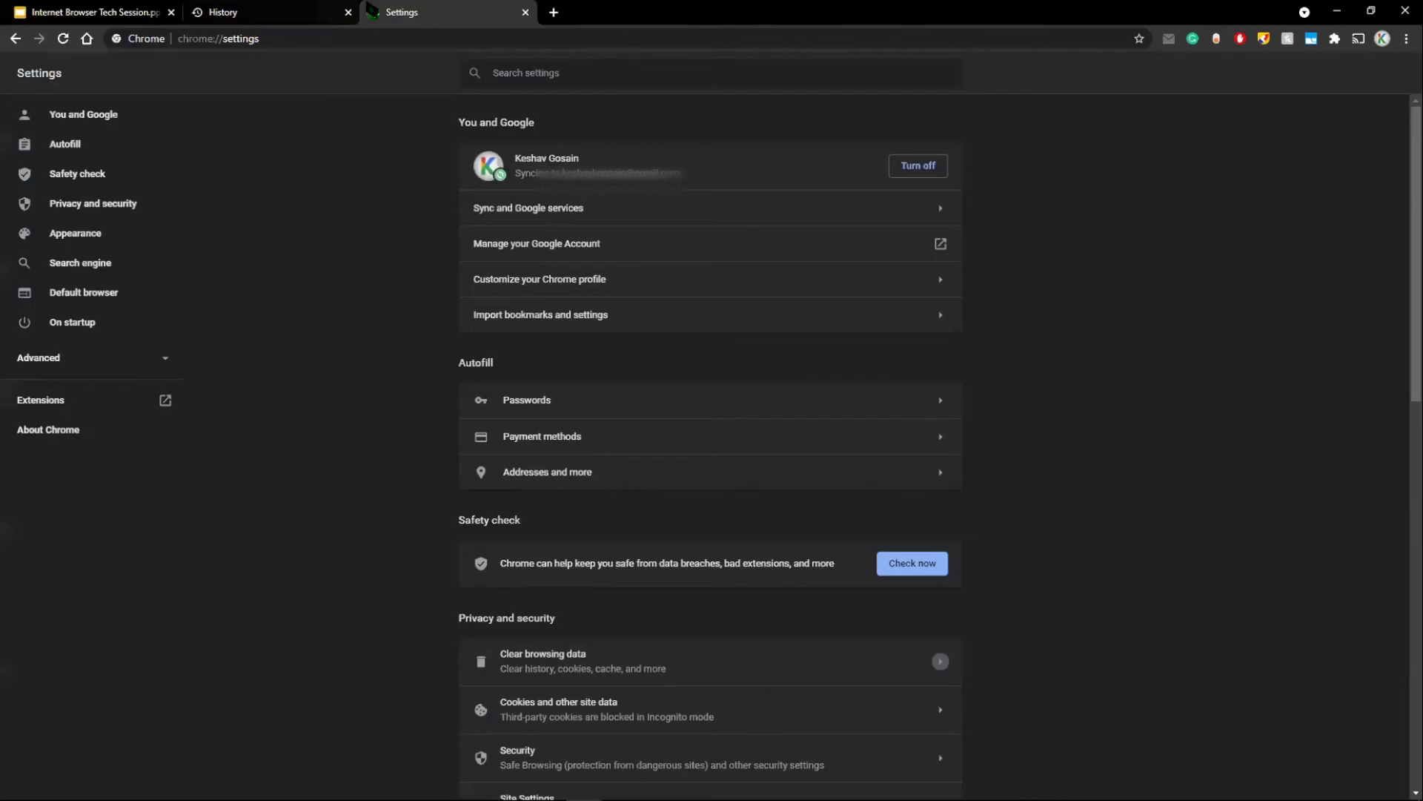
{"action": "left_click", "coordinate": [525, 12]}
{"action": "left_click", "coordinate": [373, 12]}
{"action": "left_click", "coordinate": [346, 16]}
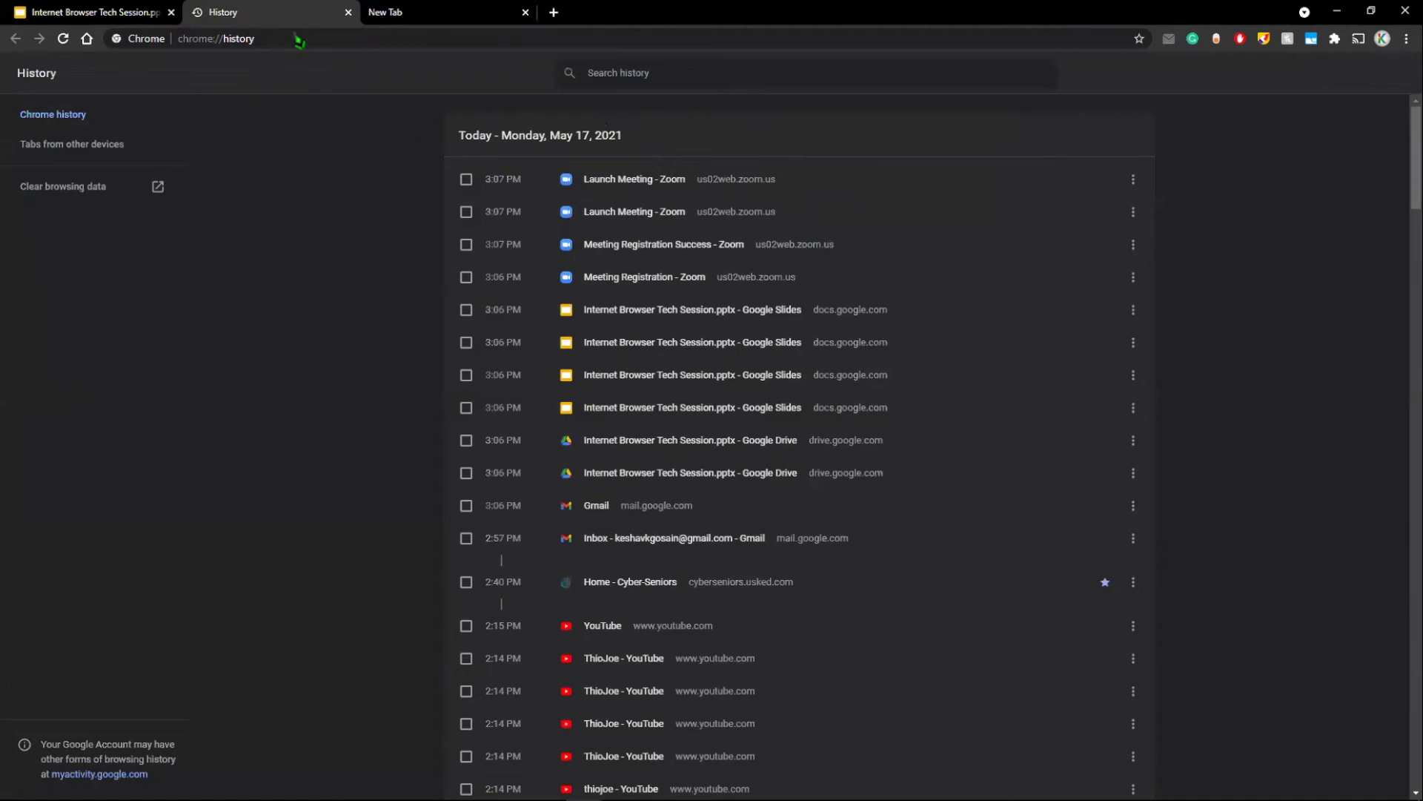
{"action": "left_click", "coordinate": [407, 13]}
{"action": "left_click", "coordinate": [347, 13]}
{"action": "left_click", "coordinate": [170, 13]}
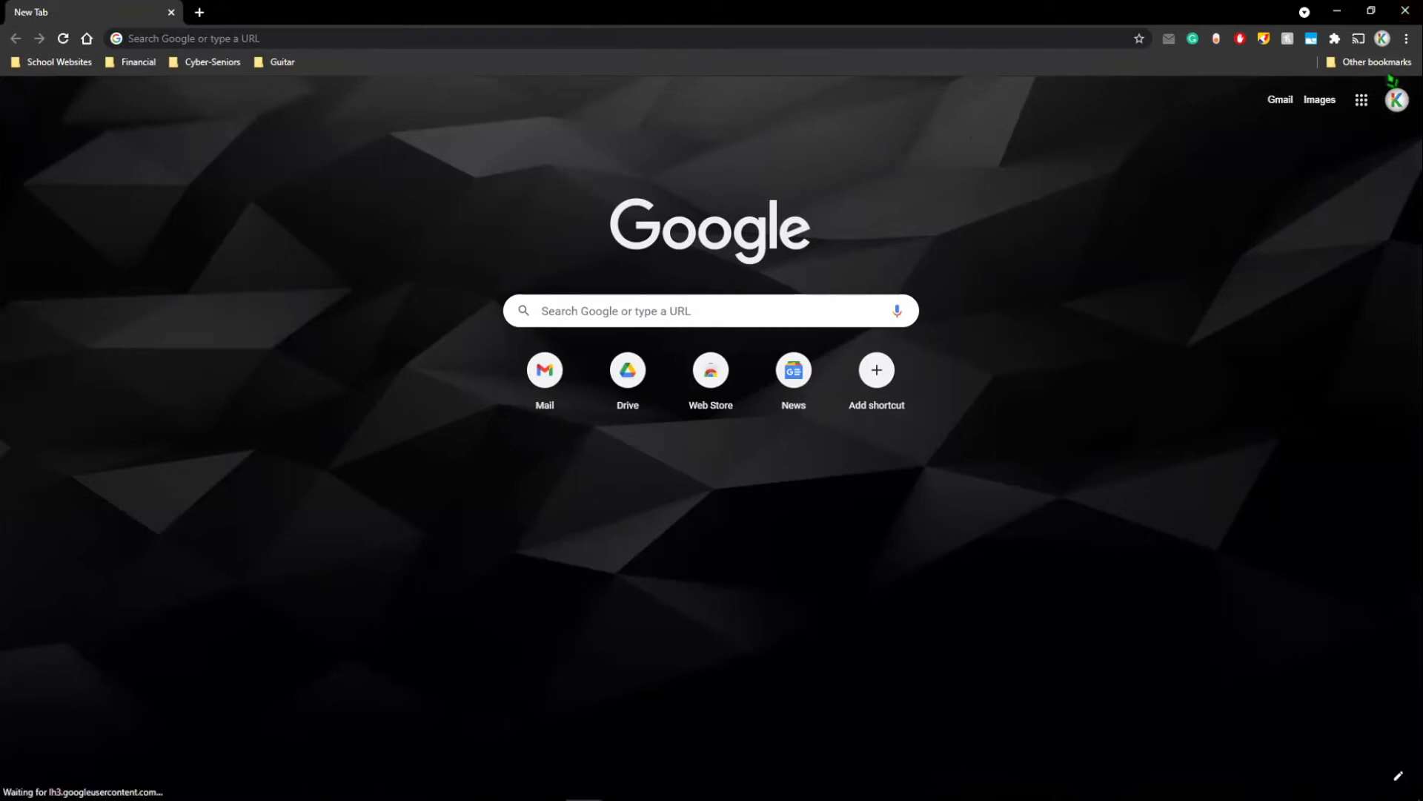
Open a New incognito window from Chrome's three-dot menu.
{"action": "left_click", "coordinate": [1407, 41]}
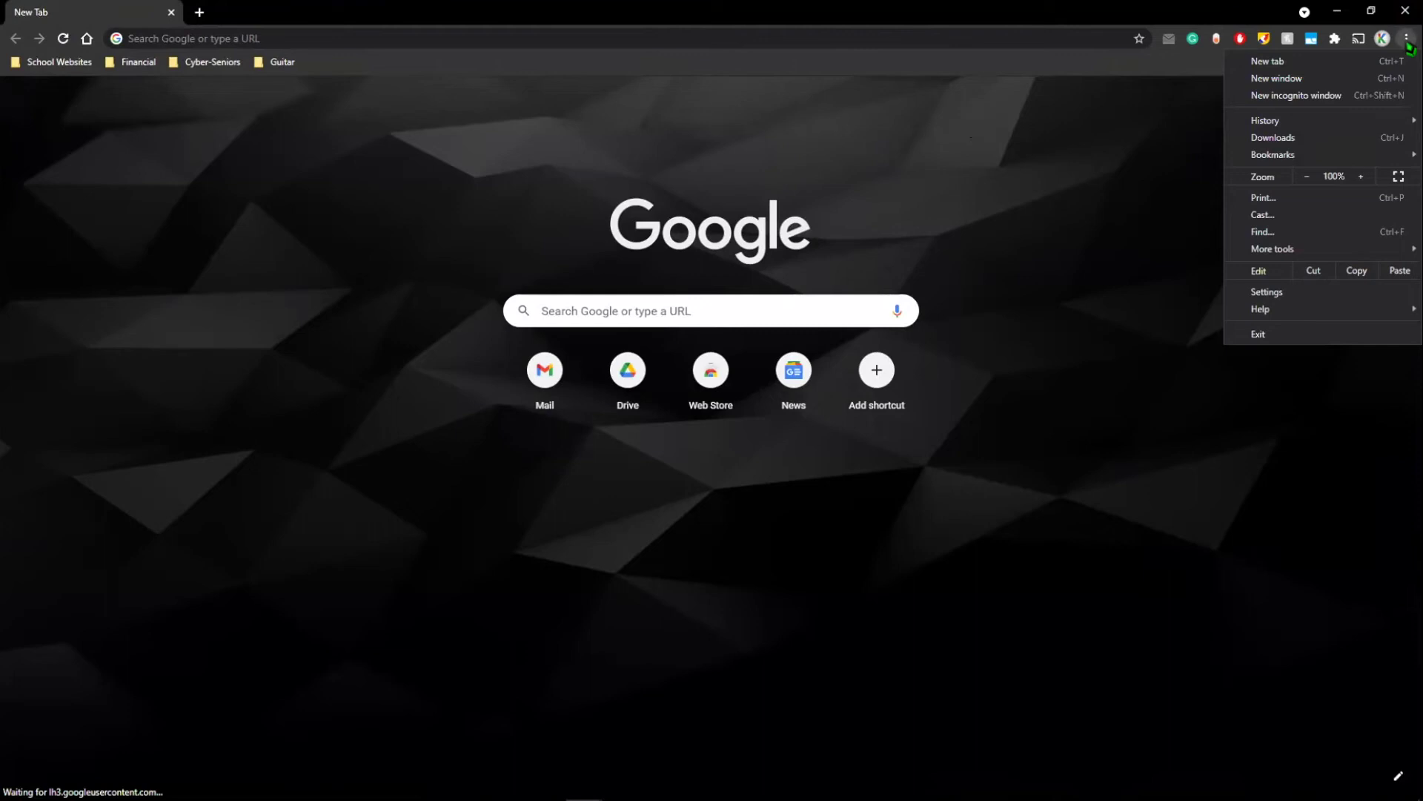
{"action": "left_click", "coordinate": [1346, 100]}
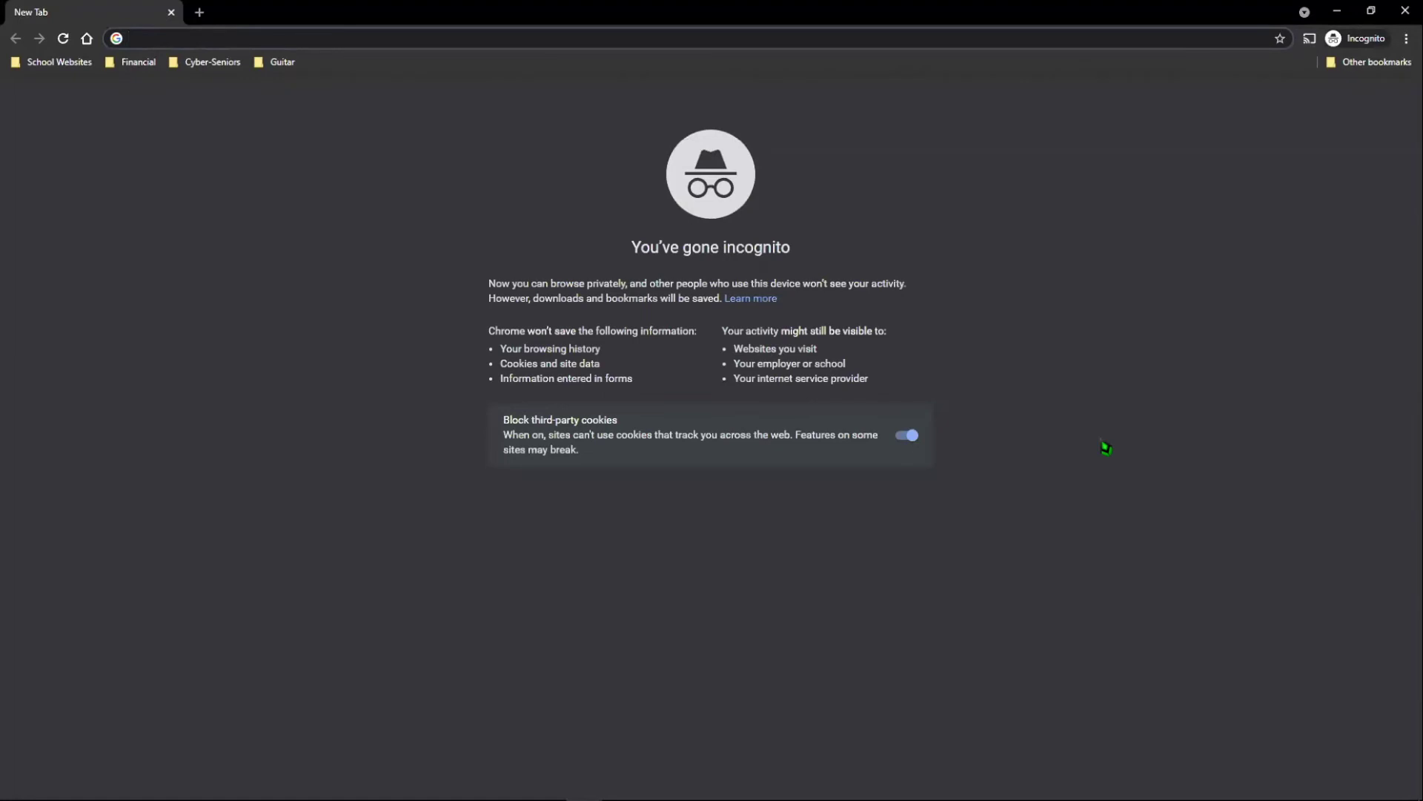
Search Google for 'barack obama' in the Incognito window and scroll the results.
{"action": "left_click", "coordinate": [1106, 448]}
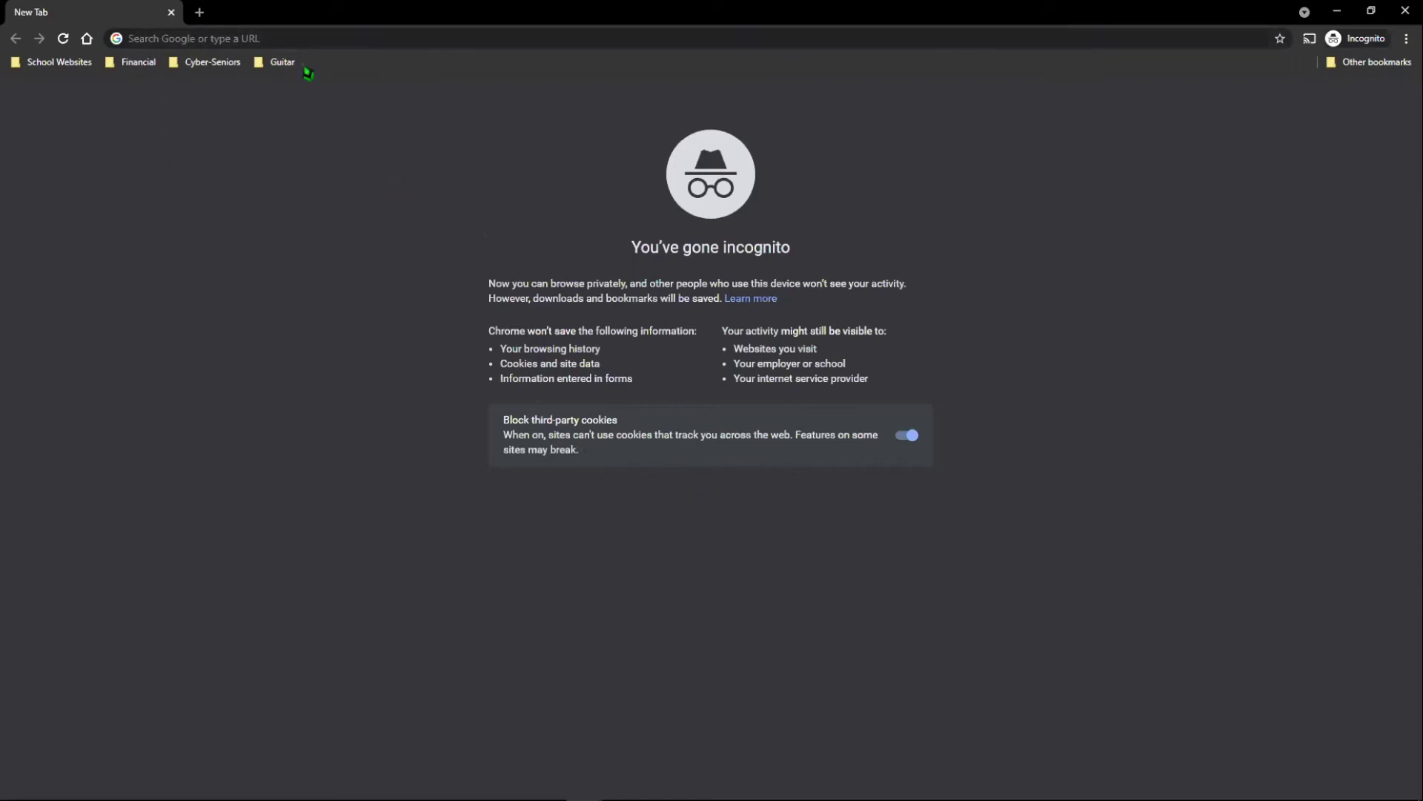
{"action": "left_click", "coordinate": [310, 40]}
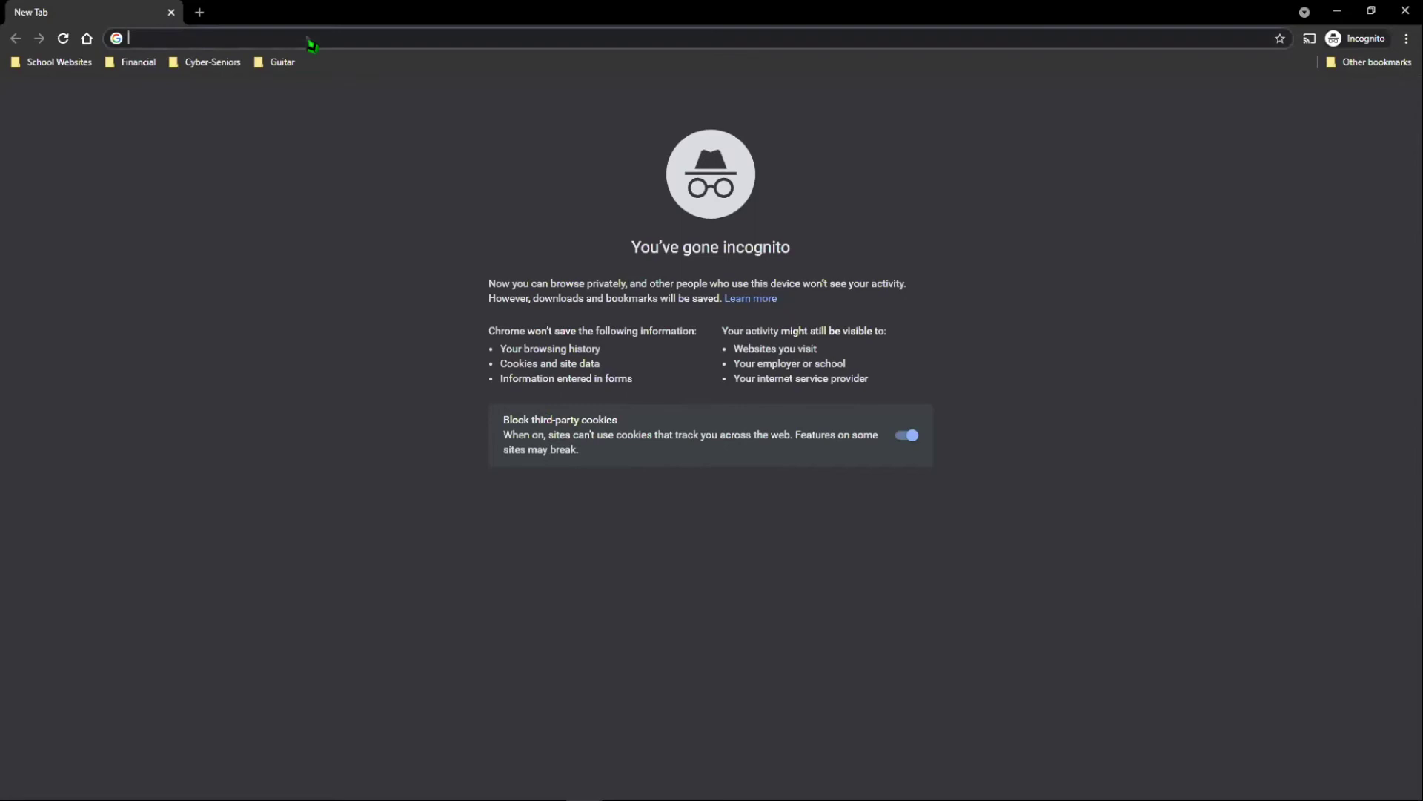
{"action": "type", "text": "barac"}
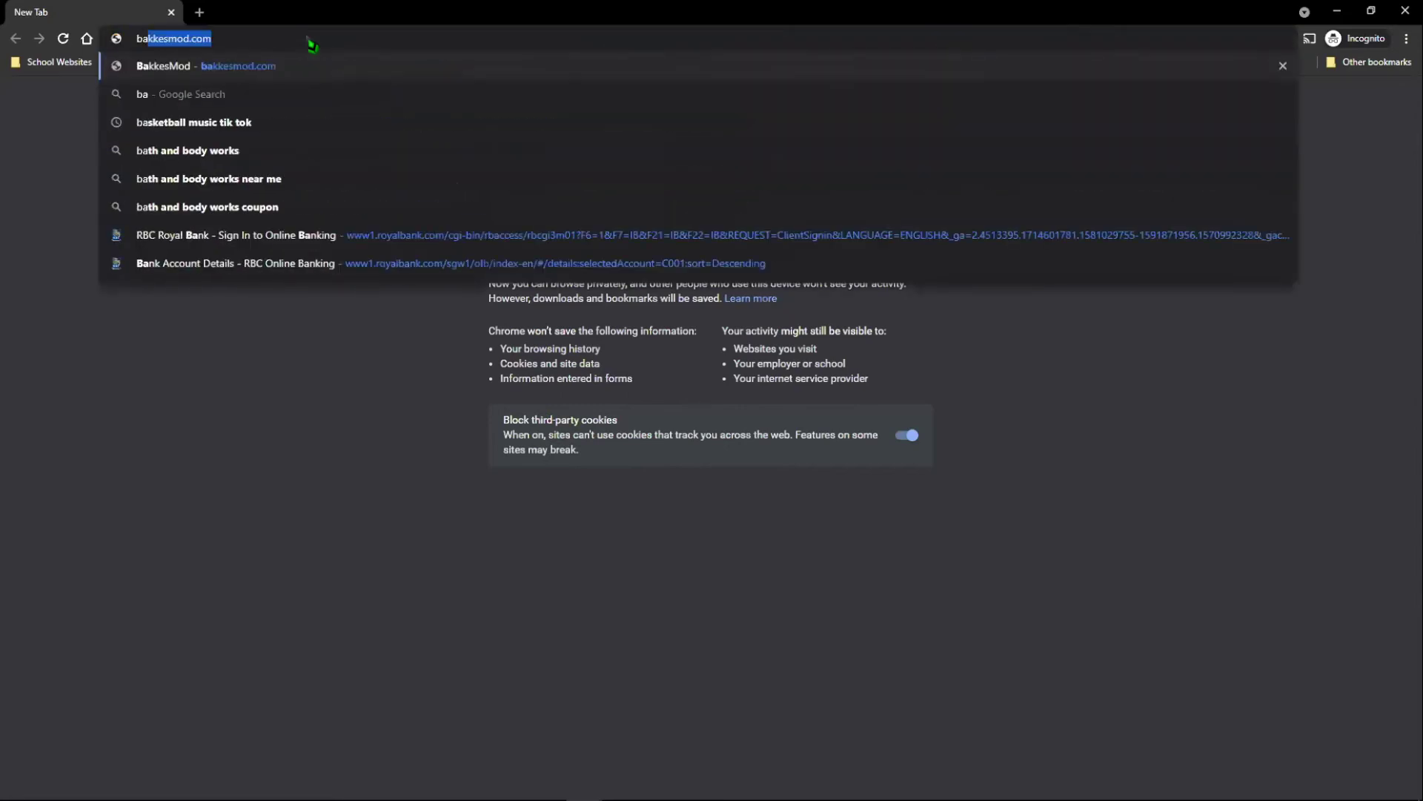
{"action": "type", "text": "k oba"}
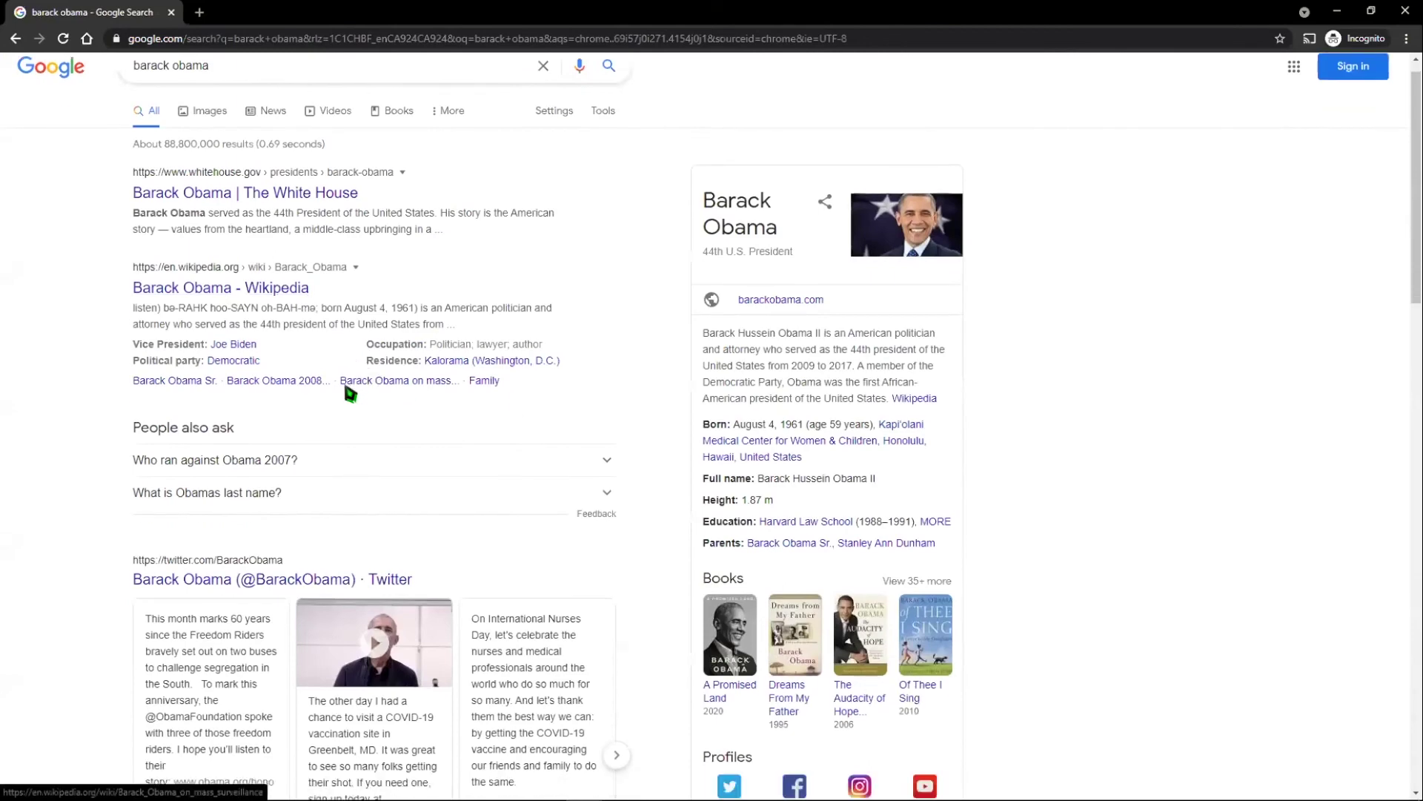
{"action": "scroll", "coordinate": [191, 376], "scroll_direction": "down", "scroll_amount": 8}
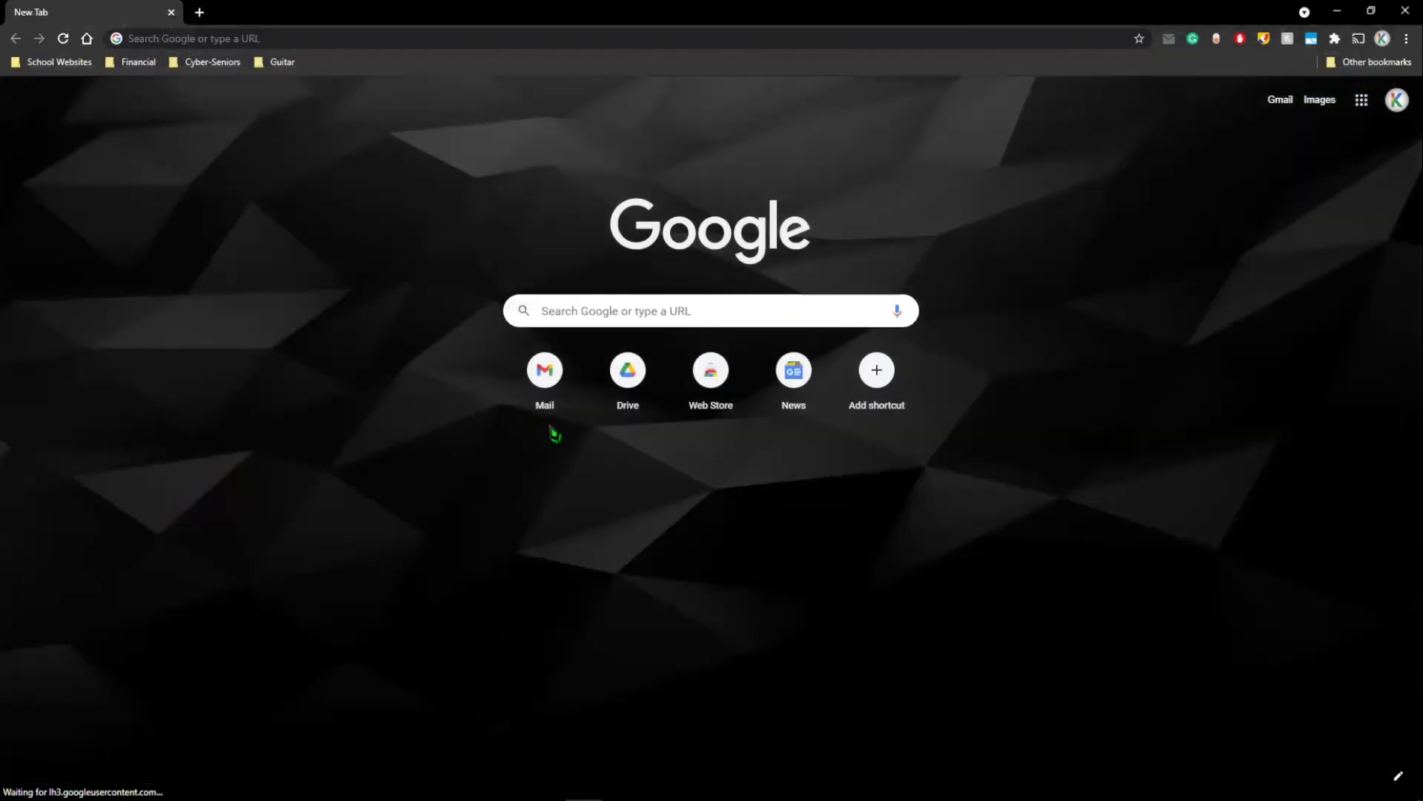
Open the History page with Ctrl+H in the regular window, then replace it with a new tab.
{"action": "left_click", "coordinate": [295, 42]}
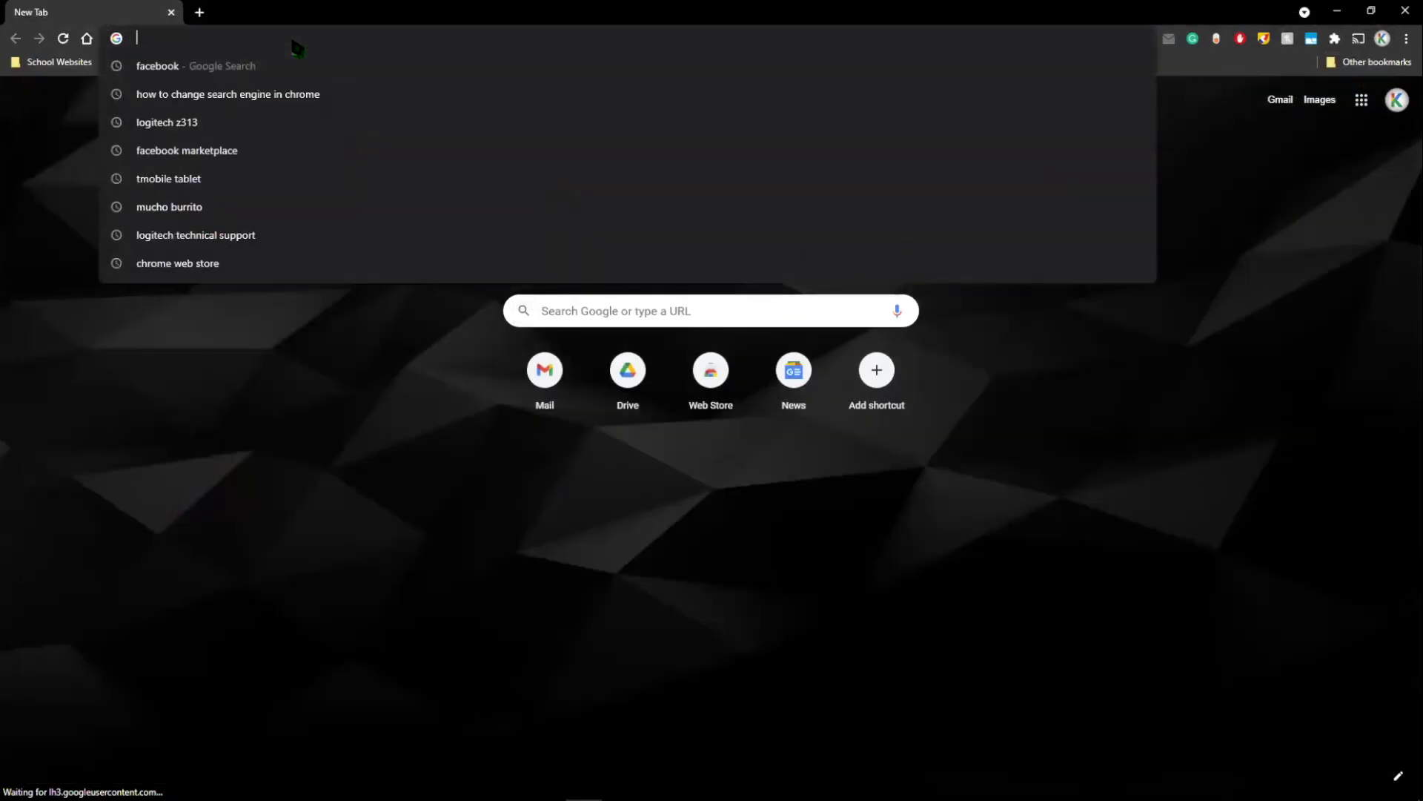
{"action": "key", "text": "ctrl+h"}
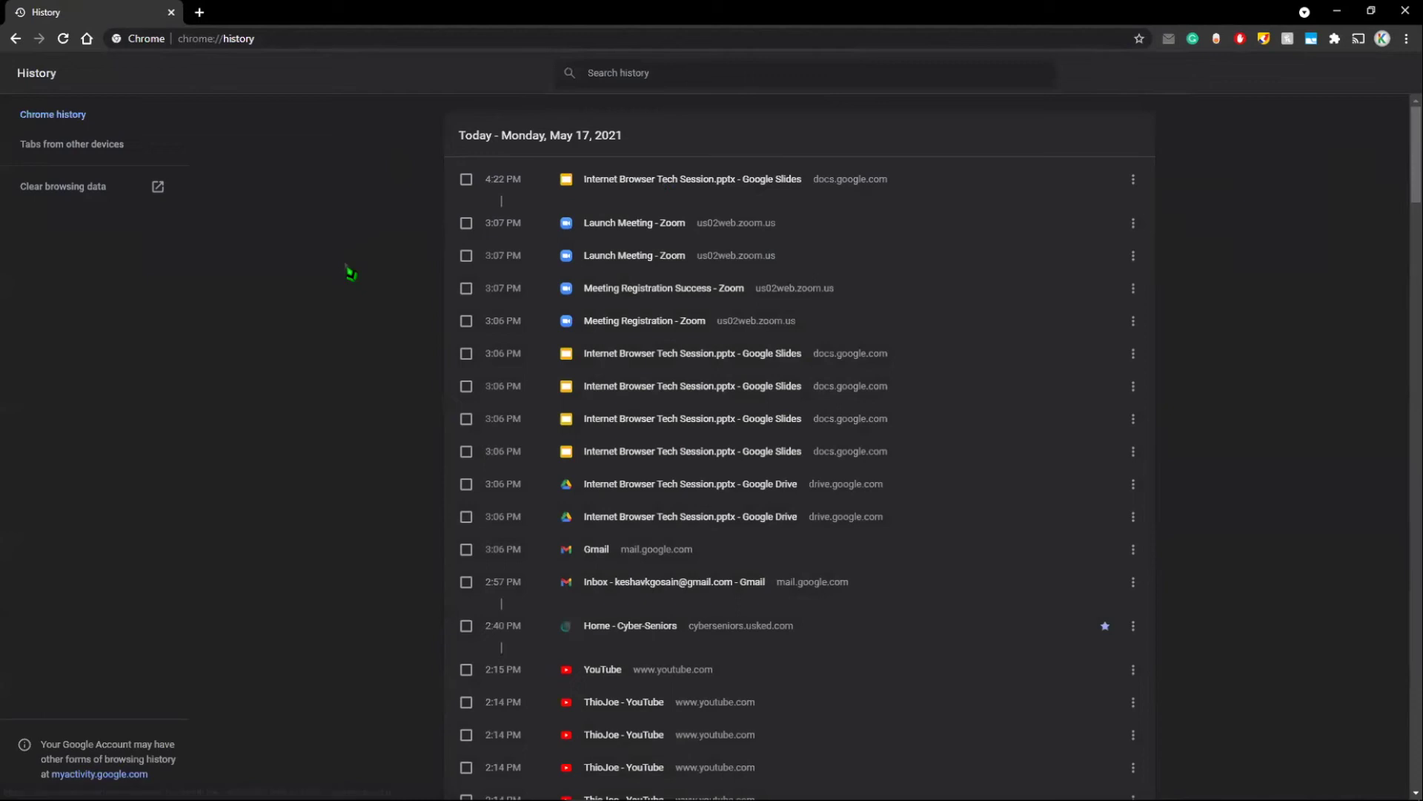
{"action": "left_click", "coordinate": [199, 11]}
{"action": "left_click", "coordinate": [171, 11]}
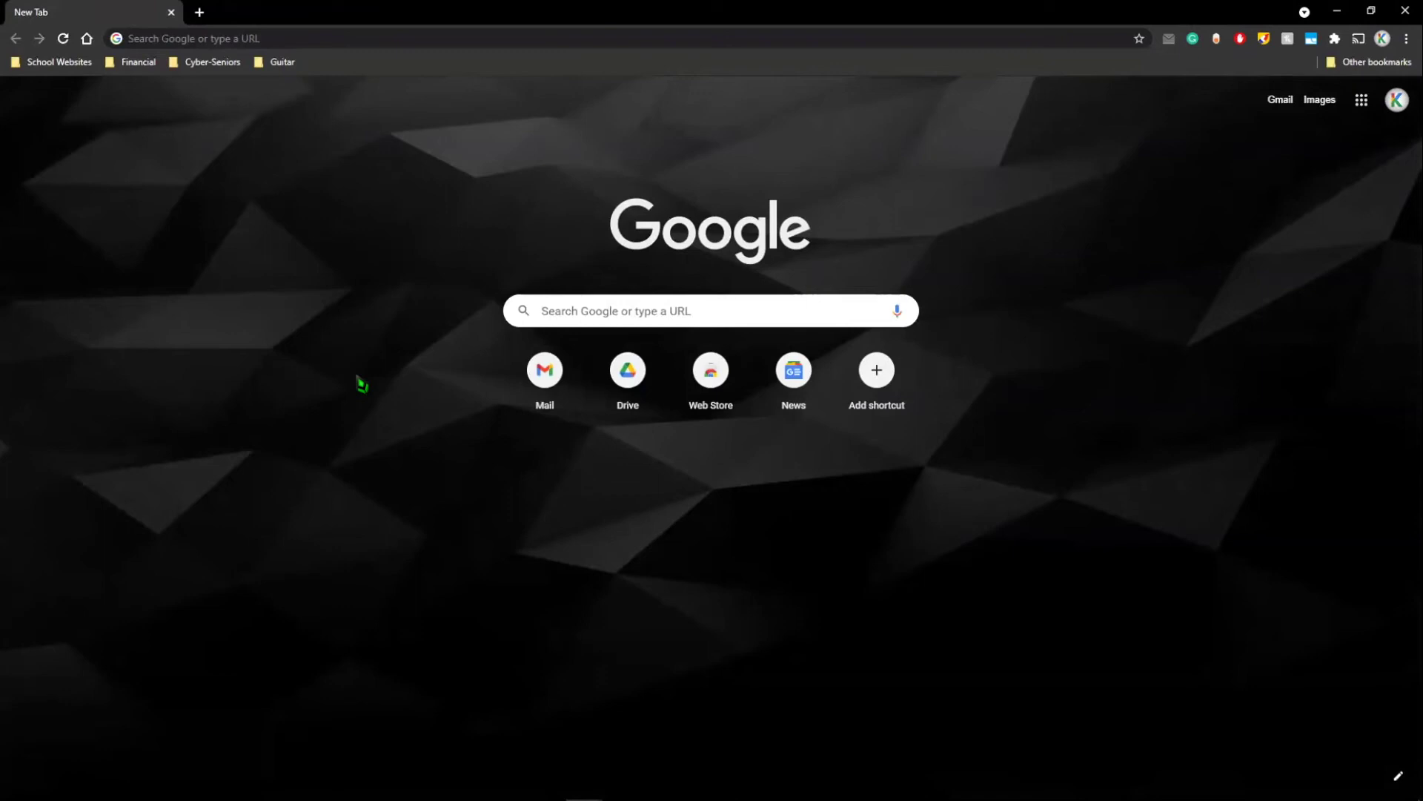
Under Sync and Google services, switch Manage what you sync to Customize sync.
{"action": "left_click", "coordinate": [1406, 39]}
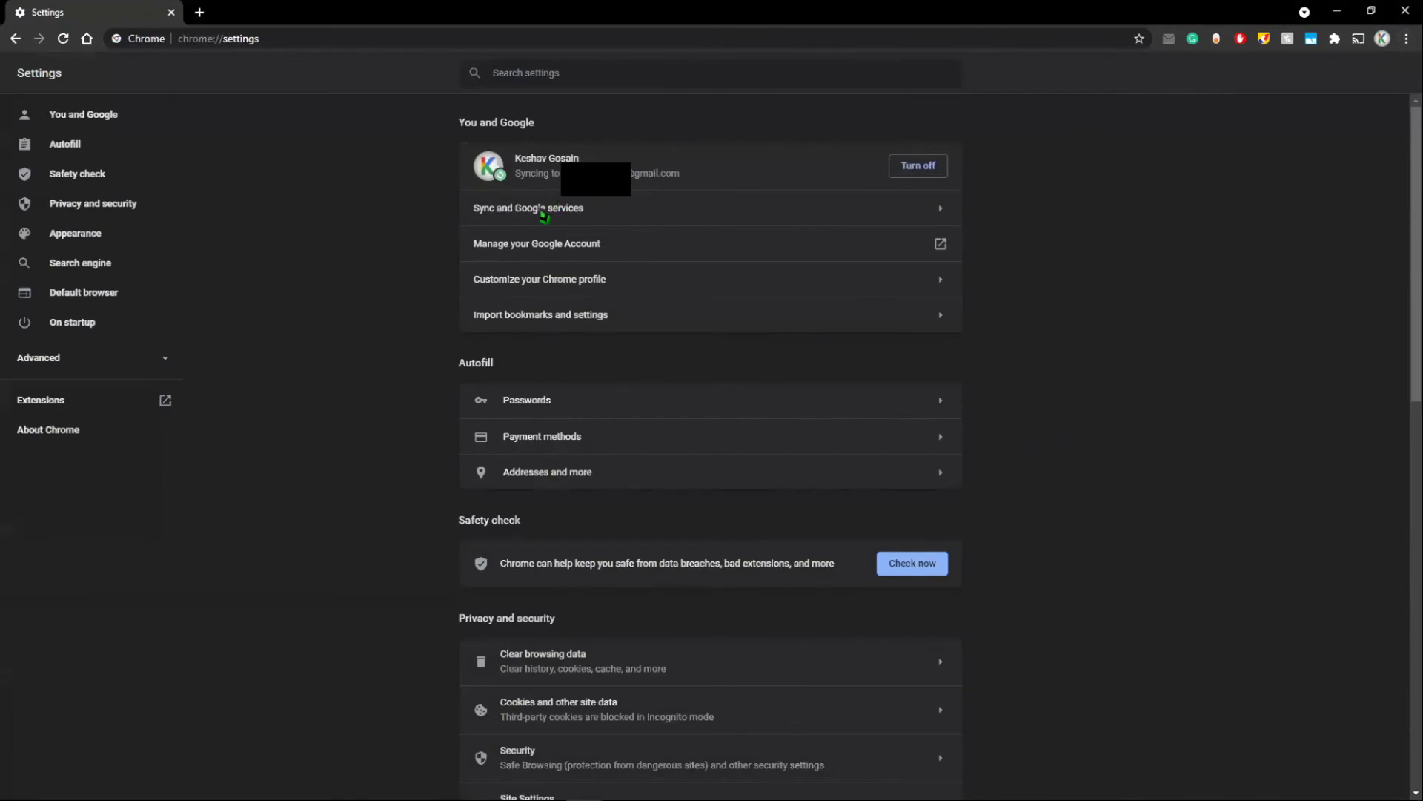
{"action": "left_click", "coordinate": [543, 213]}
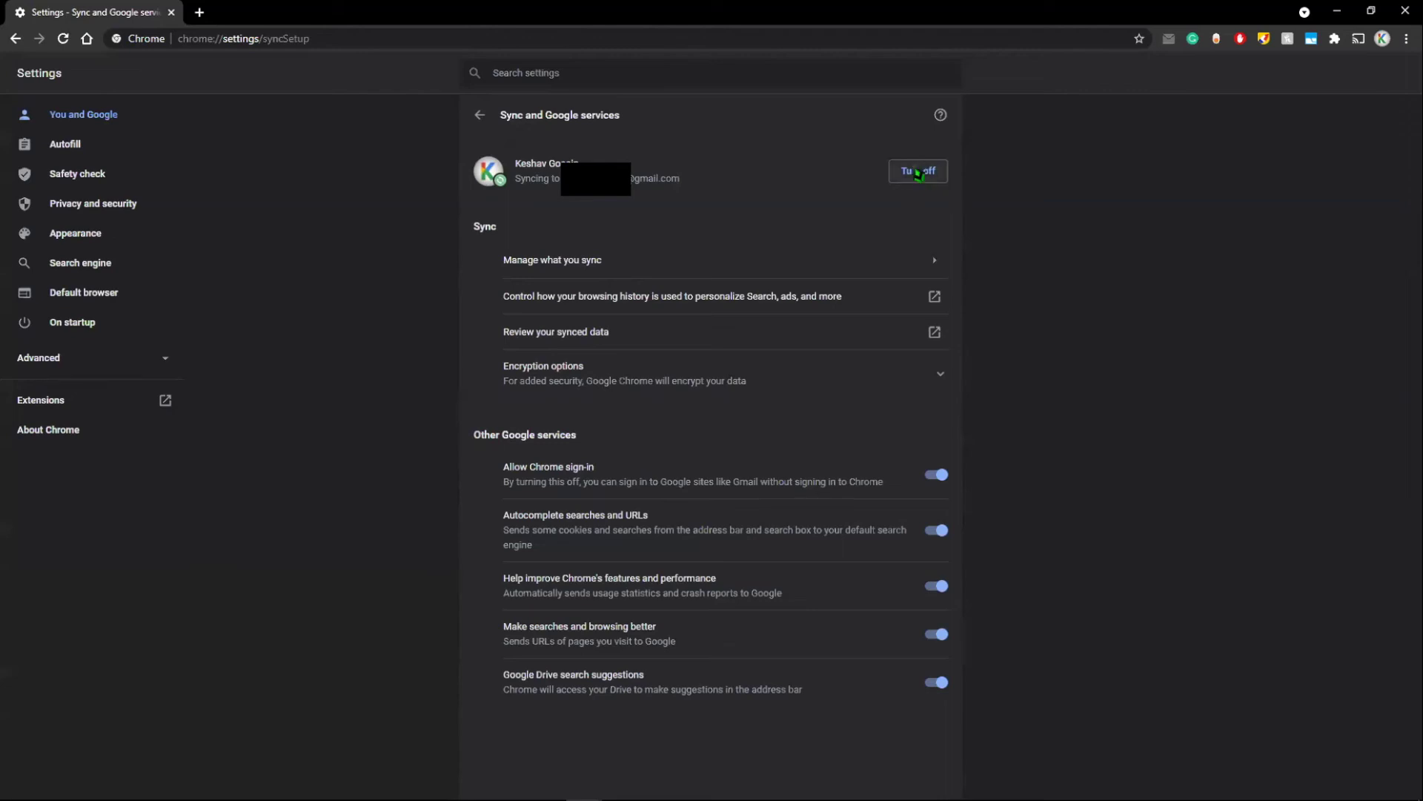
{"action": "left_click", "coordinate": [934, 261]}
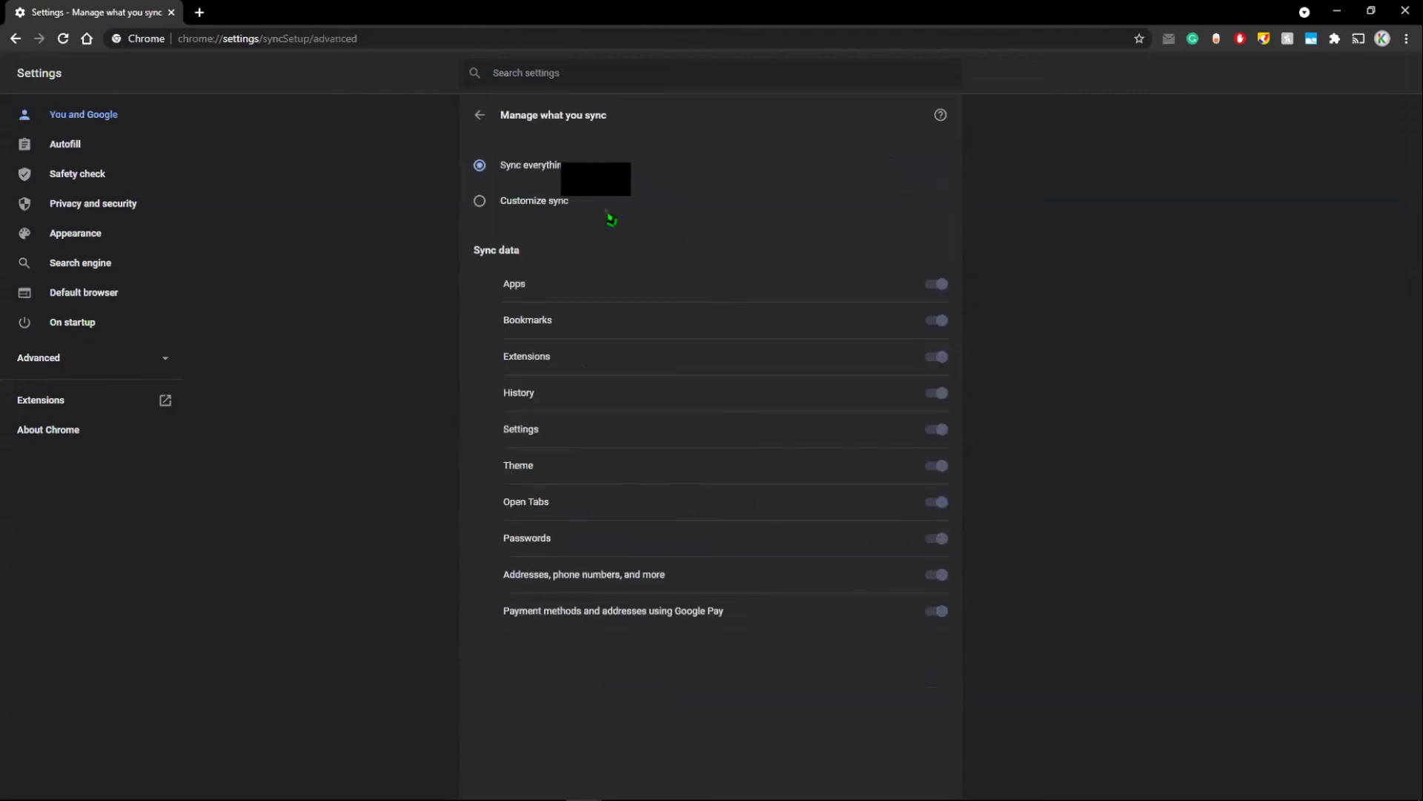
{"action": "left_click", "coordinate": [481, 201]}
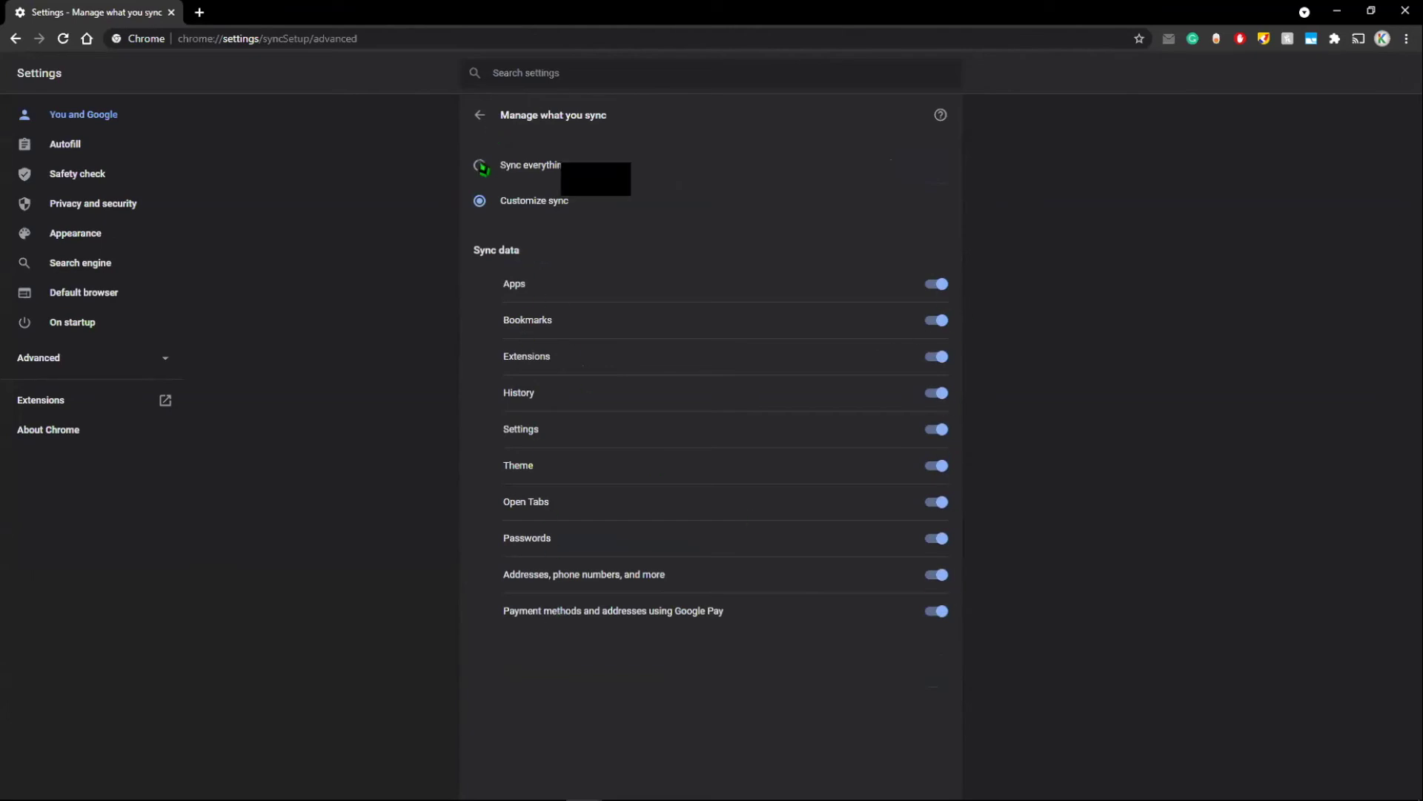
{"action": "left_click", "coordinate": [479, 115]}
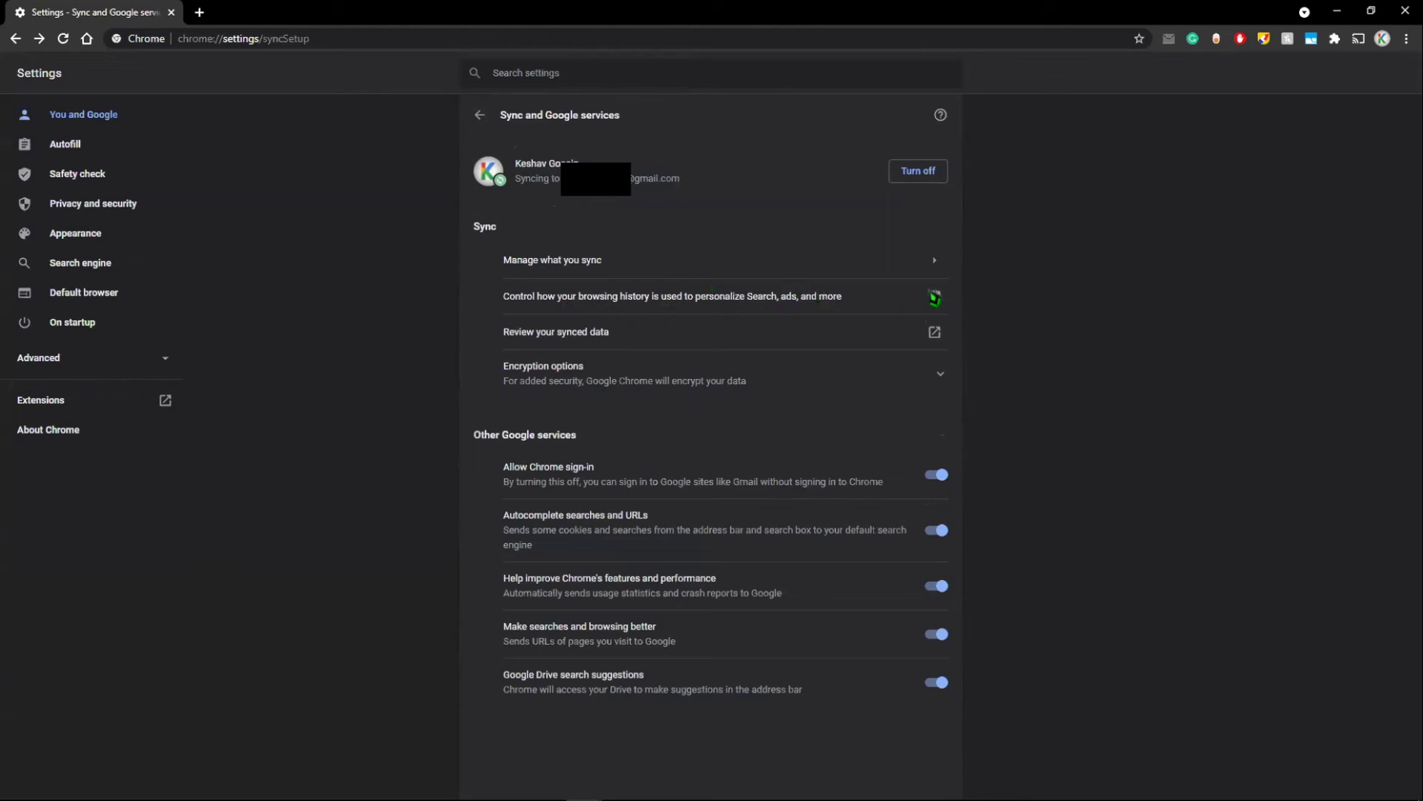
{"action": "left_click", "coordinate": [936, 297]}
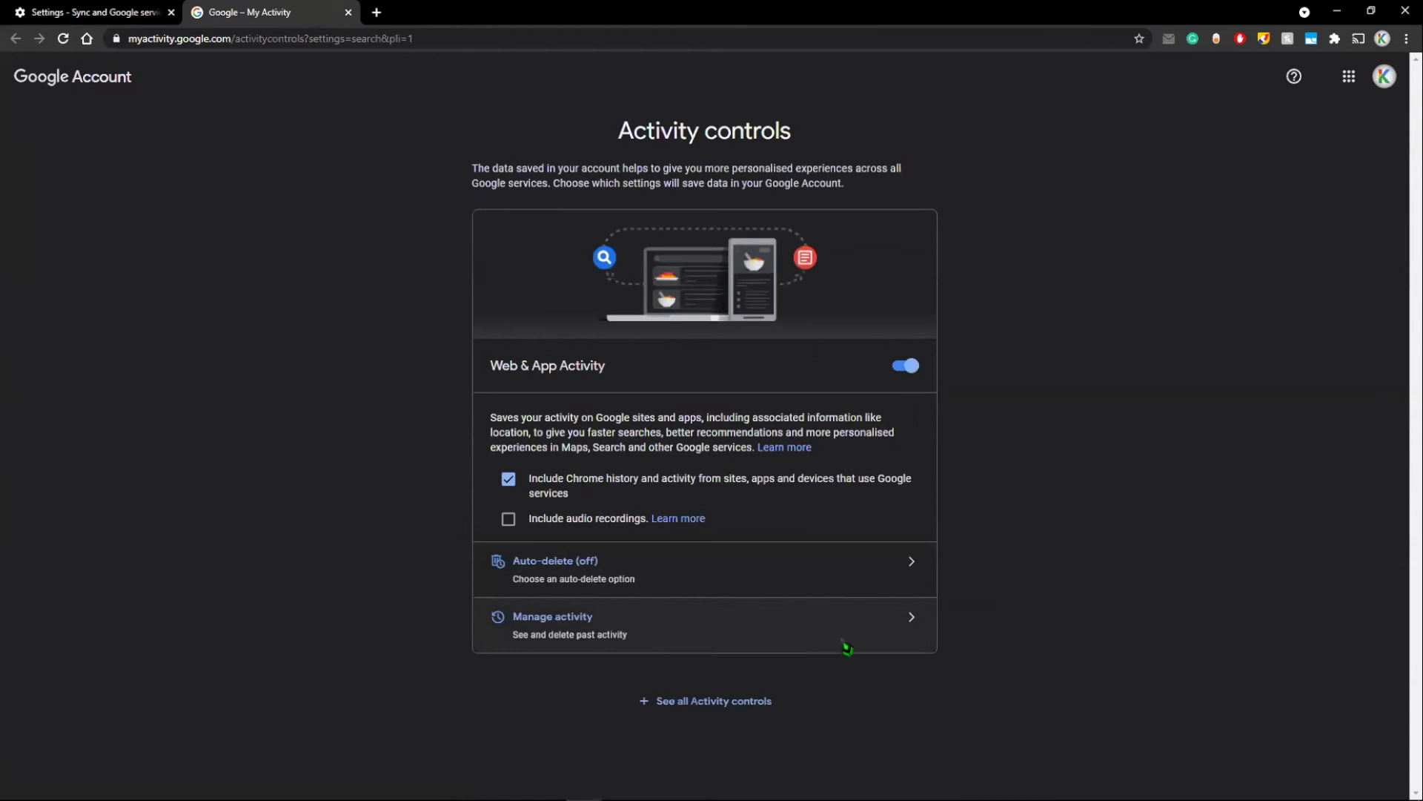
{"action": "left_click", "coordinate": [348, 13]}
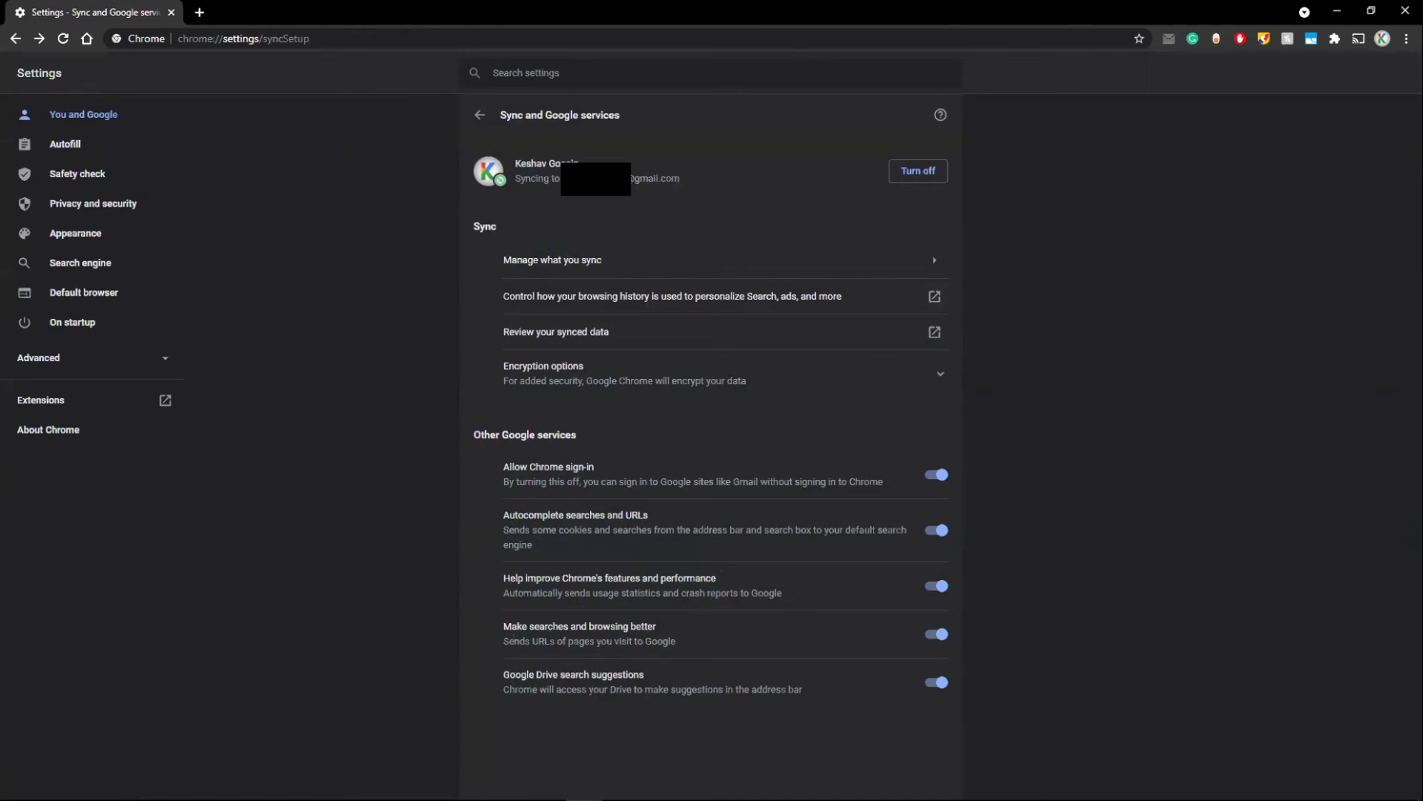
Close Chrome and launch Windows Settings by searching 'settings' in the Start menu.
{"action": "left_click", "coordinate": [1405, 10]}
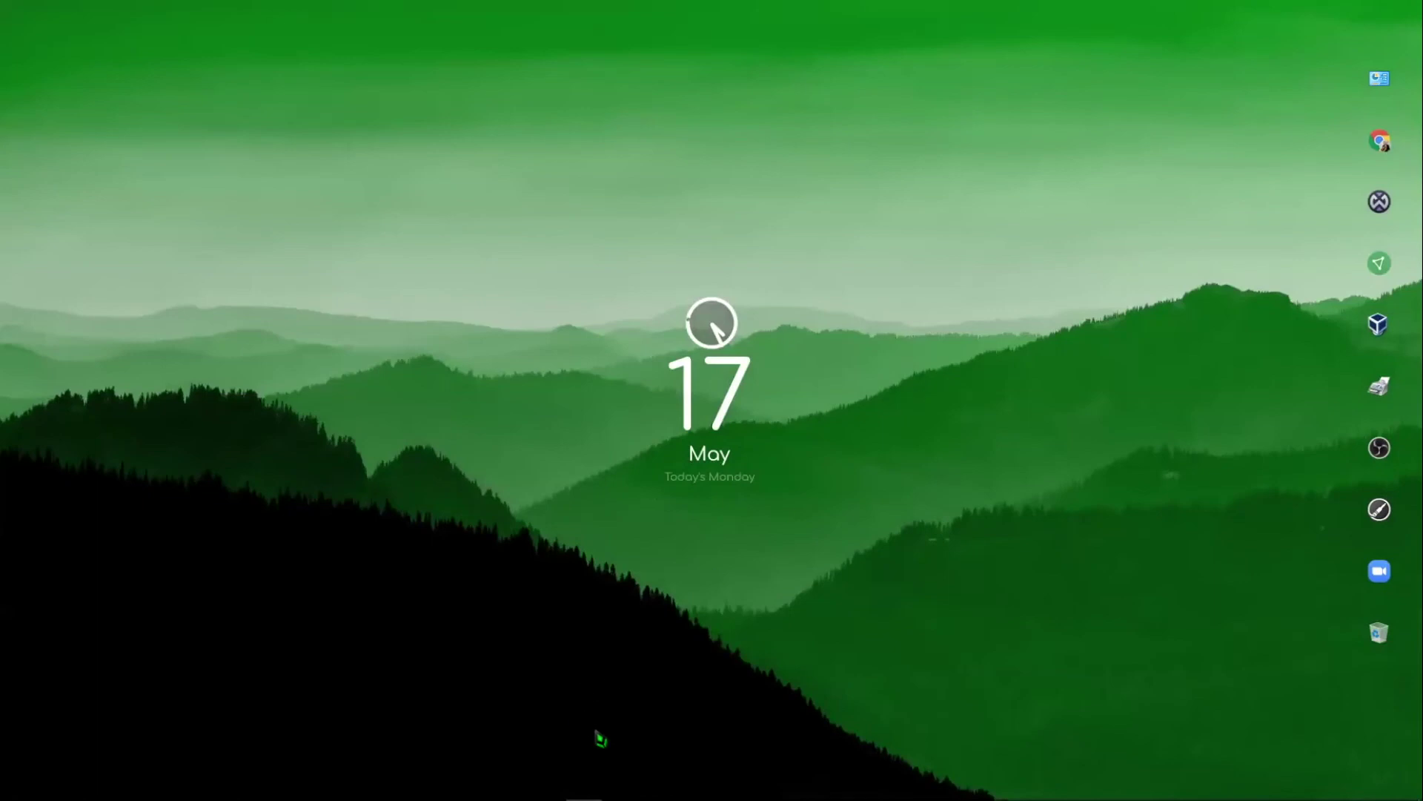
{"action": "mouse_move", "coordinate": [584, 797]}
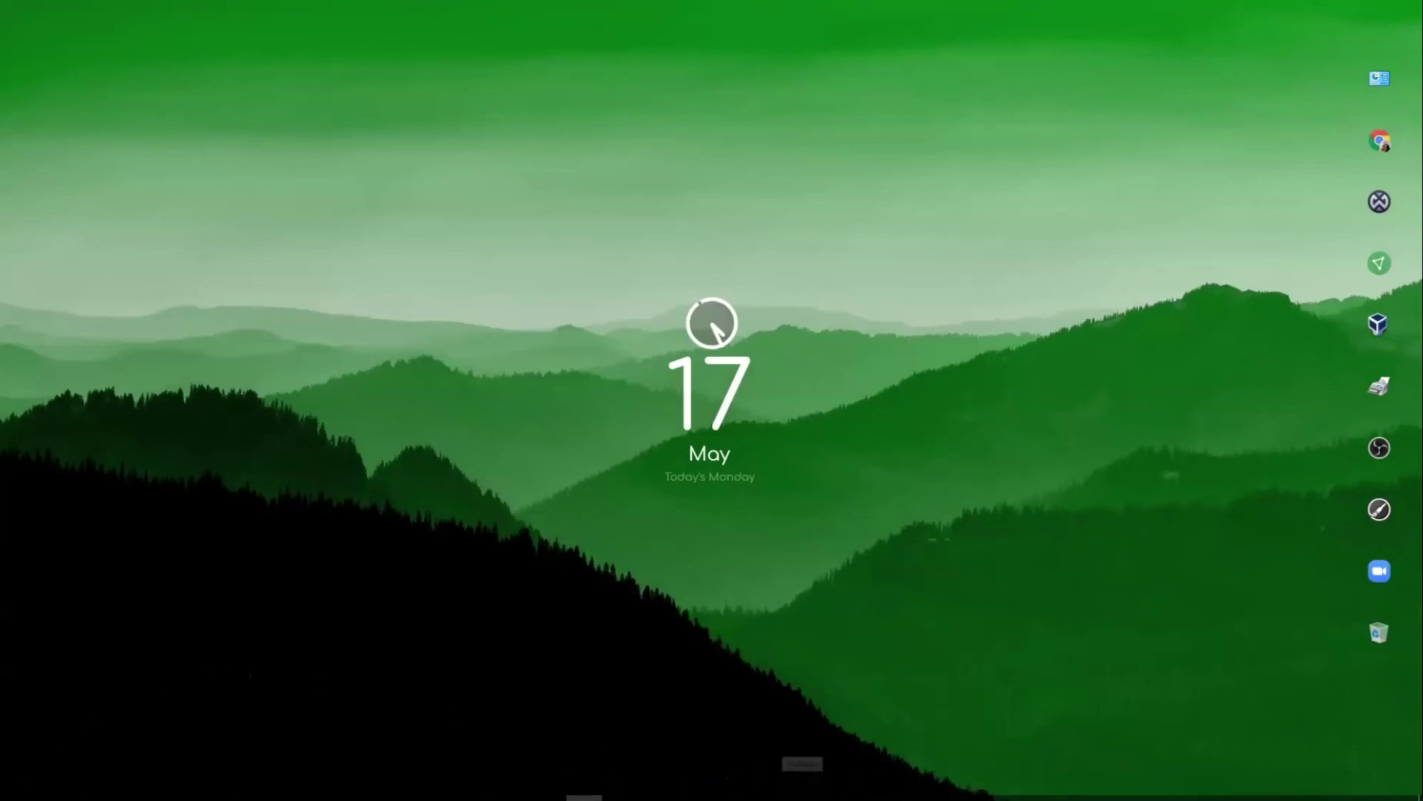
{"action": "key", "text": "super"}
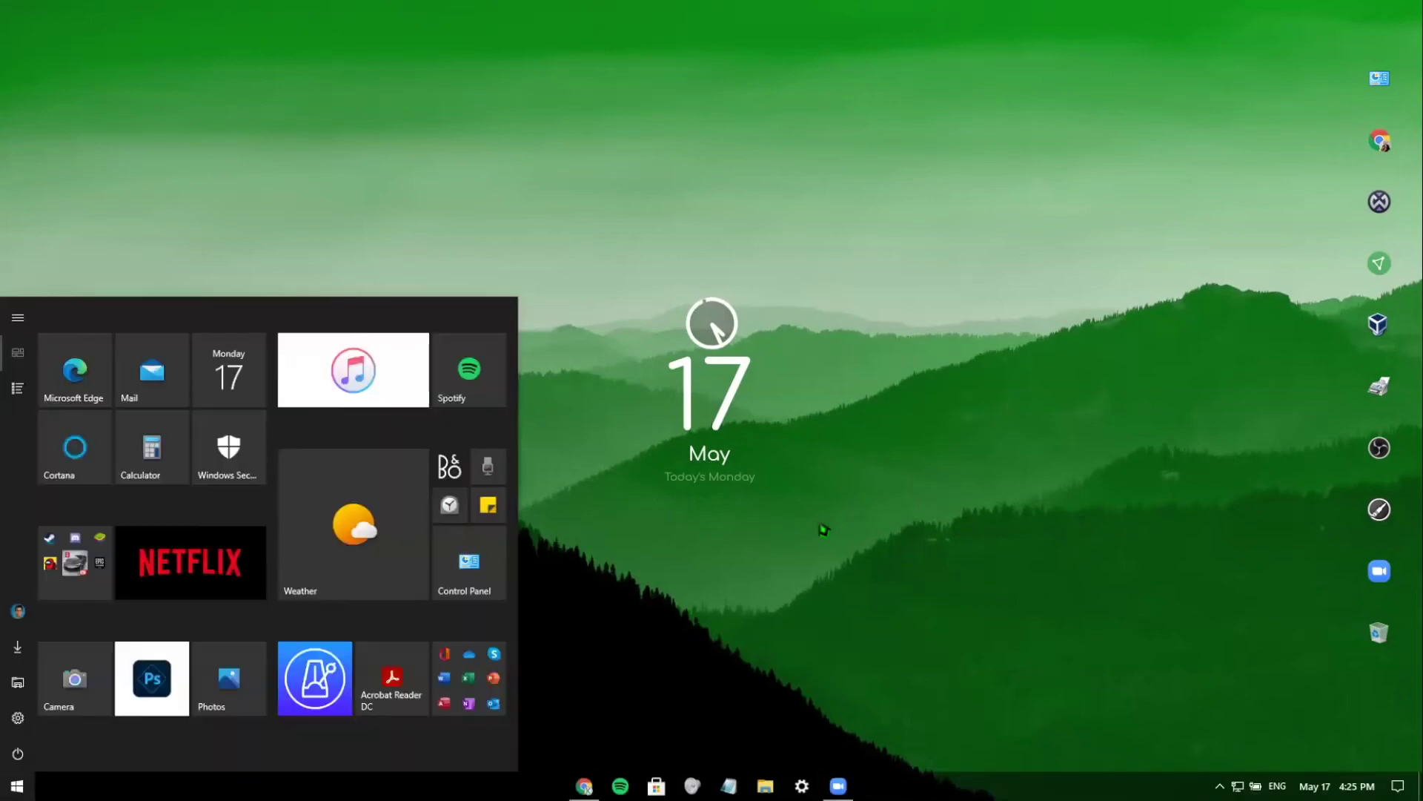
{"action": "type", "text": "settings"}
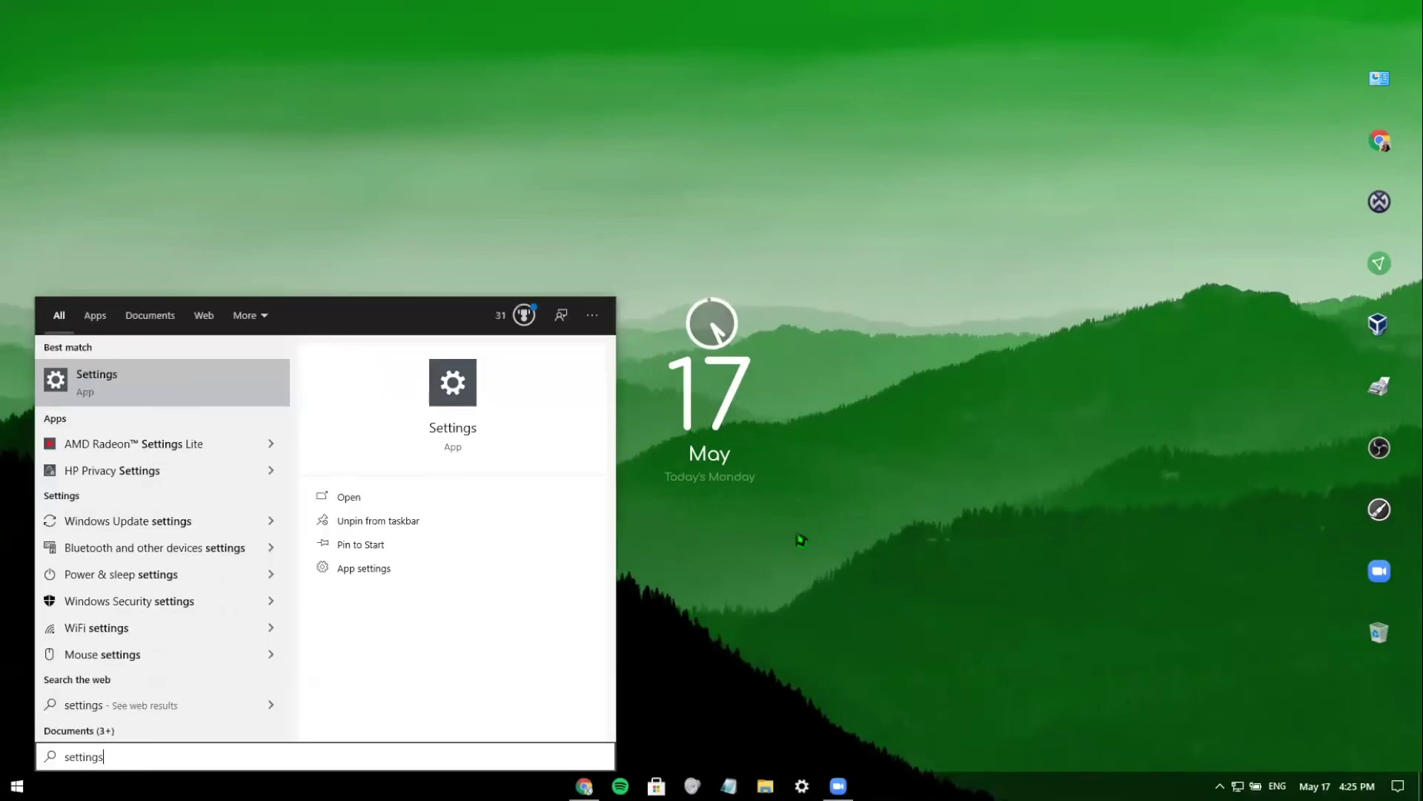
{"action": "left_click", "coordinate": [65, 387]}
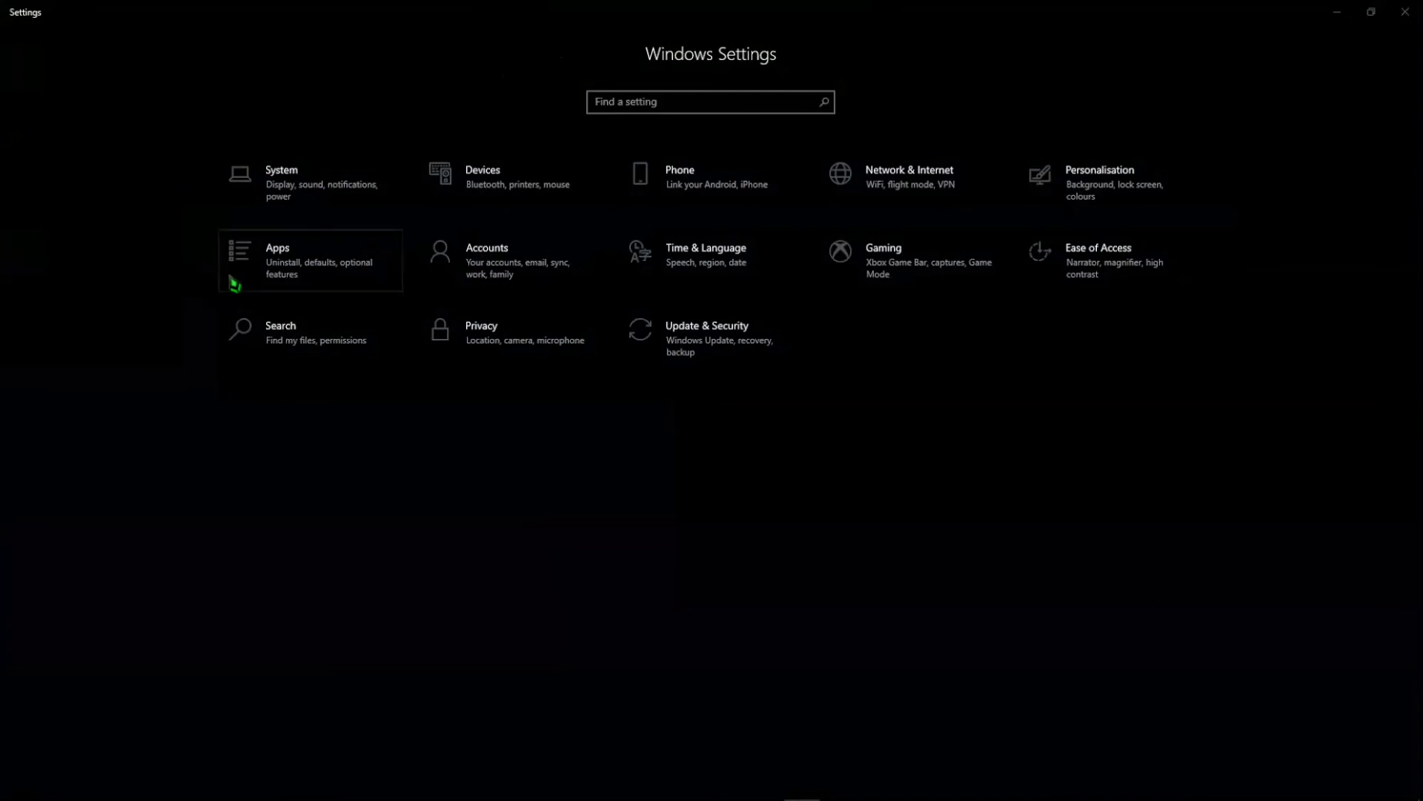
Set Microsoft Edge as the Web browser under Apps > Default apps, then close Settings.
{"action": "left_click", "coordinate": [270, 279]}
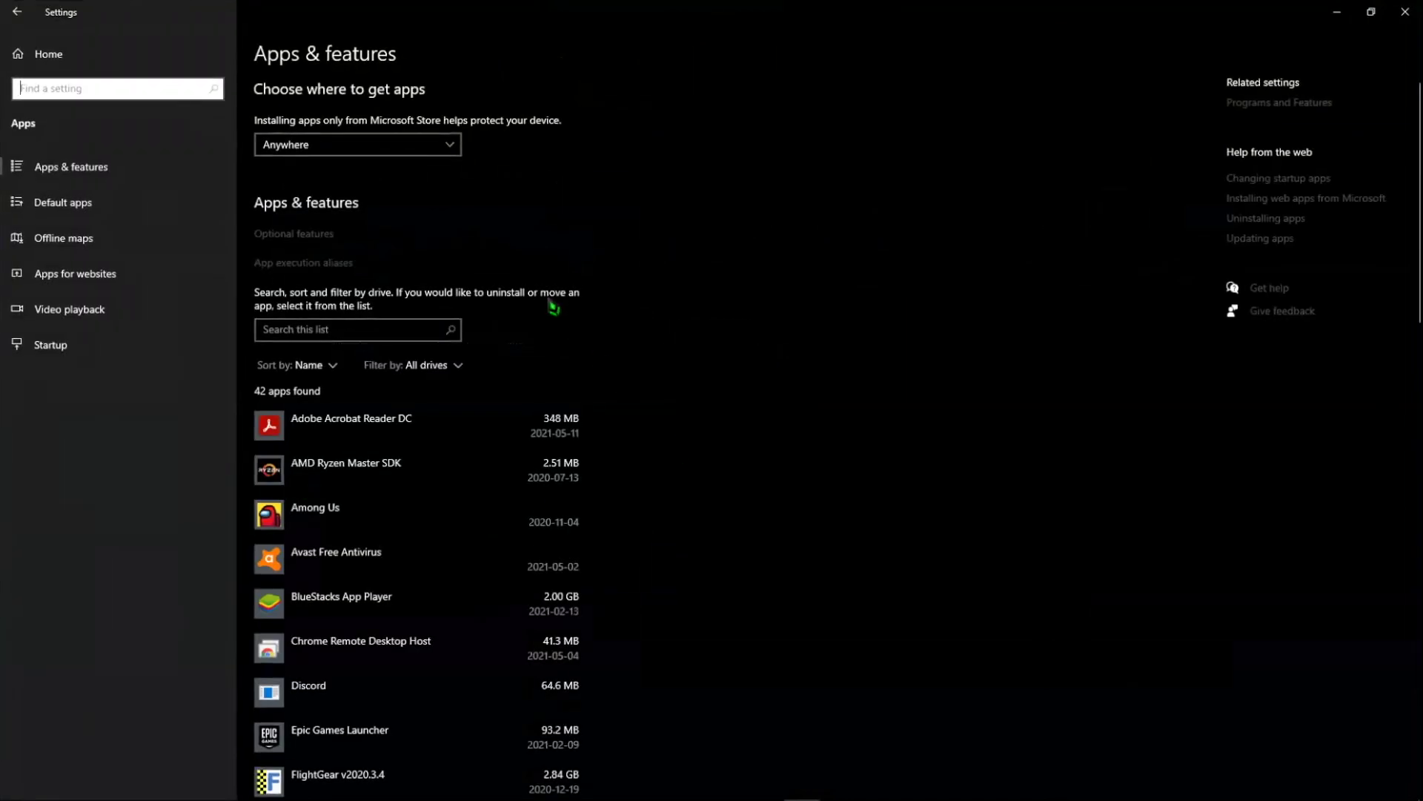
{"action": "left_click", "coordinate": [57, 209]}
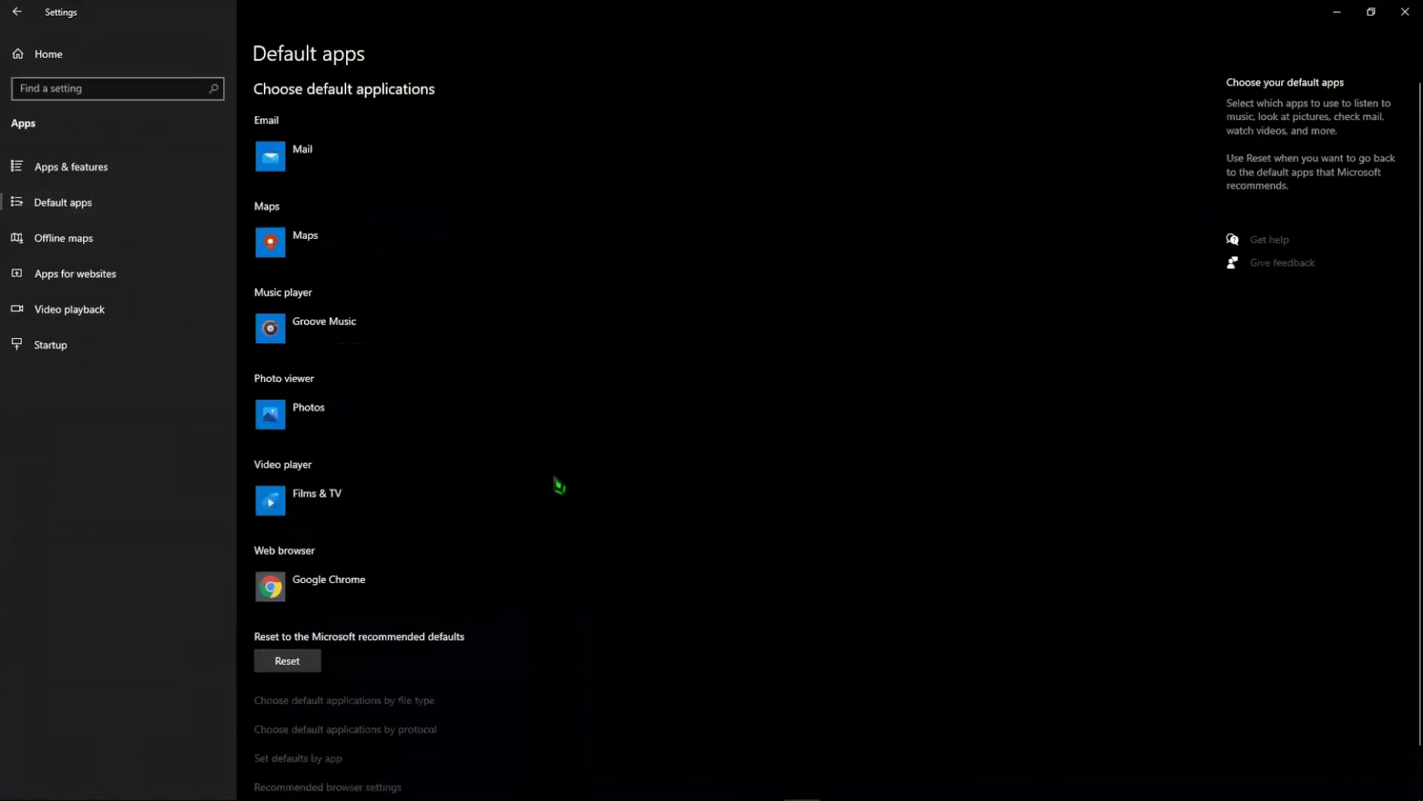
{"action": "scroll", "coordinate": [719, 584], "scroll_direction": "down", "scroll_amount": 1}
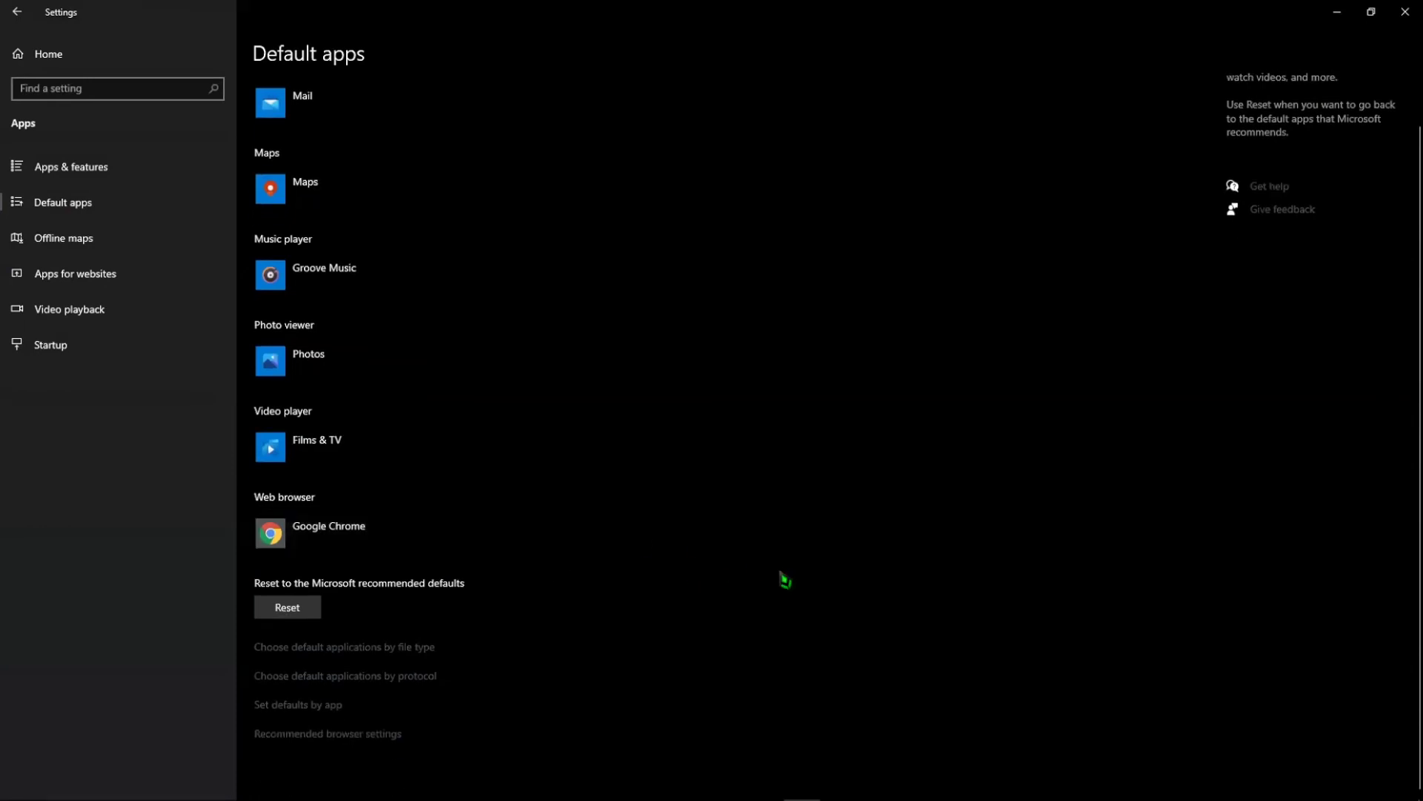
{"action": "scroll", "coordinate": [826, 487], "scroll_direction": "up", "scroll_amount": 1}
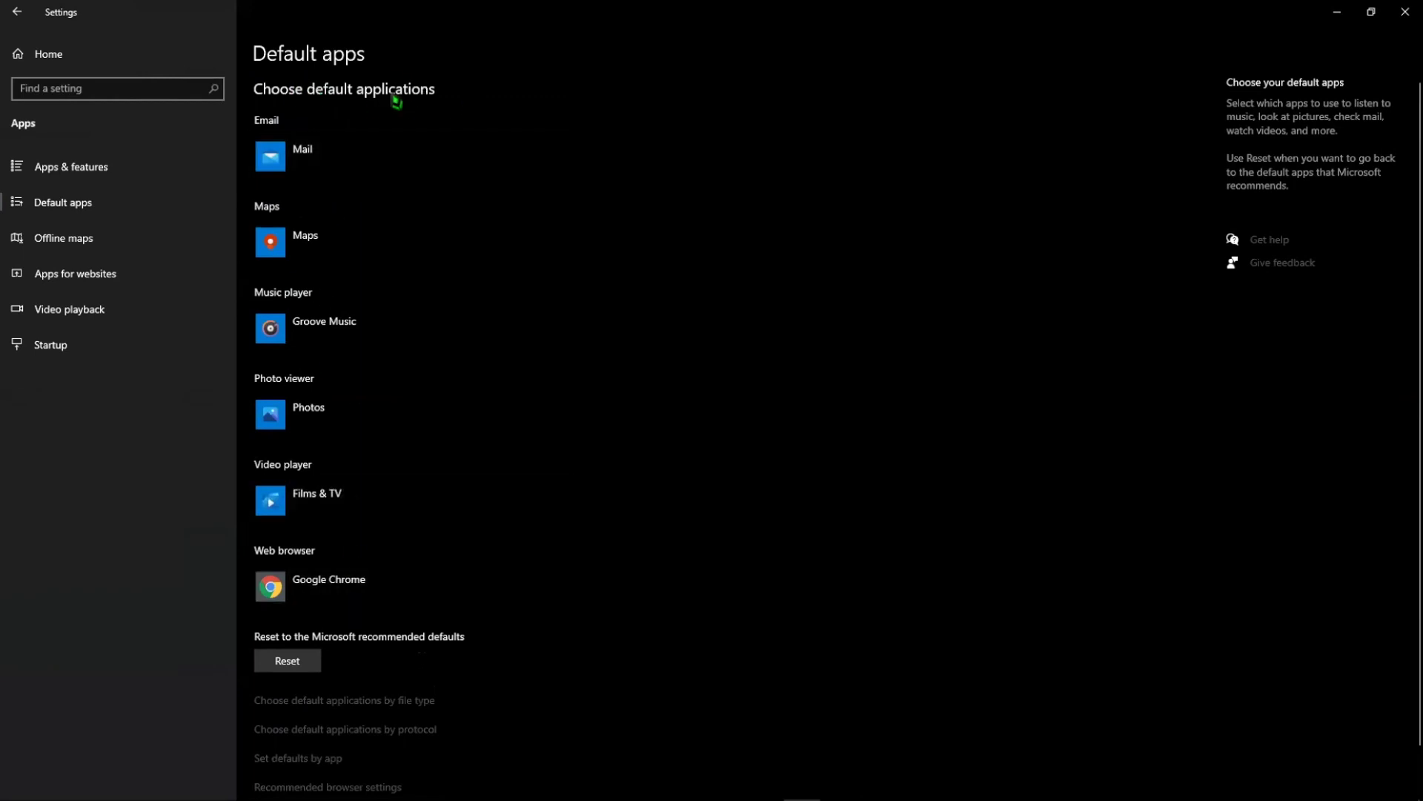
{"action": "left_click", "coordinate": [316, 602]}
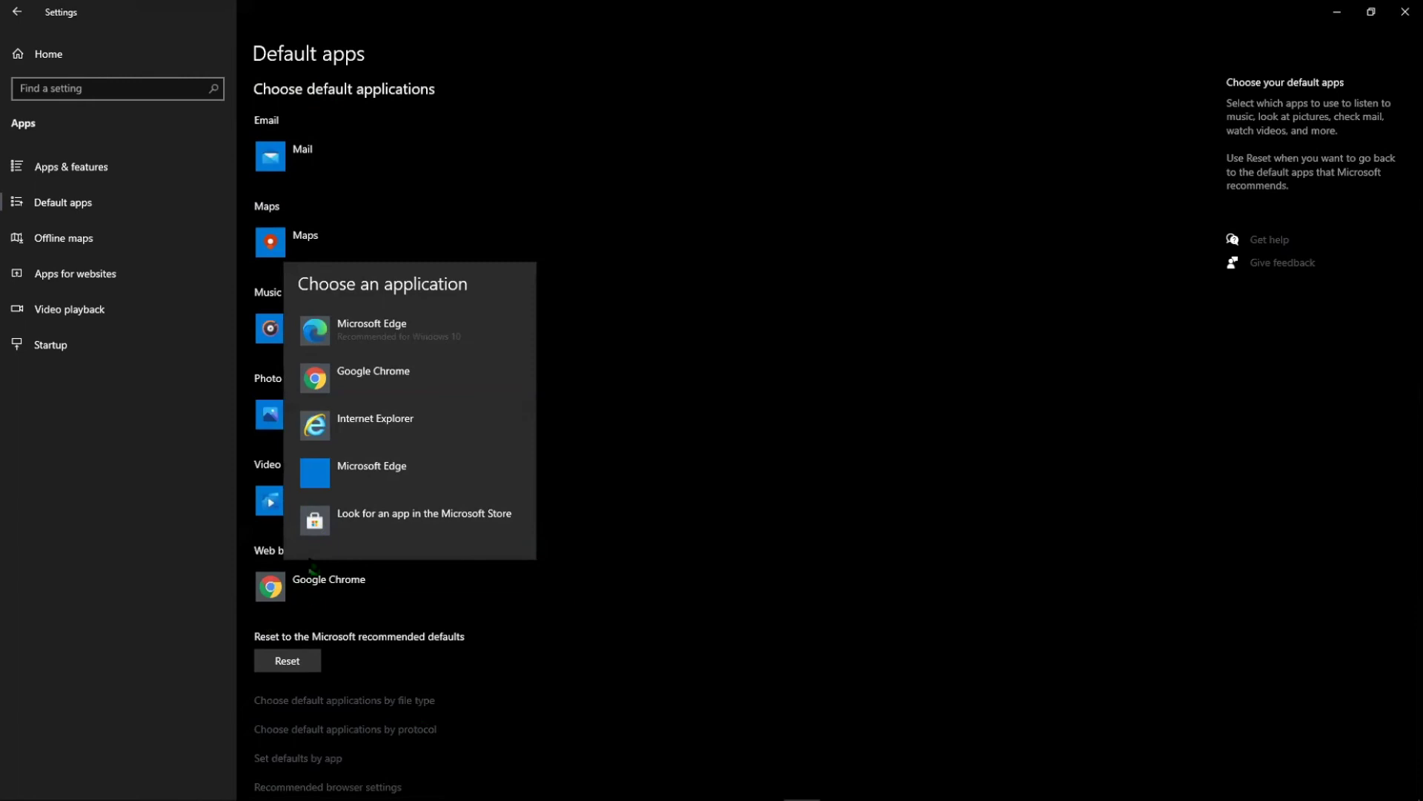
{"action": "left_click", "coordinate": [348, 337]}
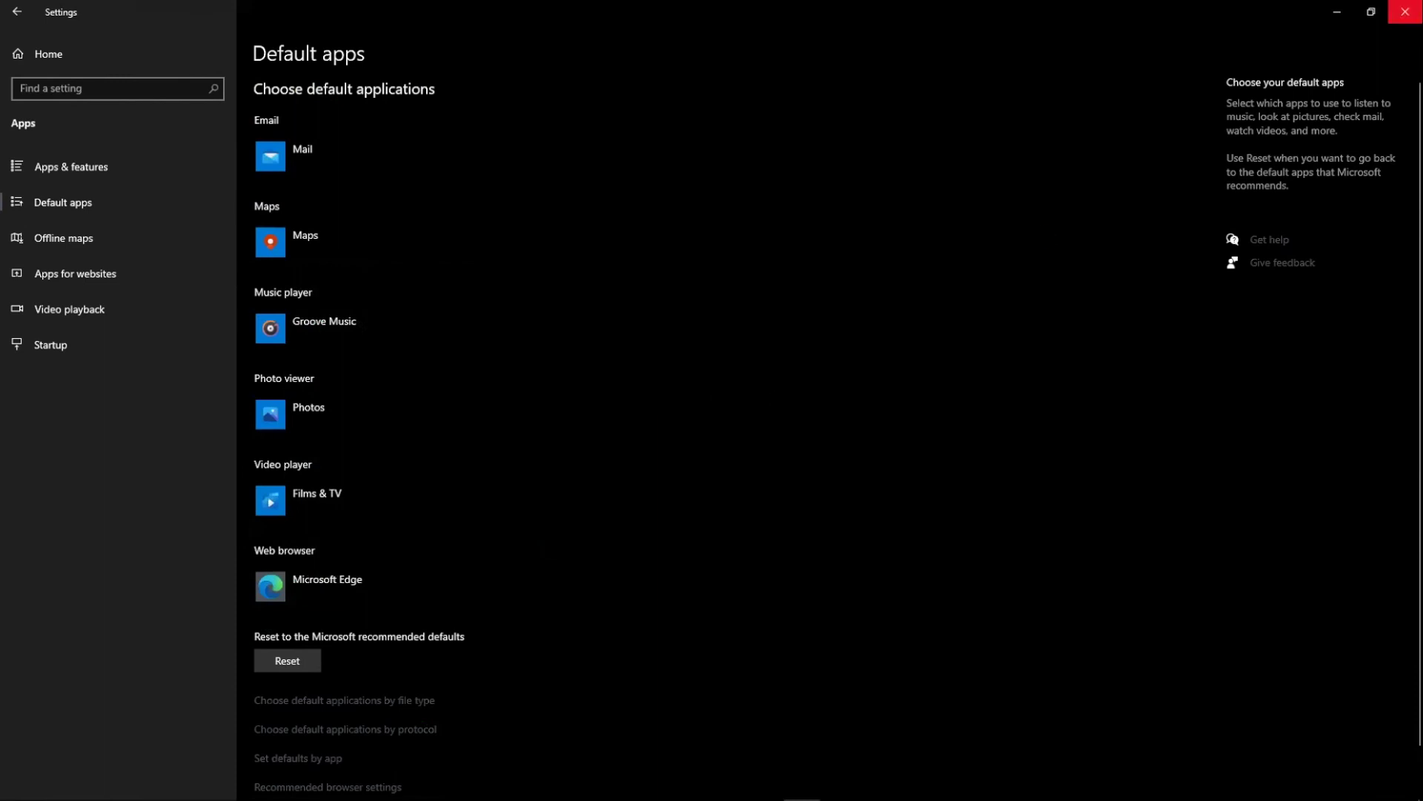
{"action": "left_click", "coordinate": [1403, 12]}
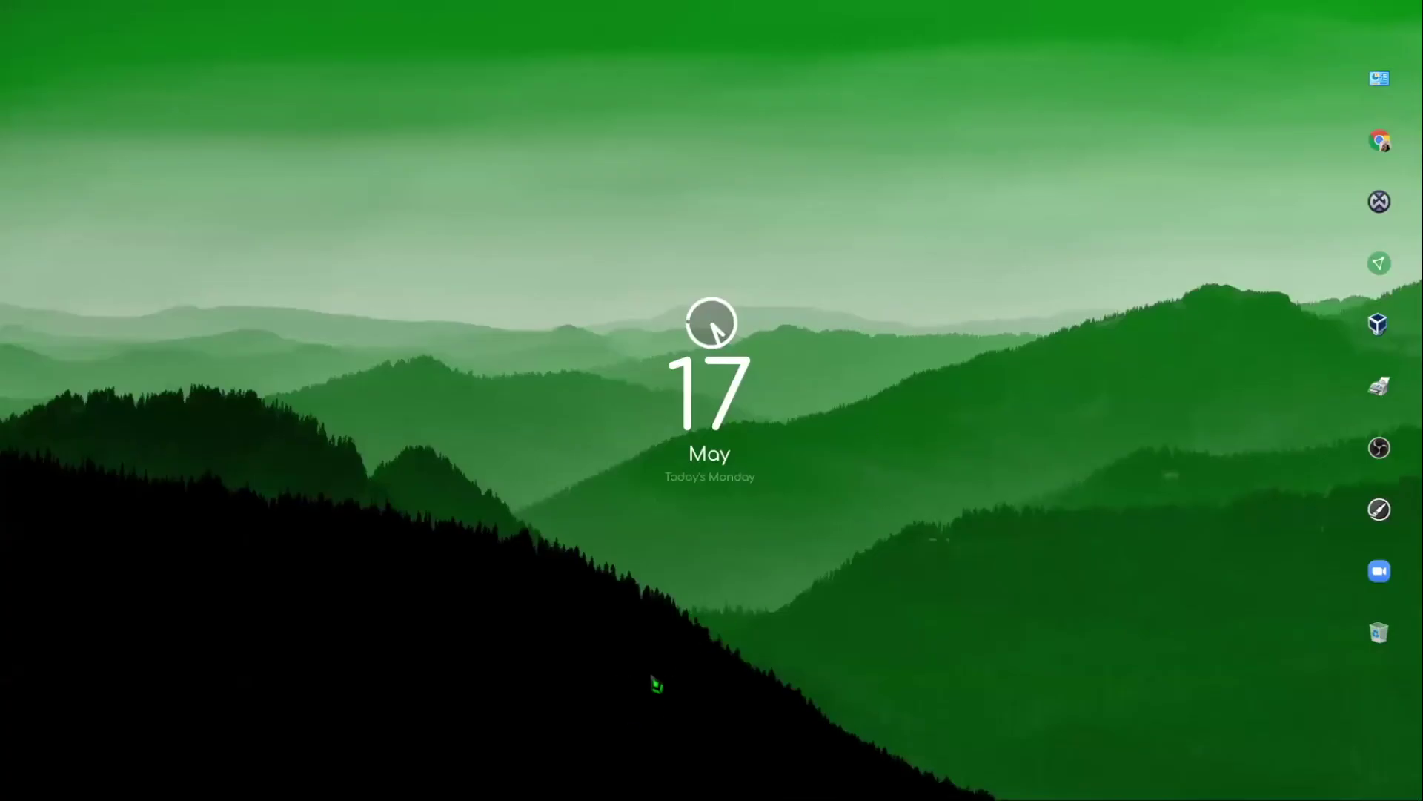
Open Documents > Professional in File Explorer and select the French-language CV PDF.
{"action": "mouse_move", "coordinate": [657, 789]}
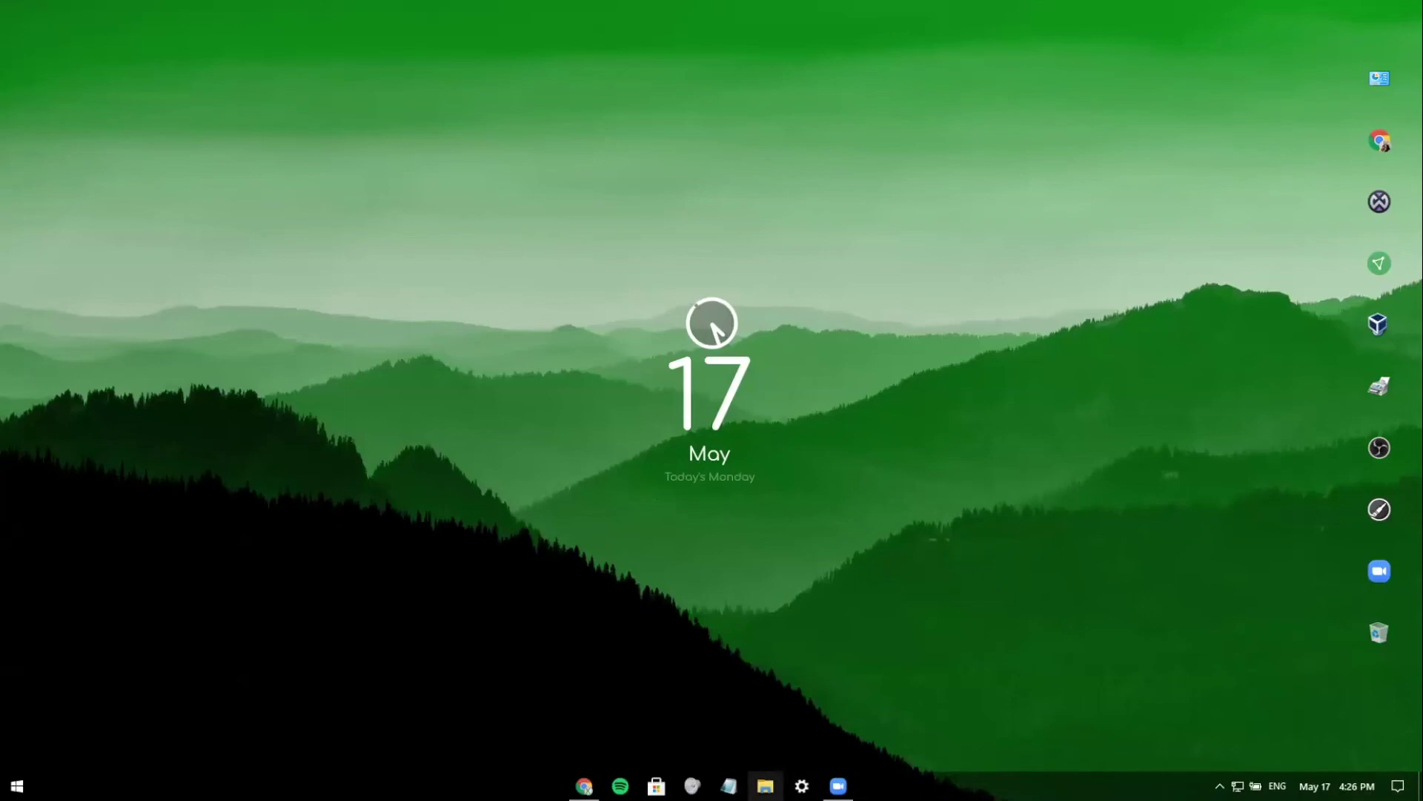
{"action": "left_click", "coordinate": [765, 786]}
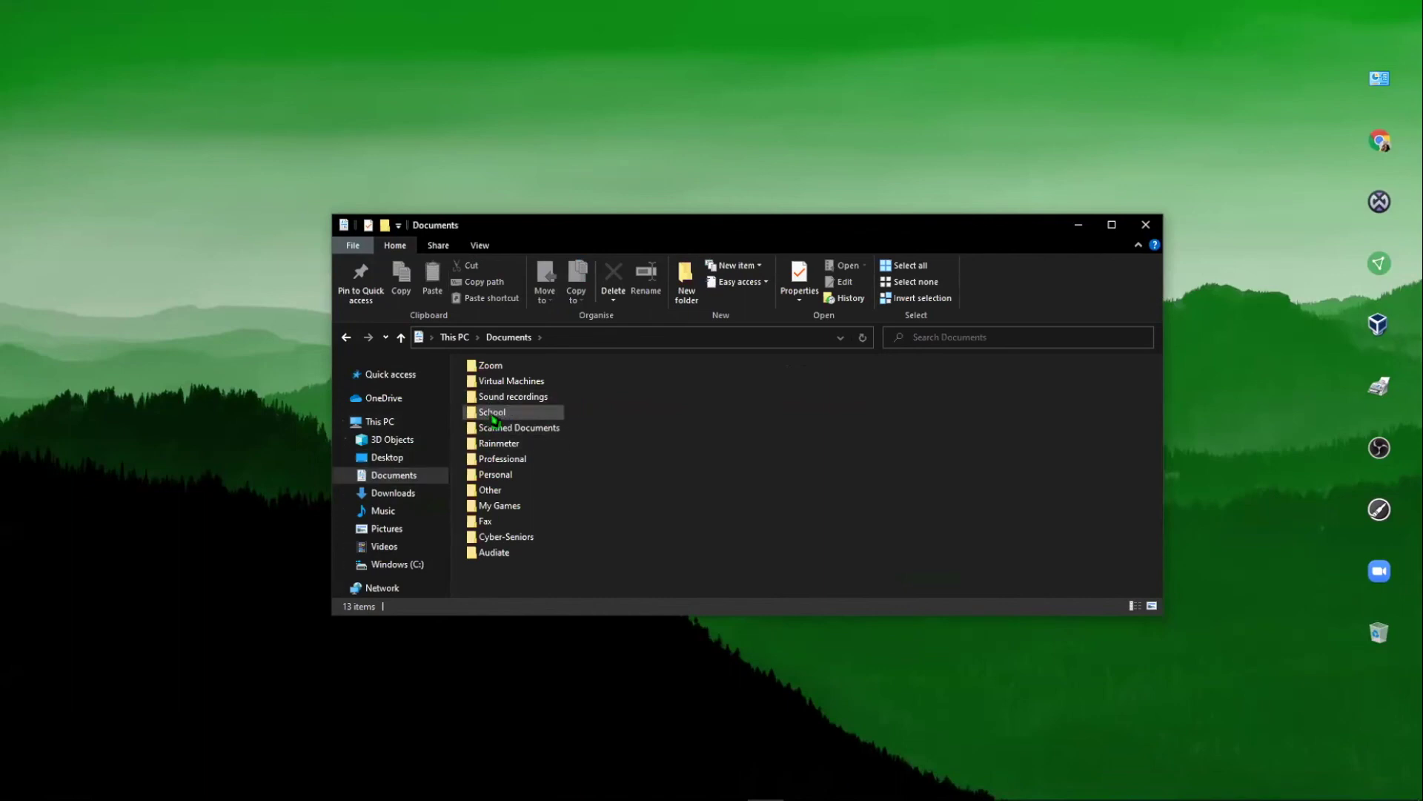
{"action": "double_click", "coordinate": [495, 460]}
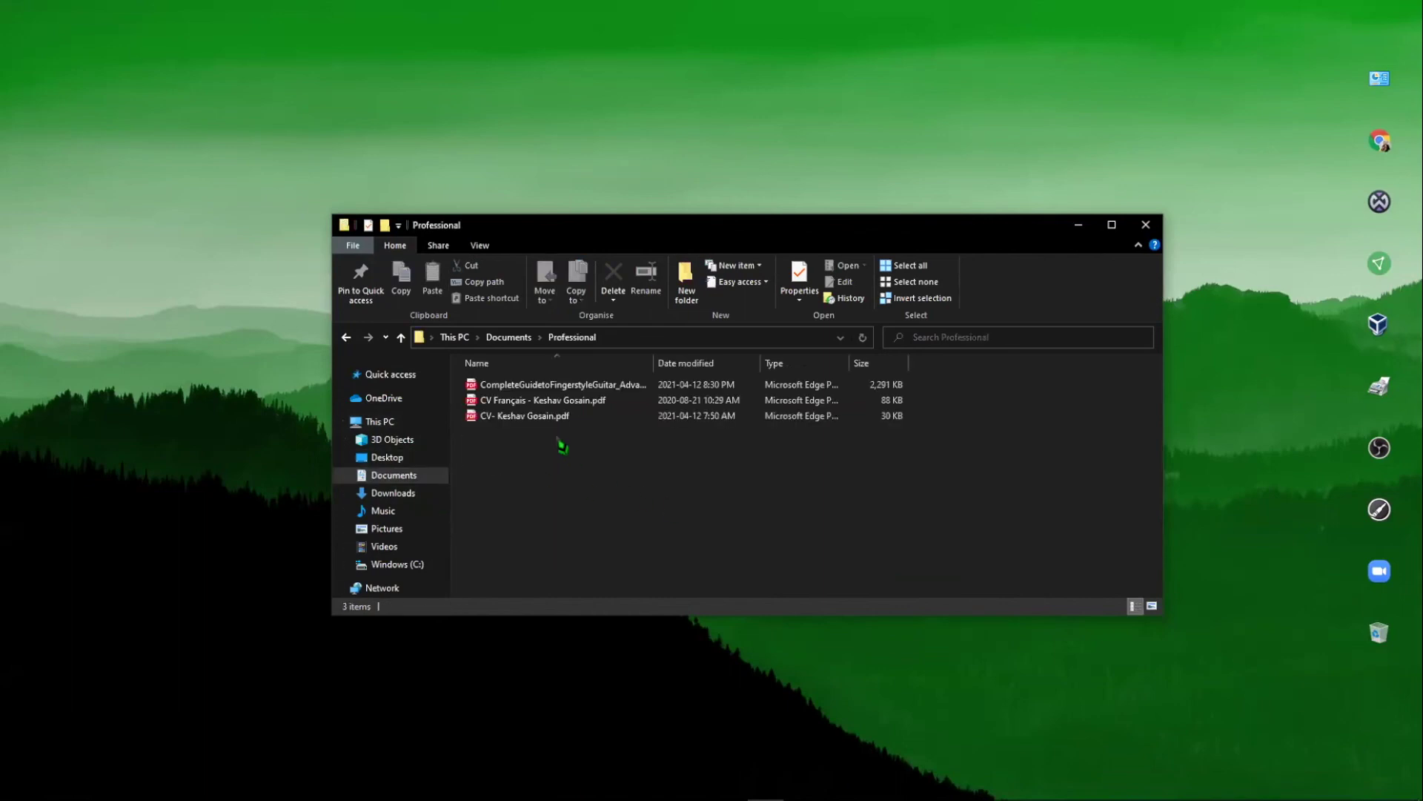
{"action": "left_click", "coordinate": [535, 404]}
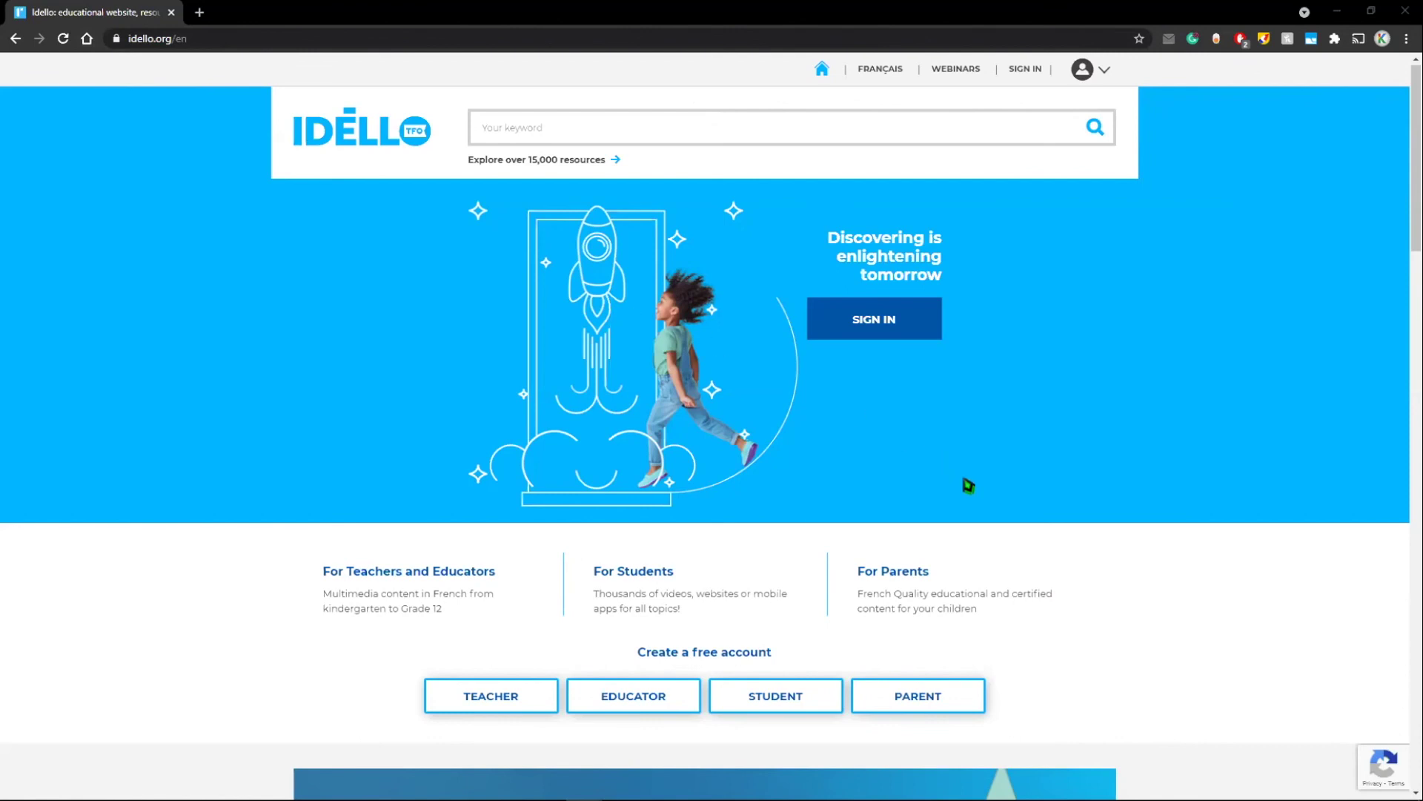
{"action": "left_click", "coordinate": [117, 47]}
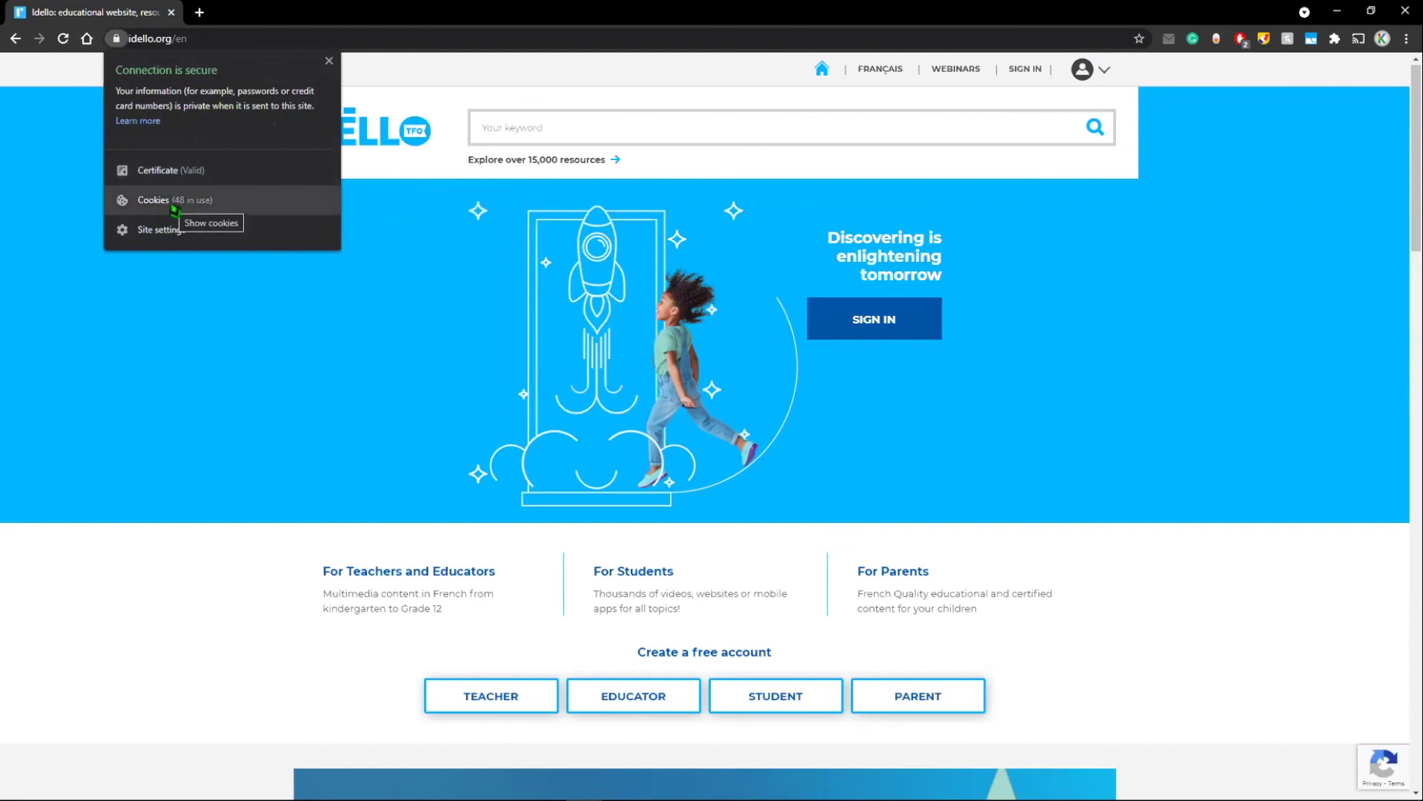
{"action": "left_click", "coordinate": [210, 252]}
{"action": "left_click", "coordinate": [117, 38]}
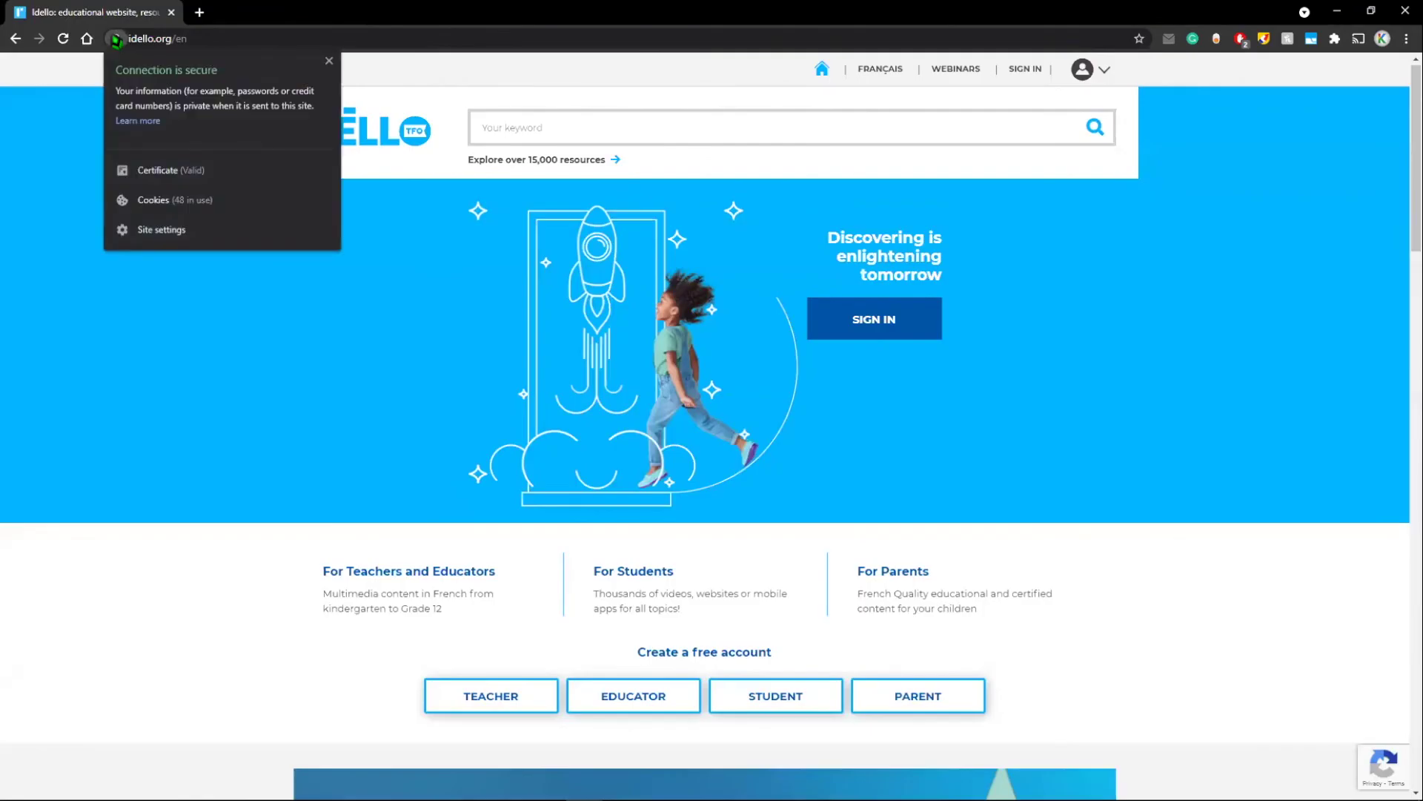
{"action": "left_click", "coordinate": [179, 229]}
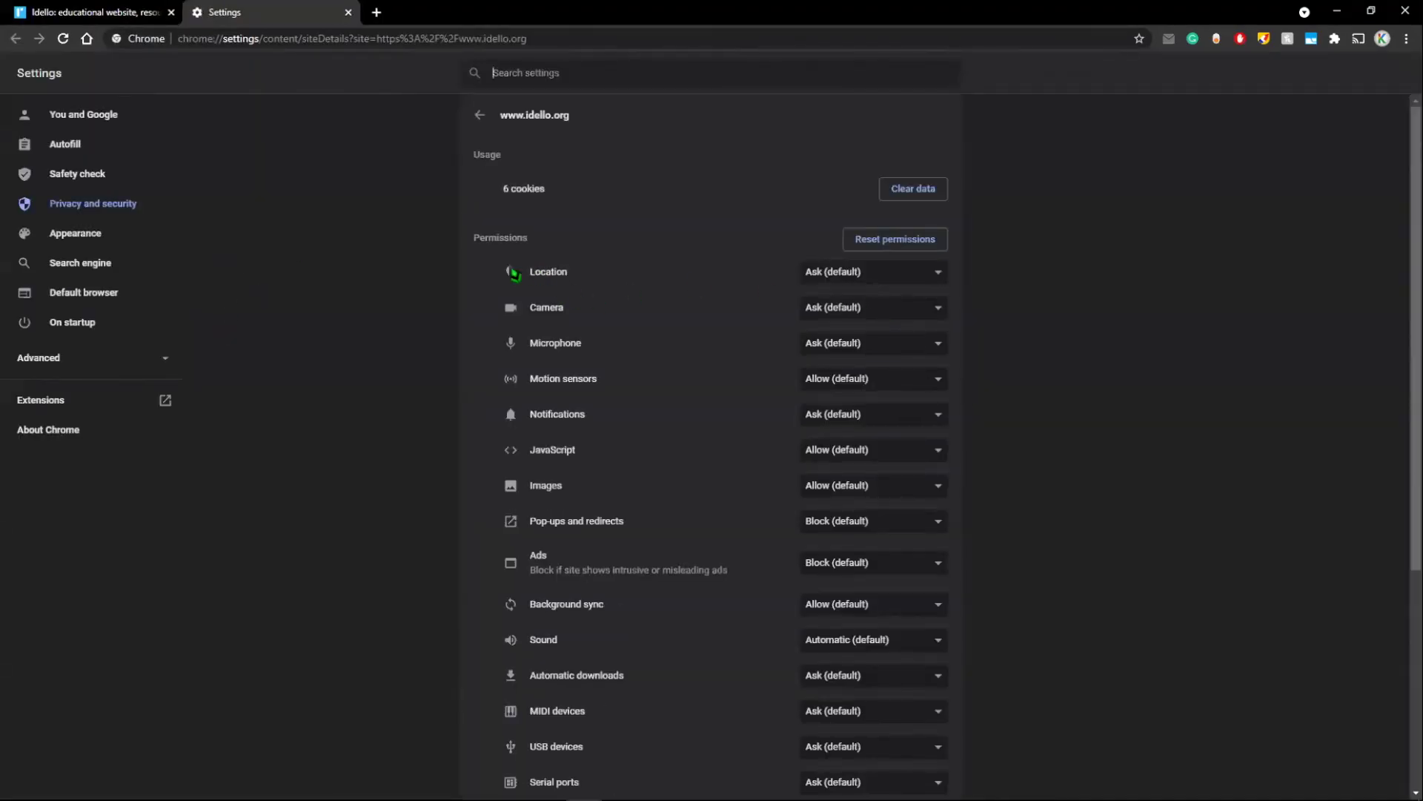
Review the site's permissions list, highlighting Location, Camera and Microphone.
{"action": "scroll", "coordinate": [513, 273], "scroll_direction": "down", "scroll_amount": 5}
{"action": "scroll", "coordinate": [766, 483], "scroll_direction": "up", "scroll_amount": 5}
{"action": "left_click_drag", "start_coordinate": [513, 275], "coordinate": [585, 356]}
{"action": "left_click", "coordinate": [461, 354]}
{"action": "scroll", "coordinate": [591, 165], "scroll_direction": "down", "scroll_amount": 5}
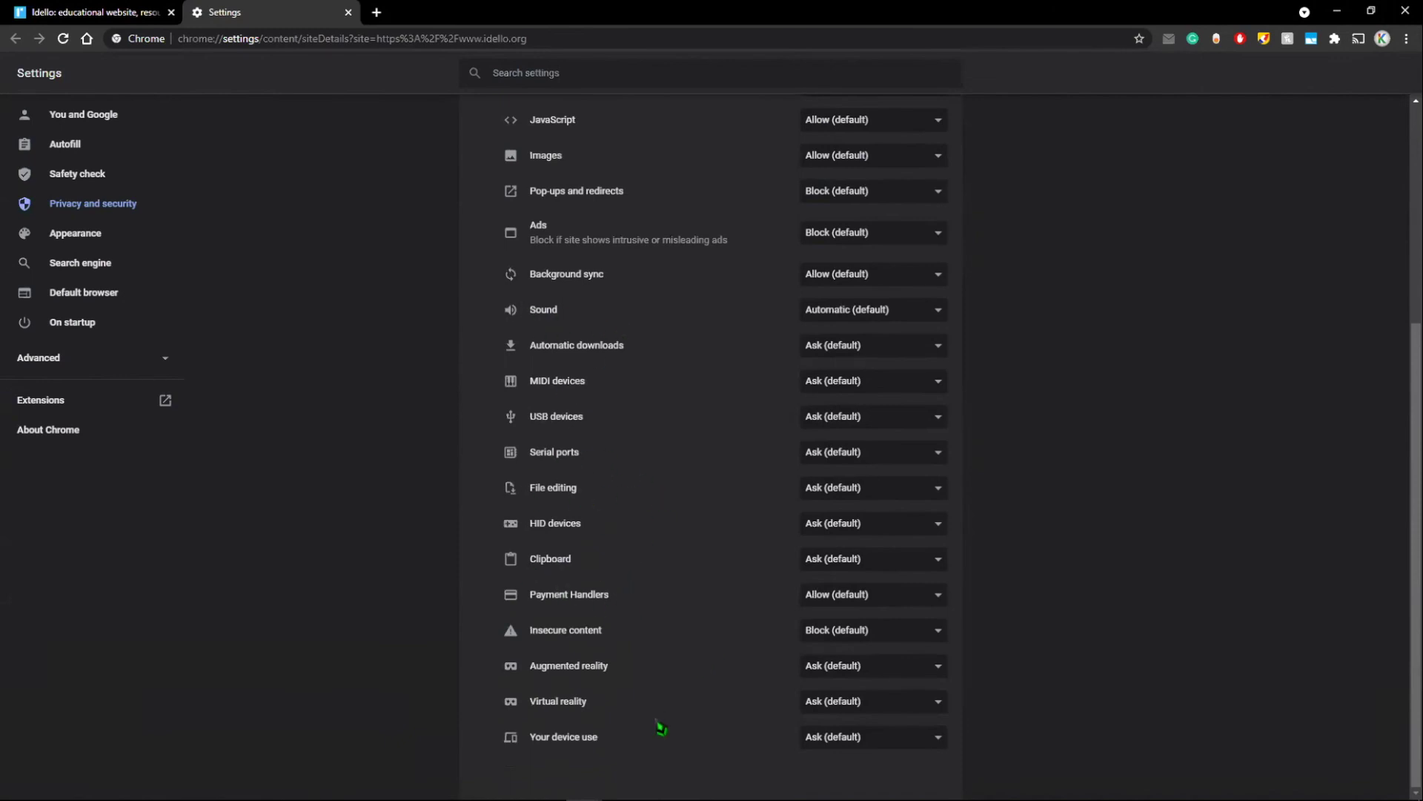
{"action": "scroll", "coordinate": [675, 680], "scroll_direction": "up", "scroll_amount": 5}
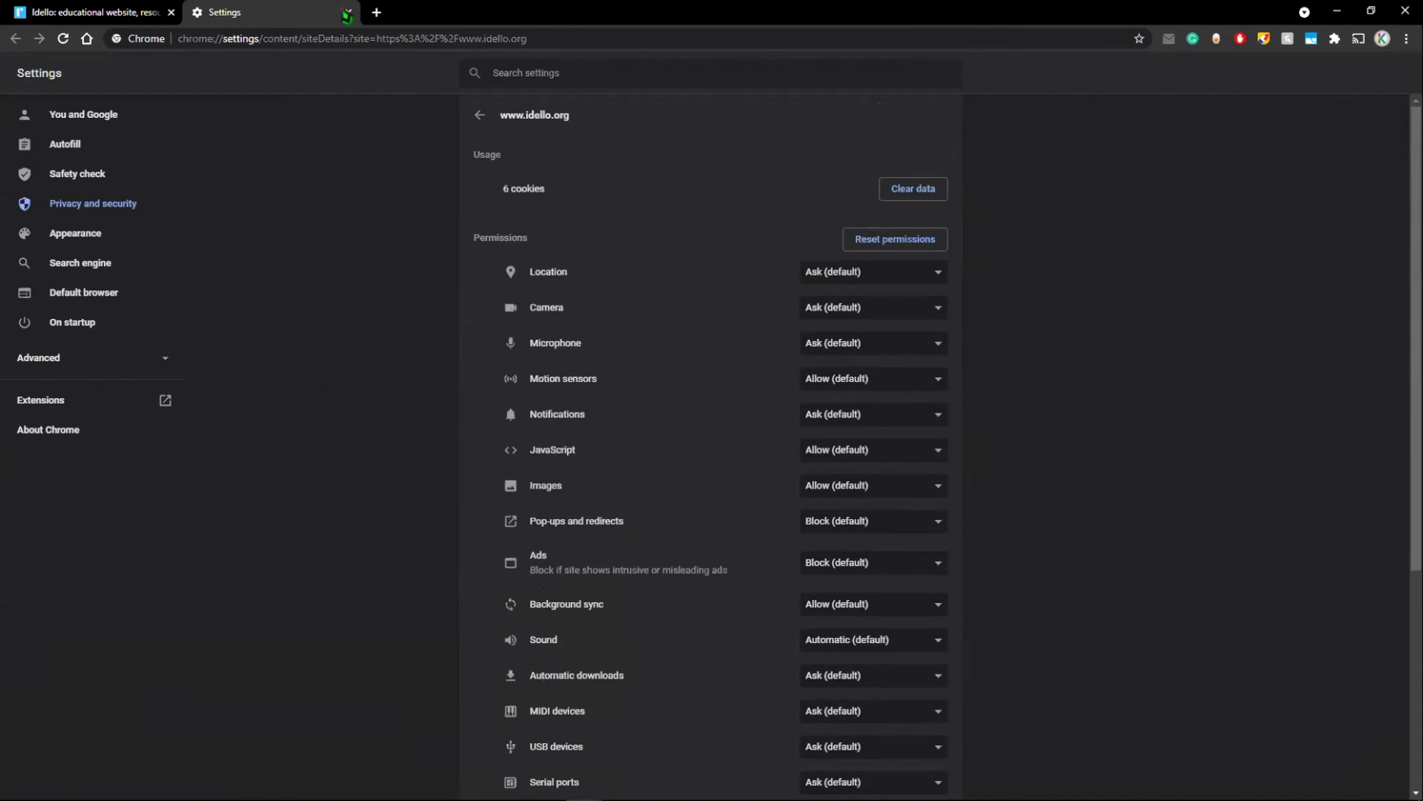
Open the new tab page's Customize panel on its Color and theme section.
{"action": "left_click", "coordinate": [1277, 651]}
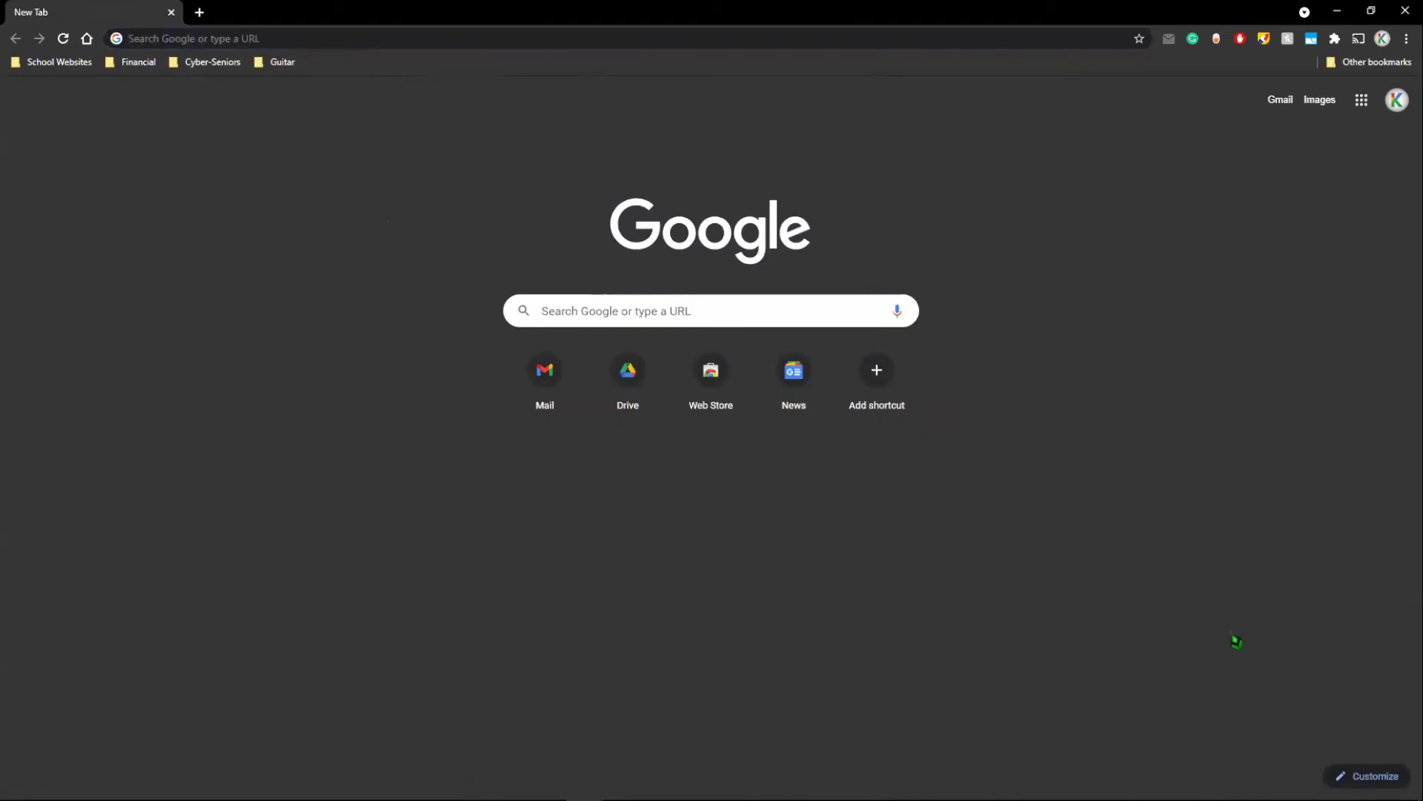
{"action": "left_click", "coordinate": [1341, 774]}
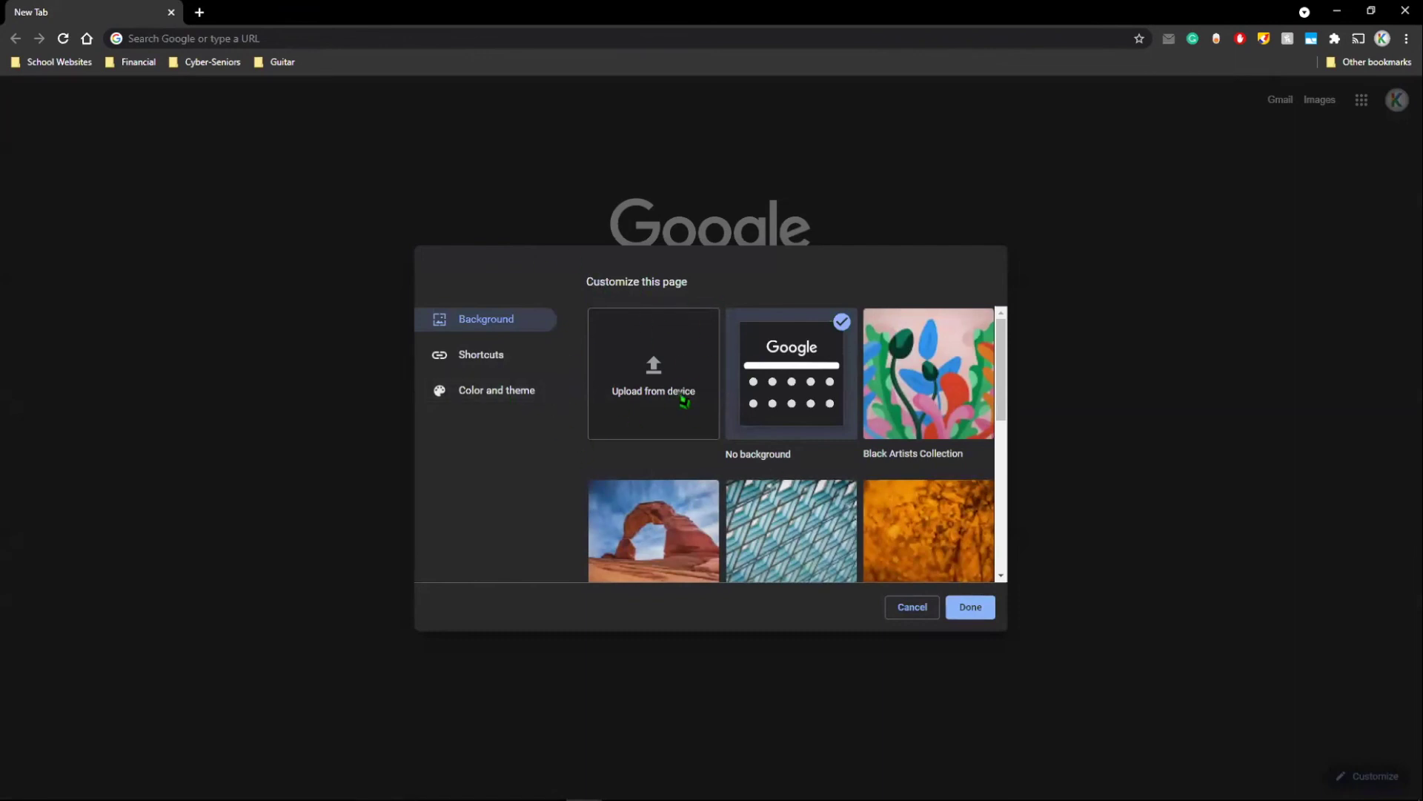
{"action": "left_click", "coordinate": [474, 355]}
{"action": "left_click", "coordinate": [492, 393]}
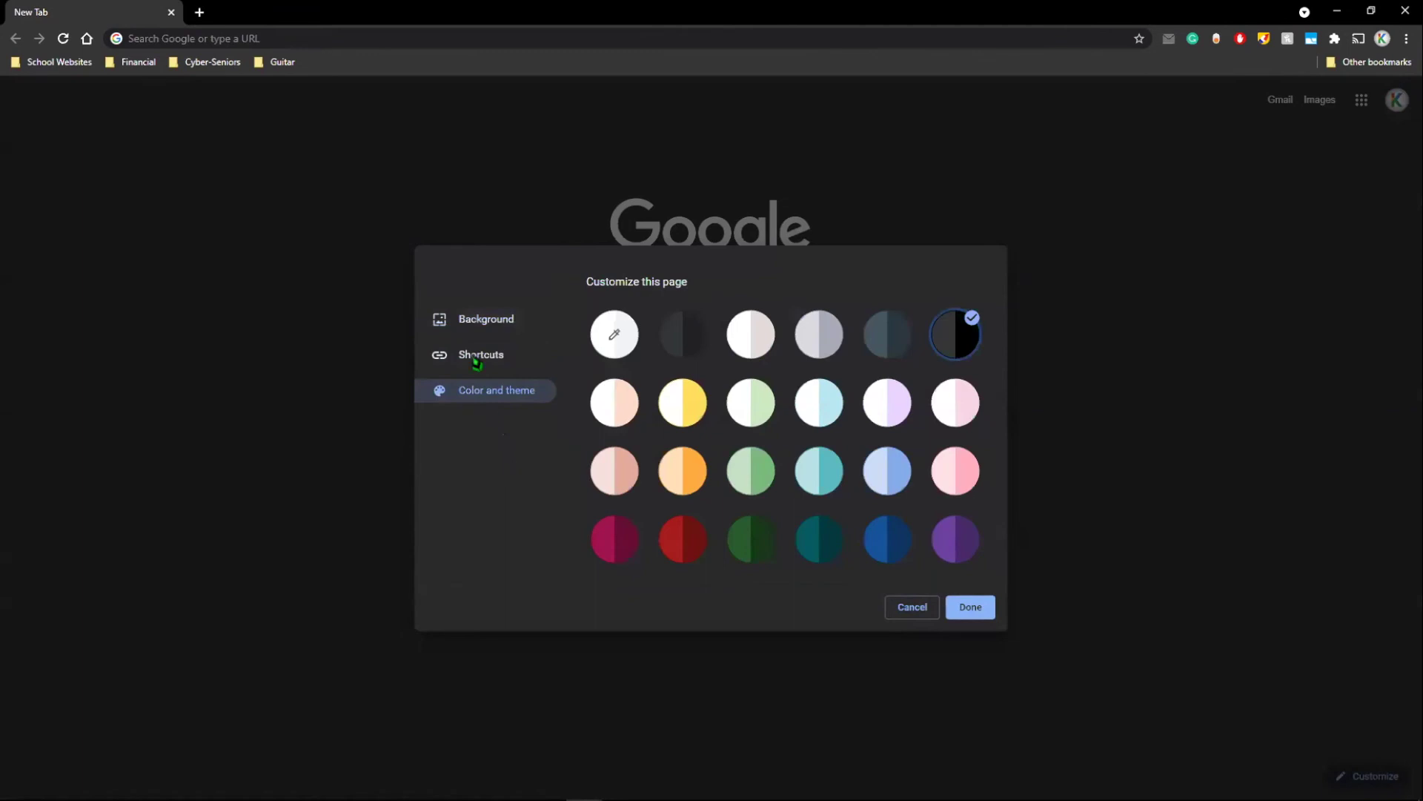
Preview dark grey, light green, purple and magenta themes, return to black, then show Background choices.
{"action": "left_click", "coordinate": [688, 330]}
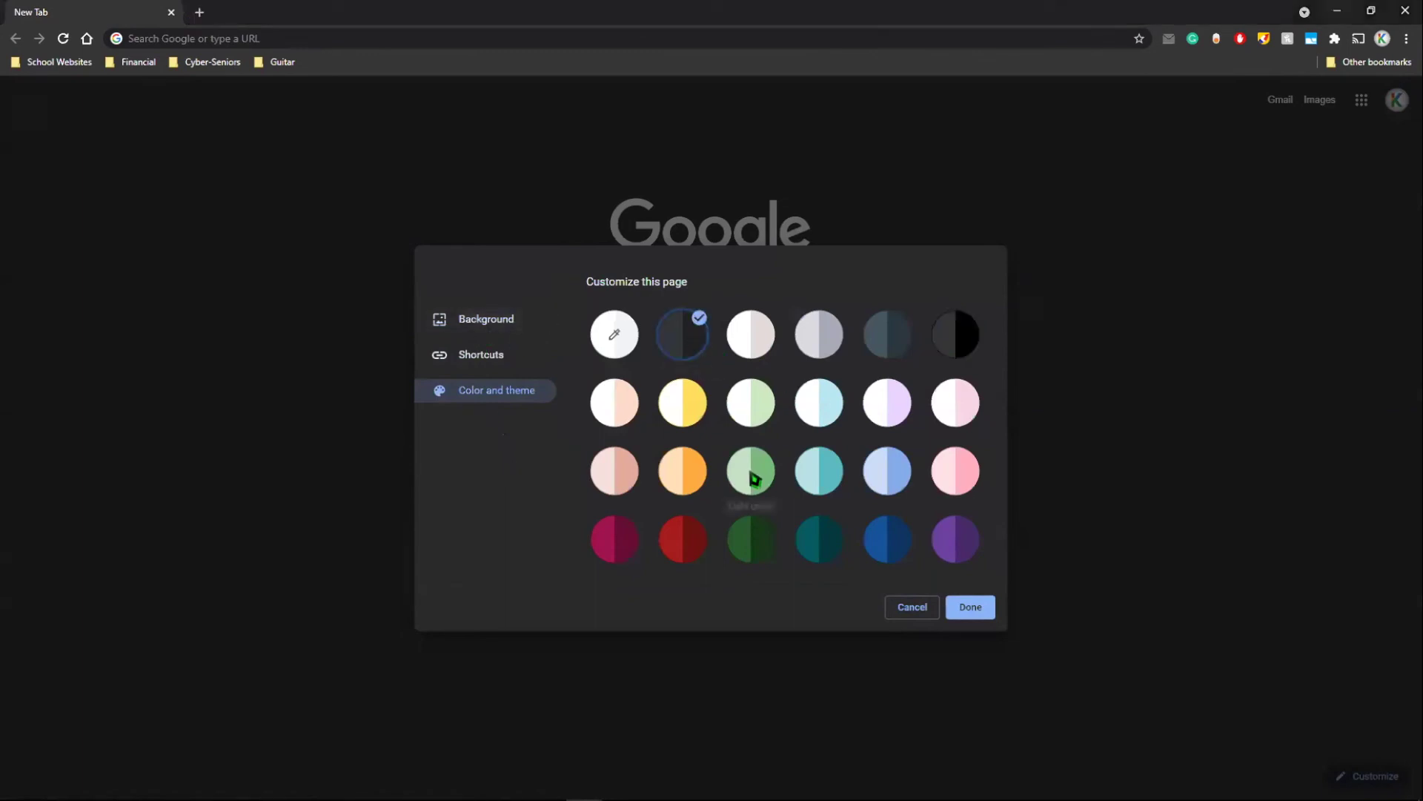
{"action": "left_click", "coordinate": [751, 470]}
{"action": "left_click", "coordinate": [956, 533]}
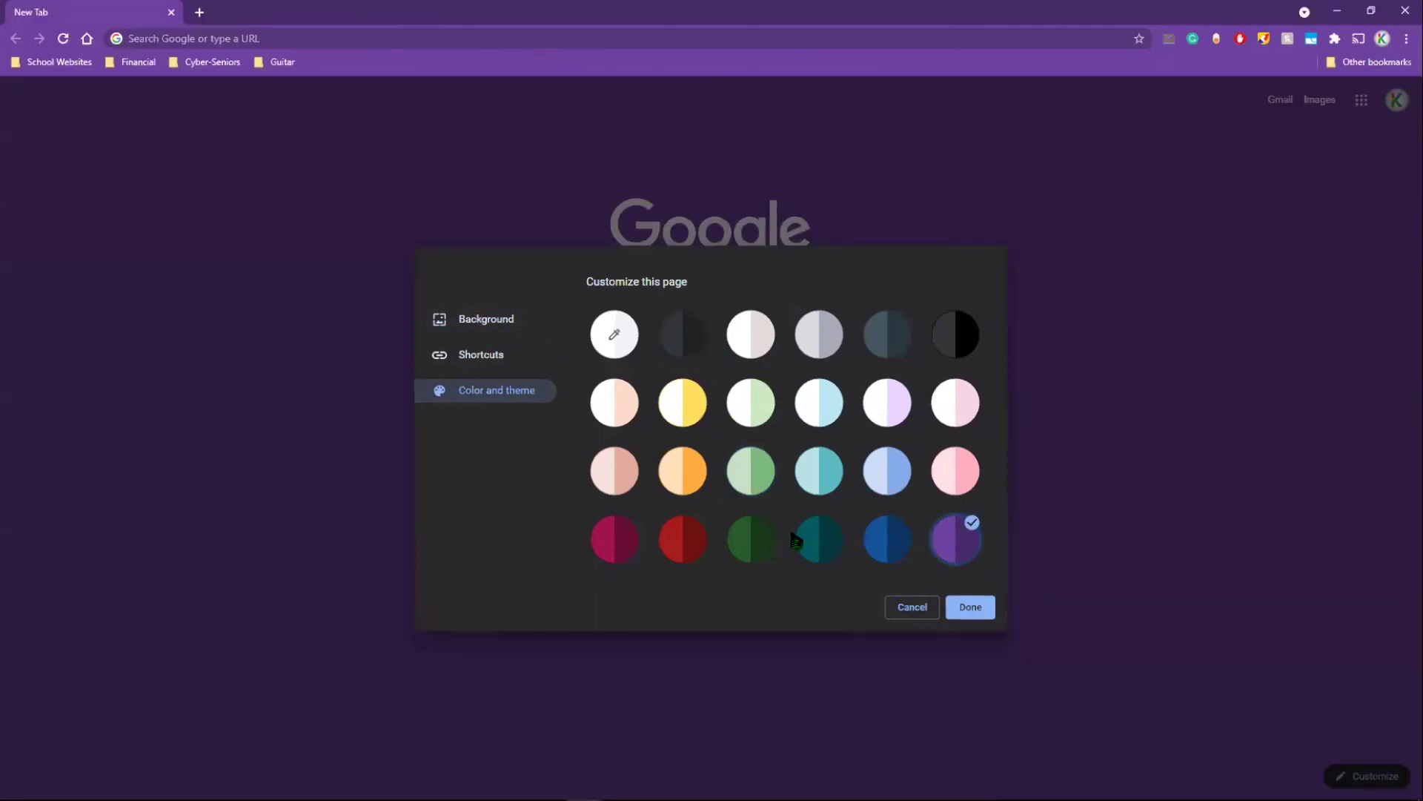
{"action": "left_click", "coordinate": [615, 539]}
{"action": "left_click", "coordinate": [953, 335]}
{"action": "left_click", "coordinate": [486, 319]}
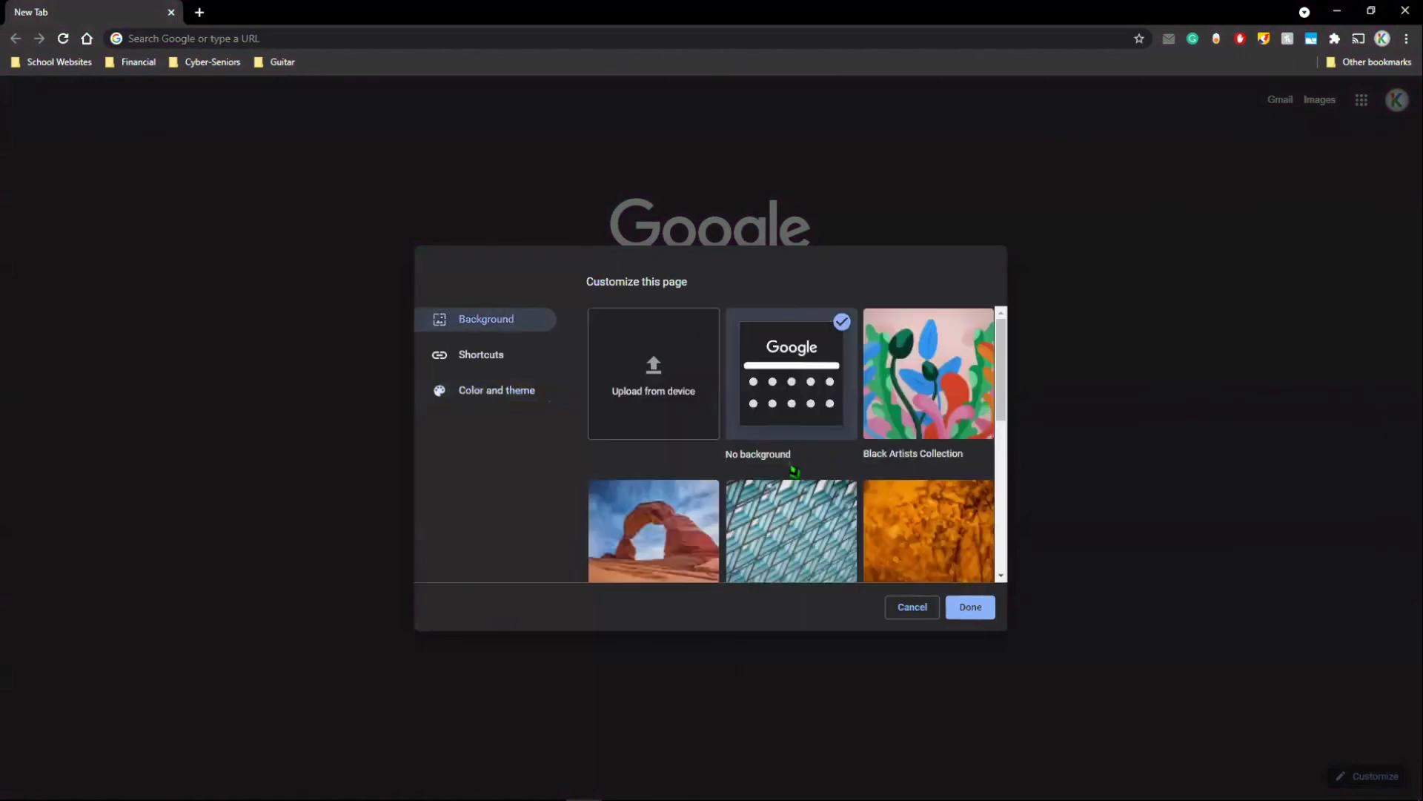
Upload Minimal Polygons.jpg from OneDrive > Pictures > Wallpapers as the new tab background.
{"action": "left_click", "coordinate": [639, 391]}
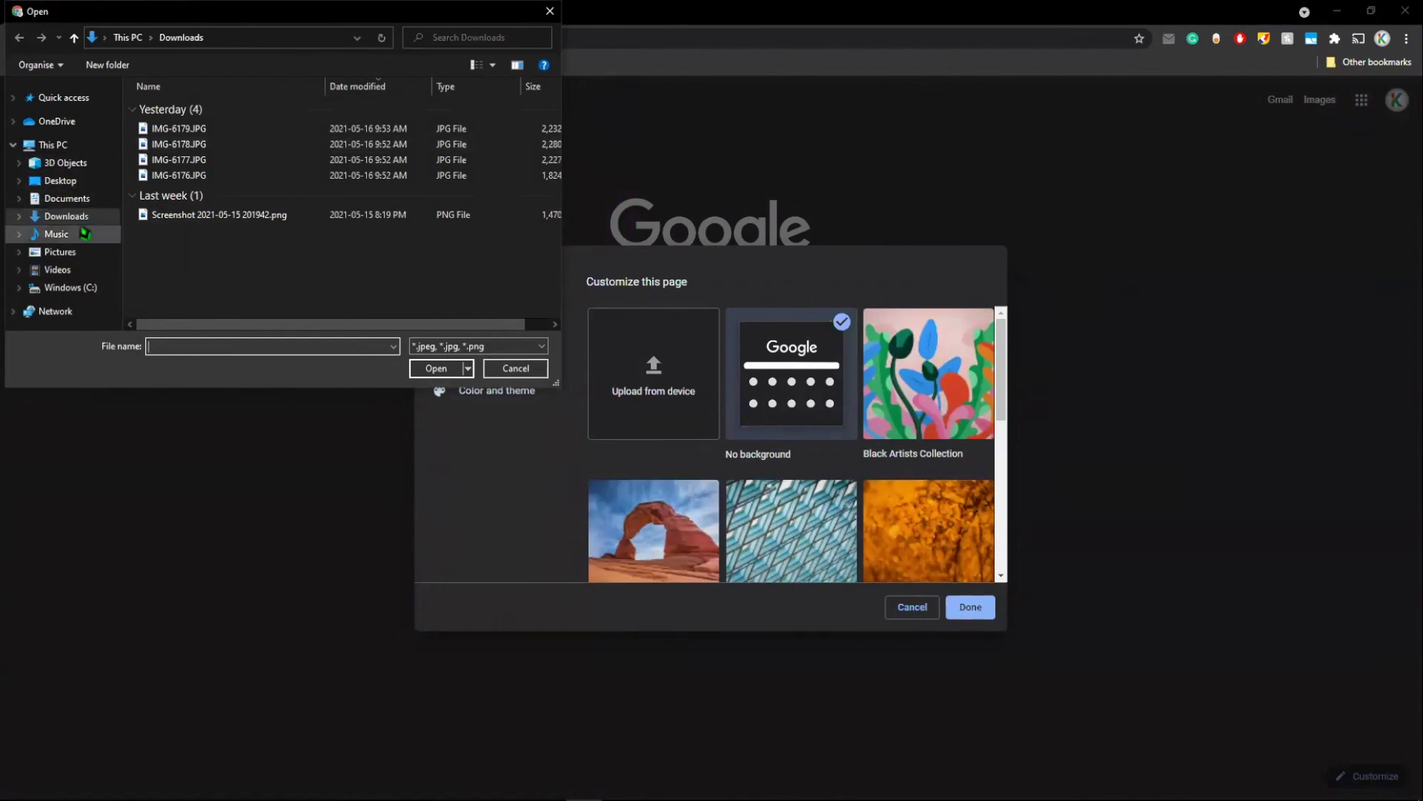
{"action": "left_click", "coordinate": [70, 132]}
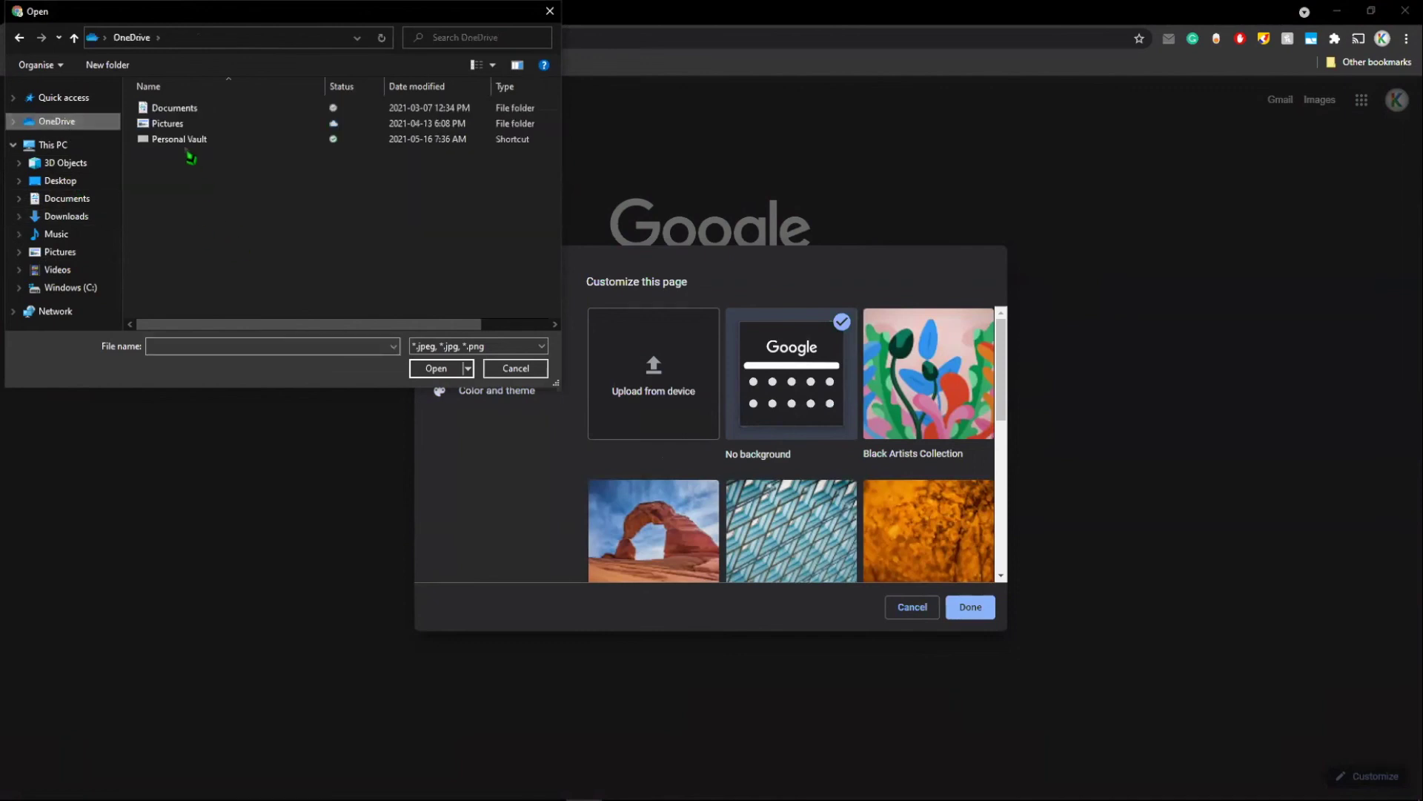
{"action": "double_click", "coordinate": [194, 125]}
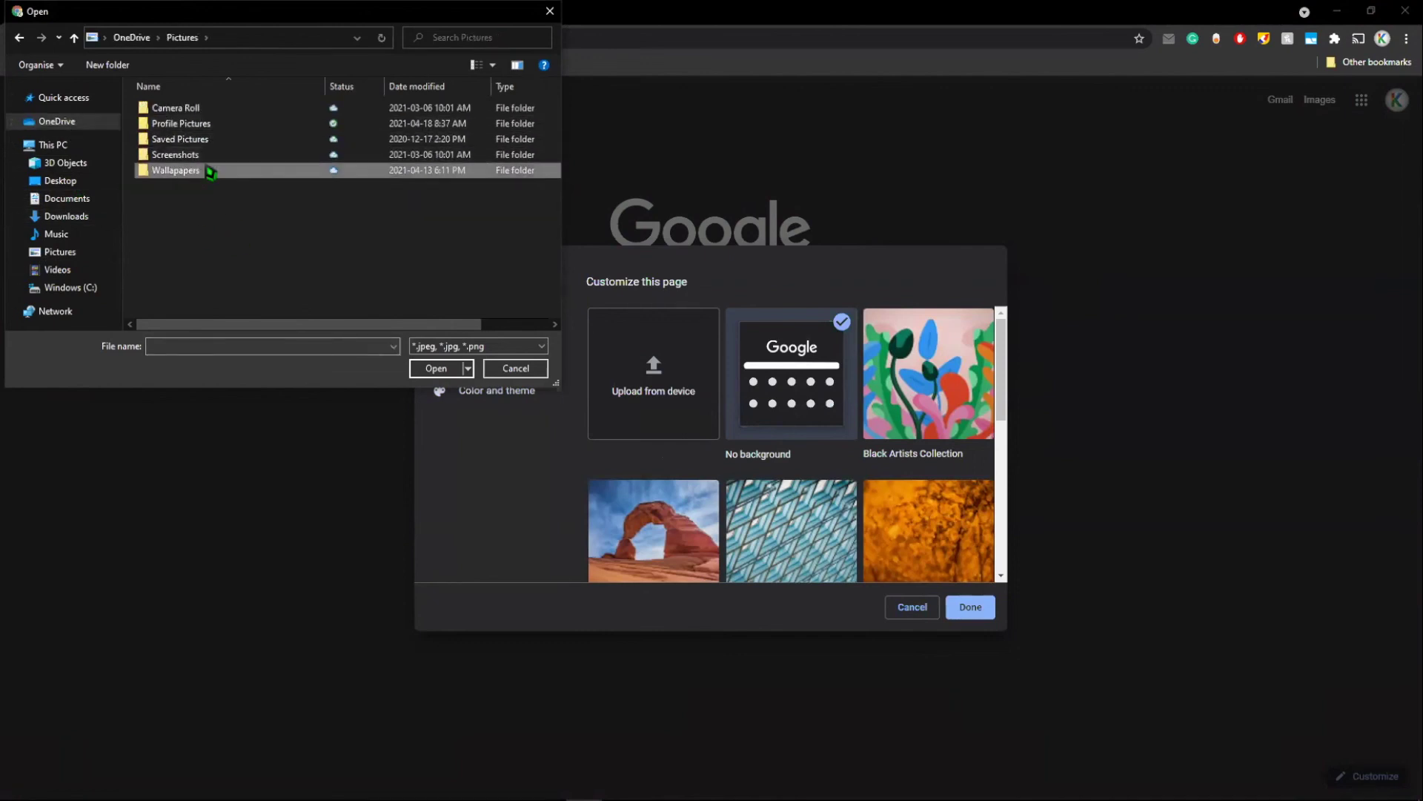
{"action": "double_click", "coordinate": [176, 170]}
{"action": "scroll", "coordinate": [329, 246], "scroll_direction": "down", "scroll_amount": 2}
{"action": "scroll", "coordinate": [330, 246], "scroll_direction": "up", "scroll_amount": 1}
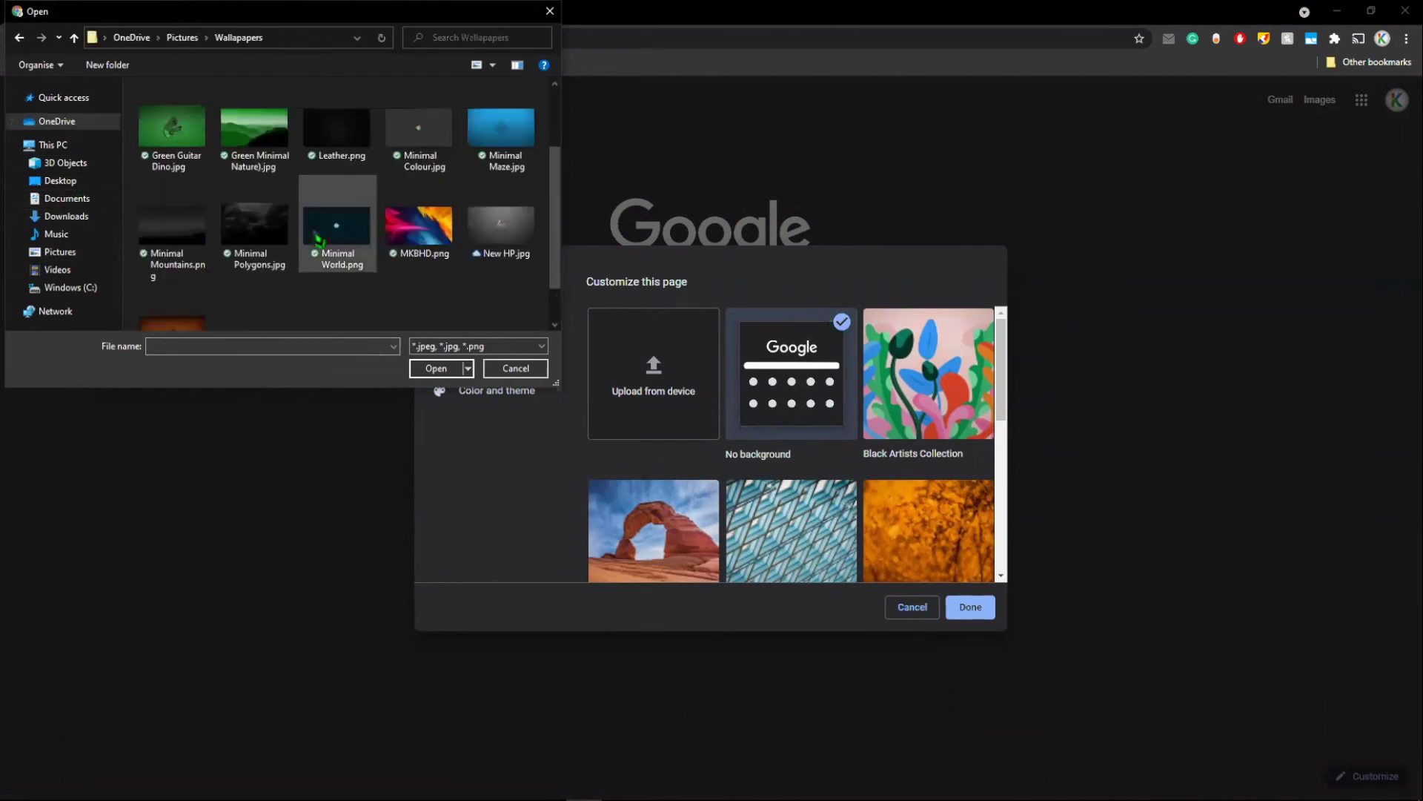
{"action": "double_click", "coordinate": [254, 223]}
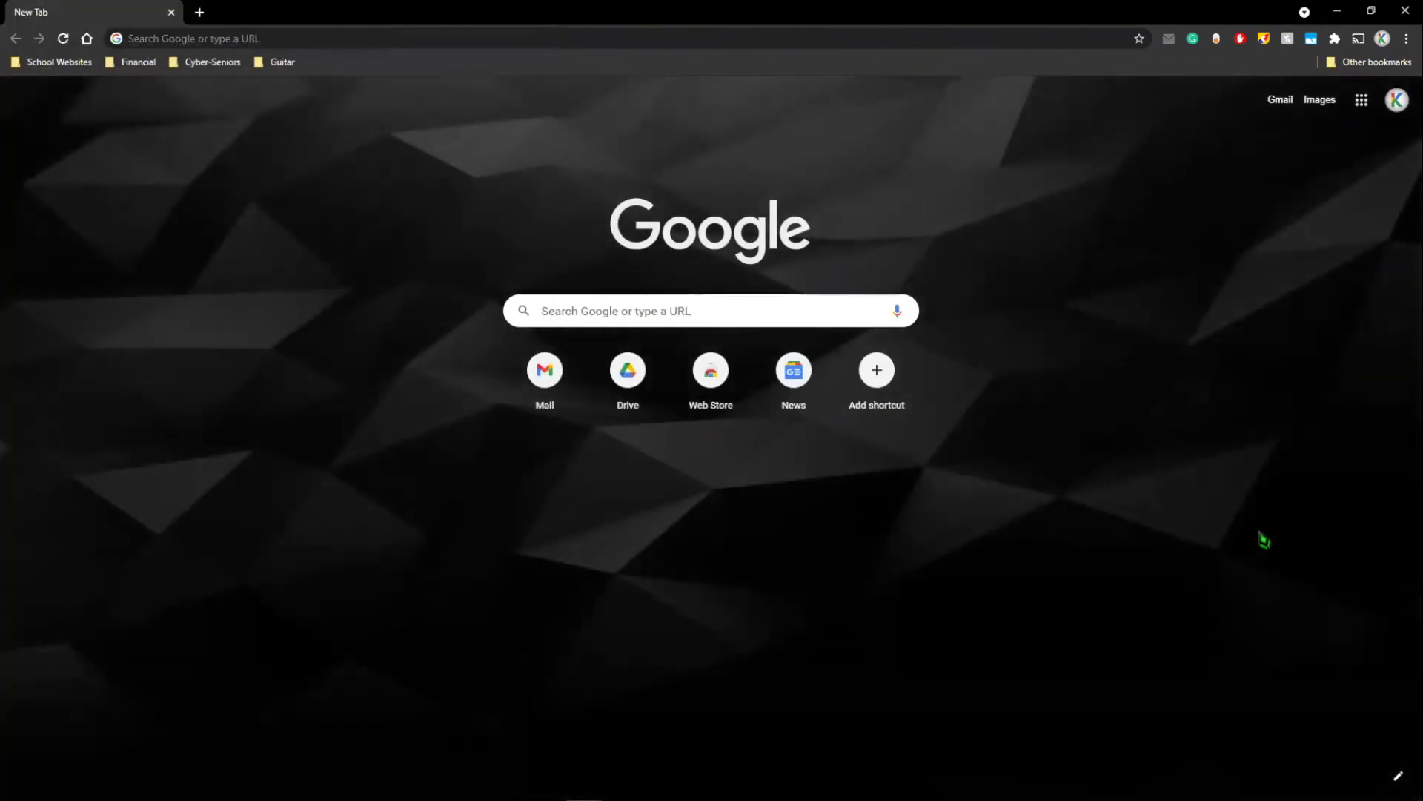